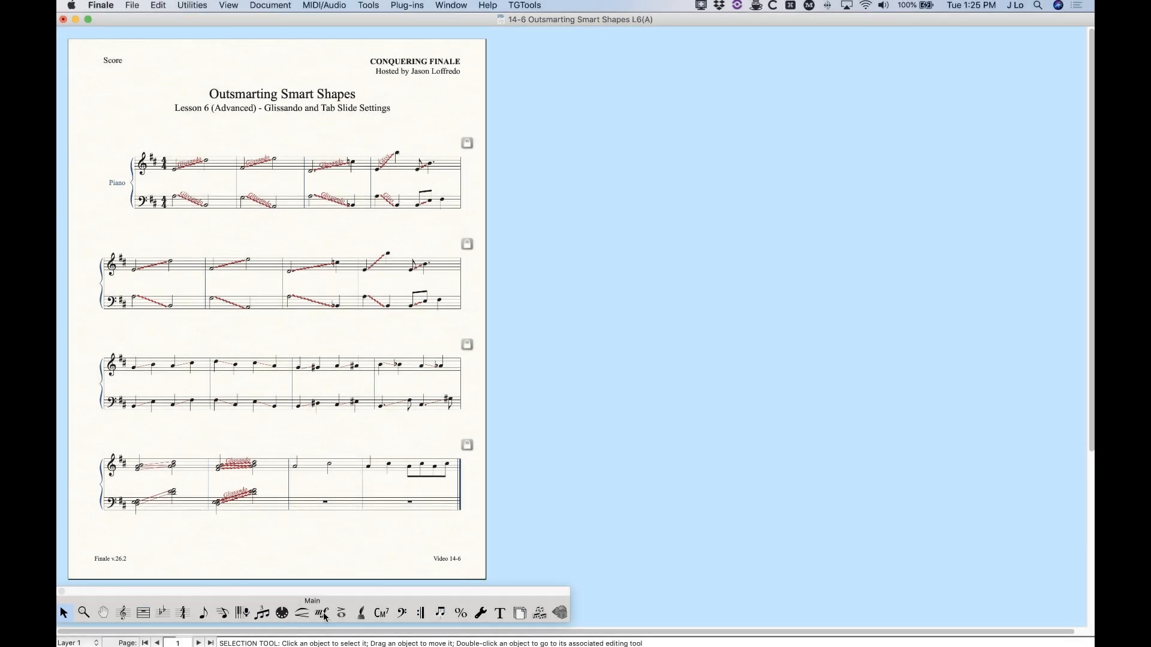
With the Smart Shape tool active, open the Smart Shape Placement settings and display the Glissando placement.
click(302, 612)
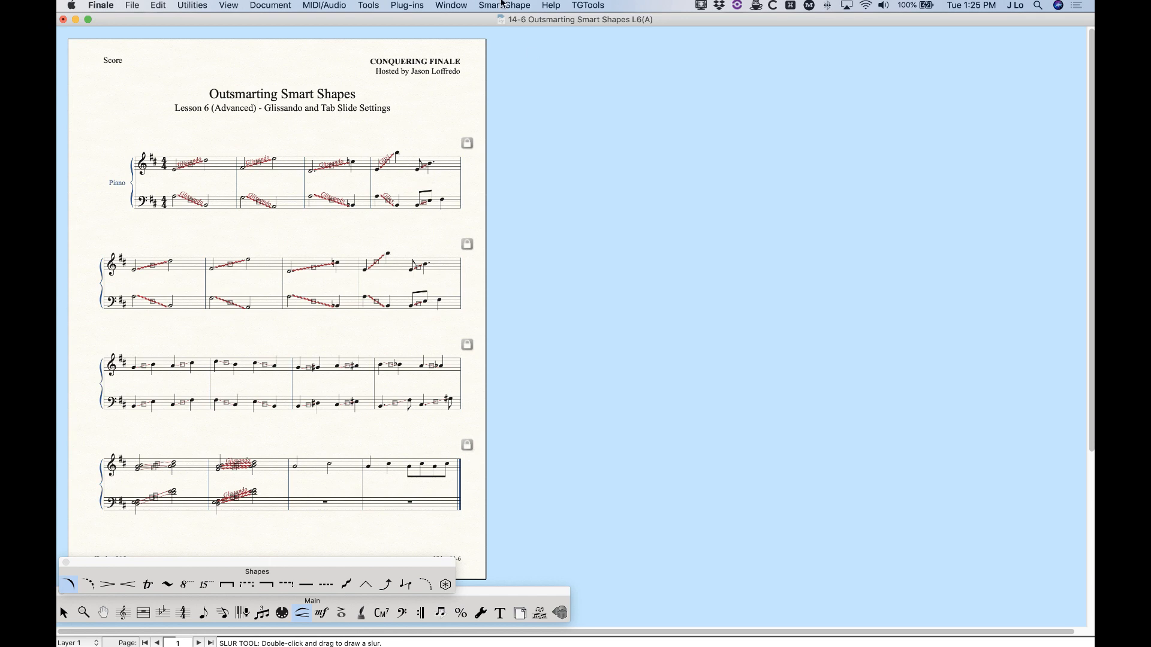
key(super+equal)
key(super+equal)
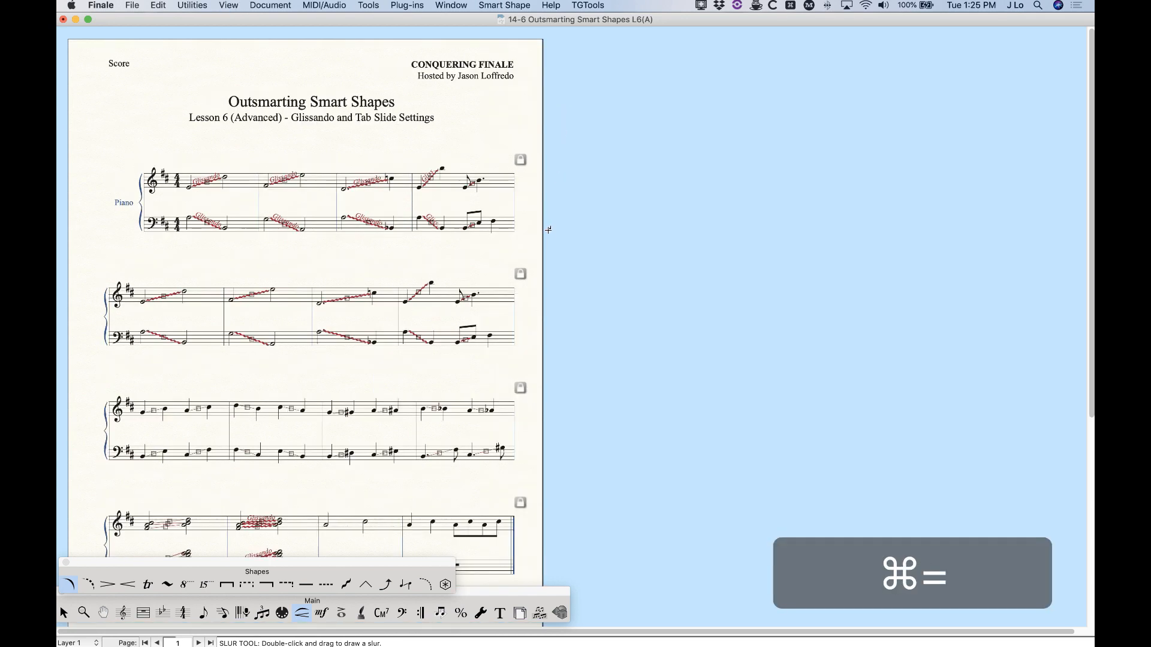
key(super+equal)
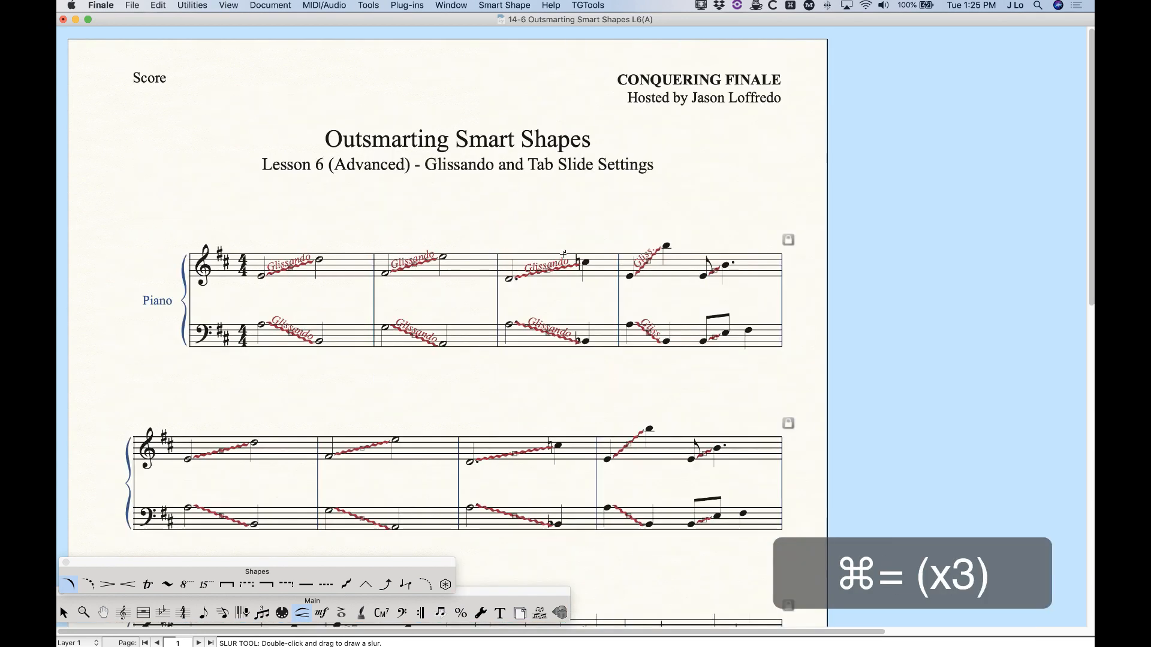
scroll(548, 229, down, 3)
click(511, 5)
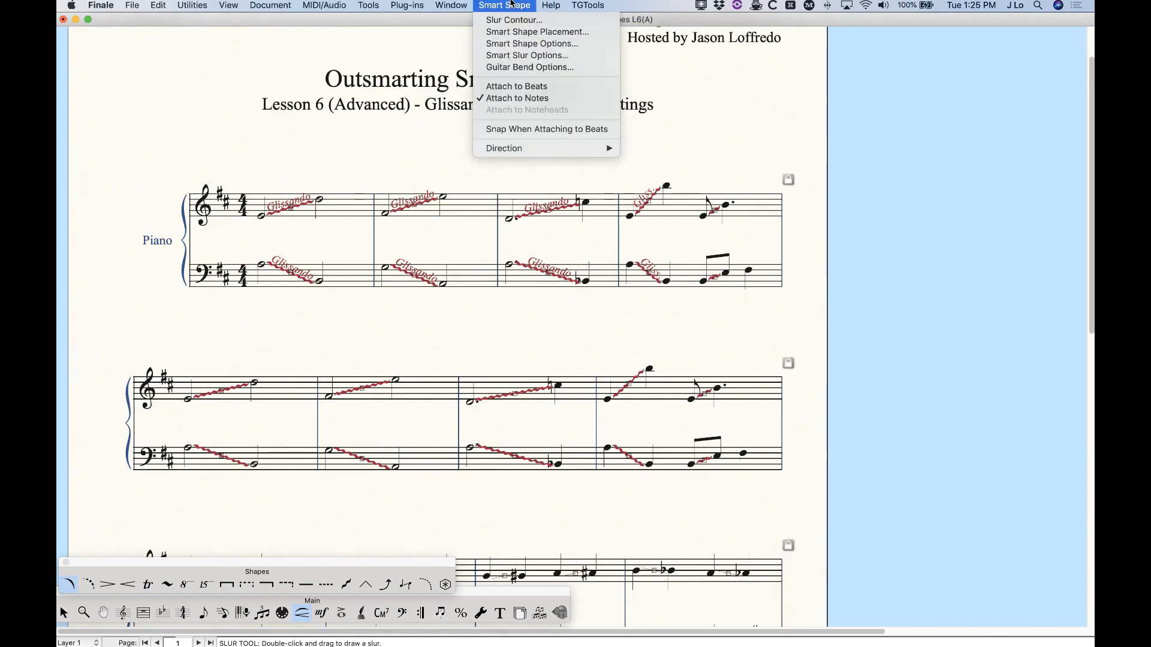
click(584, 33)
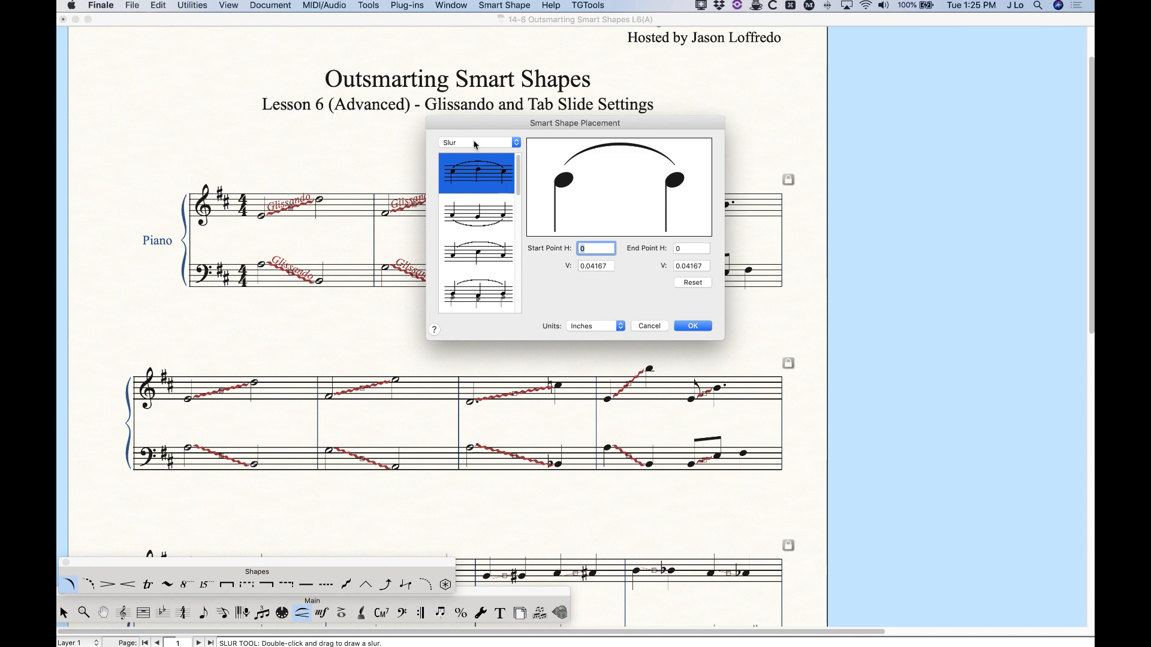
click(508, 143)
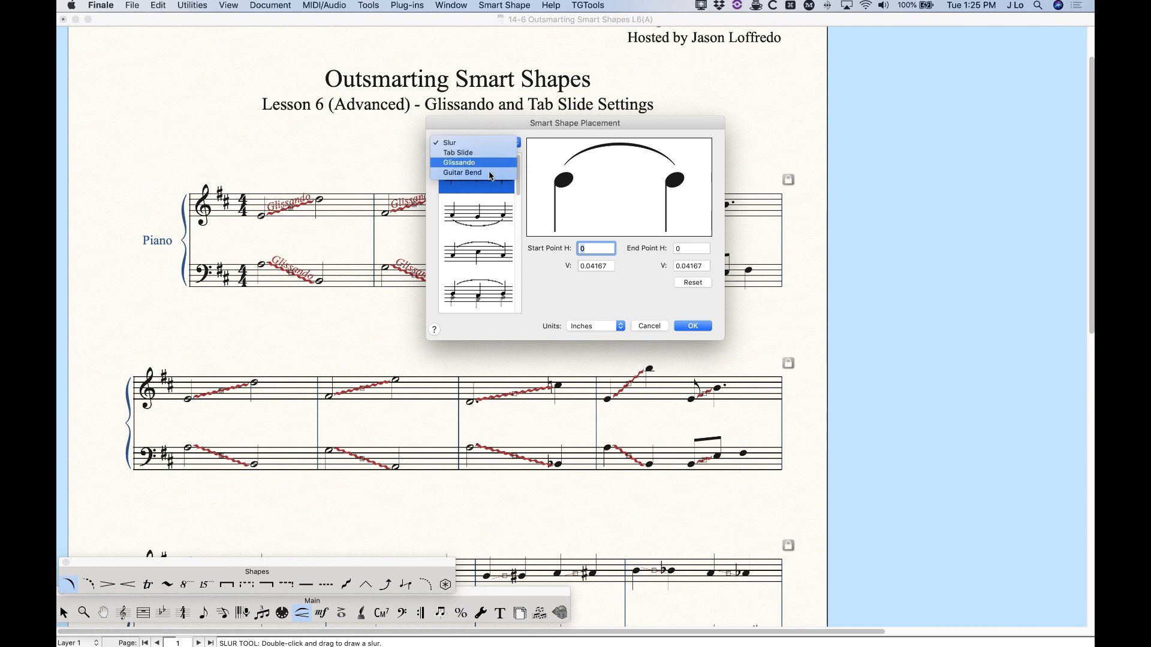
click(453, 163)
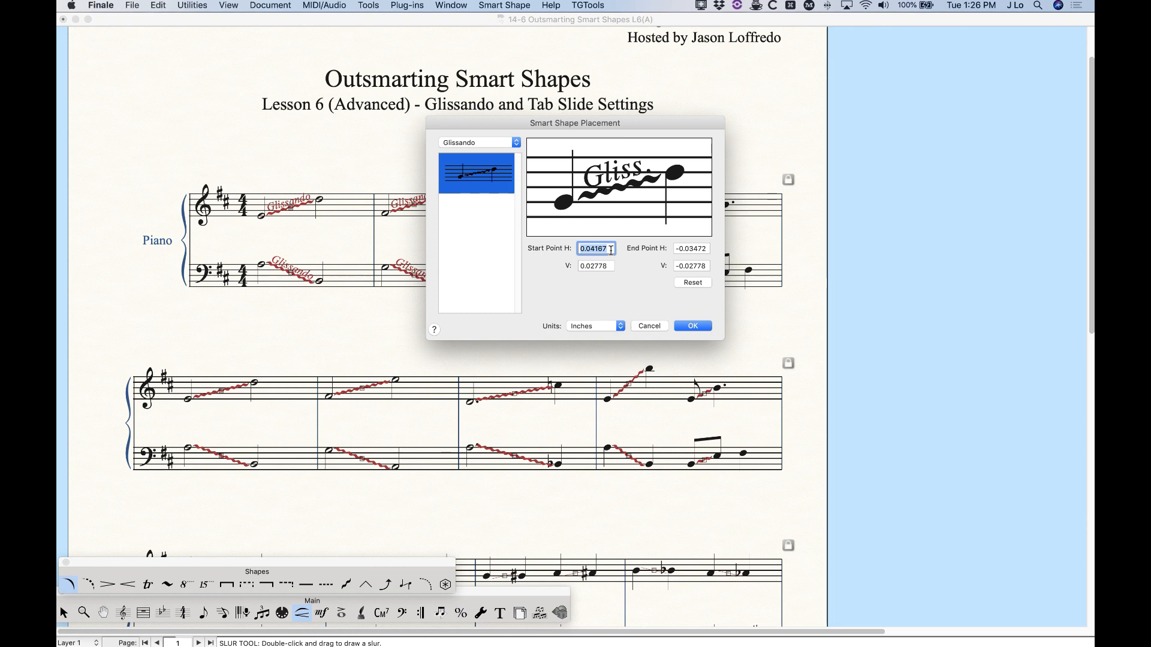
Set the glissando's start point and end point H and V offsets all to 0.
text(0)
double_click(597, 265)
text(0)
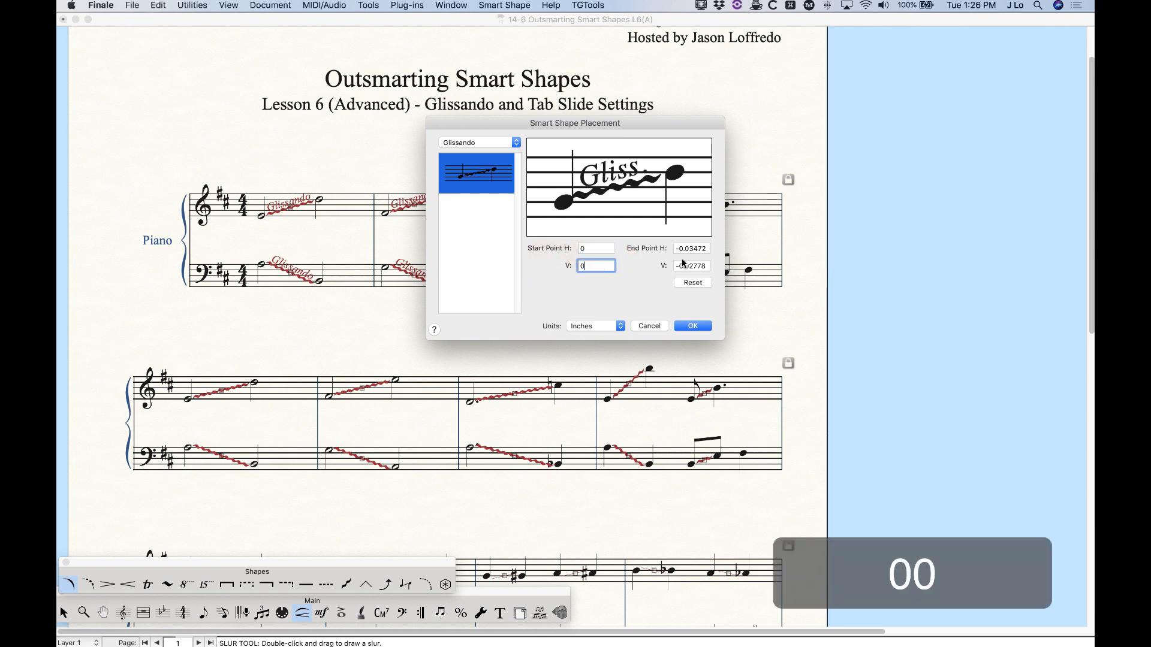
double_click(706, 249)
text(0)
double_click(695, 266)
text(0)
click(695, 249)
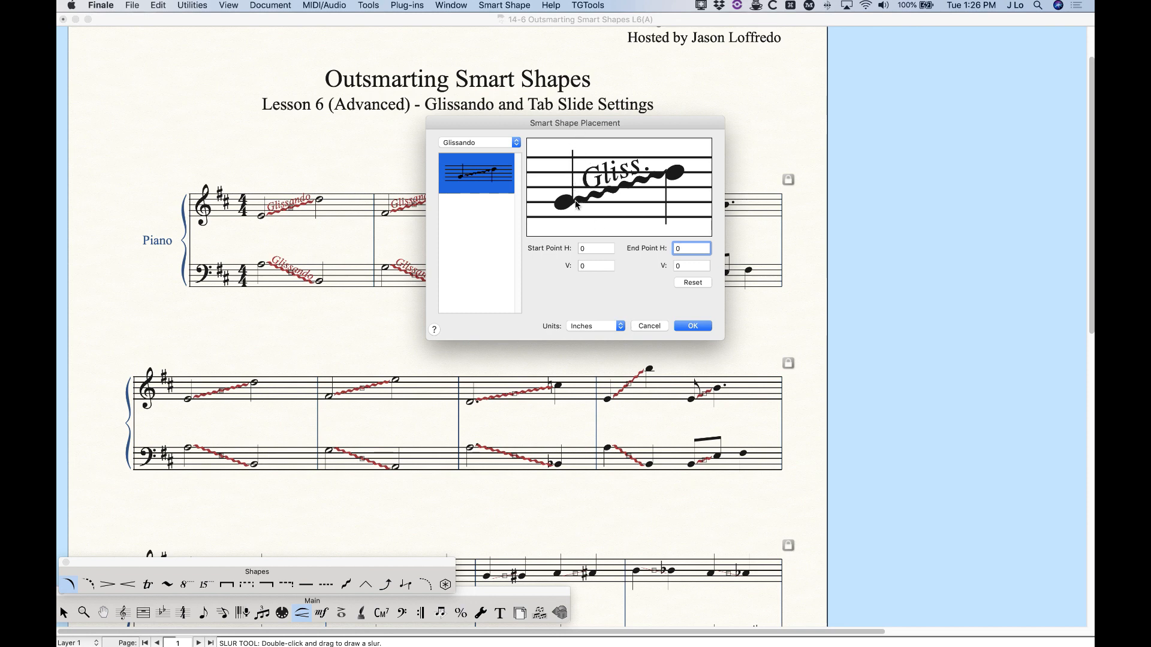
Set the glissando's start point H offset to 0.2 inches.
click(597, 249)
text(.2)
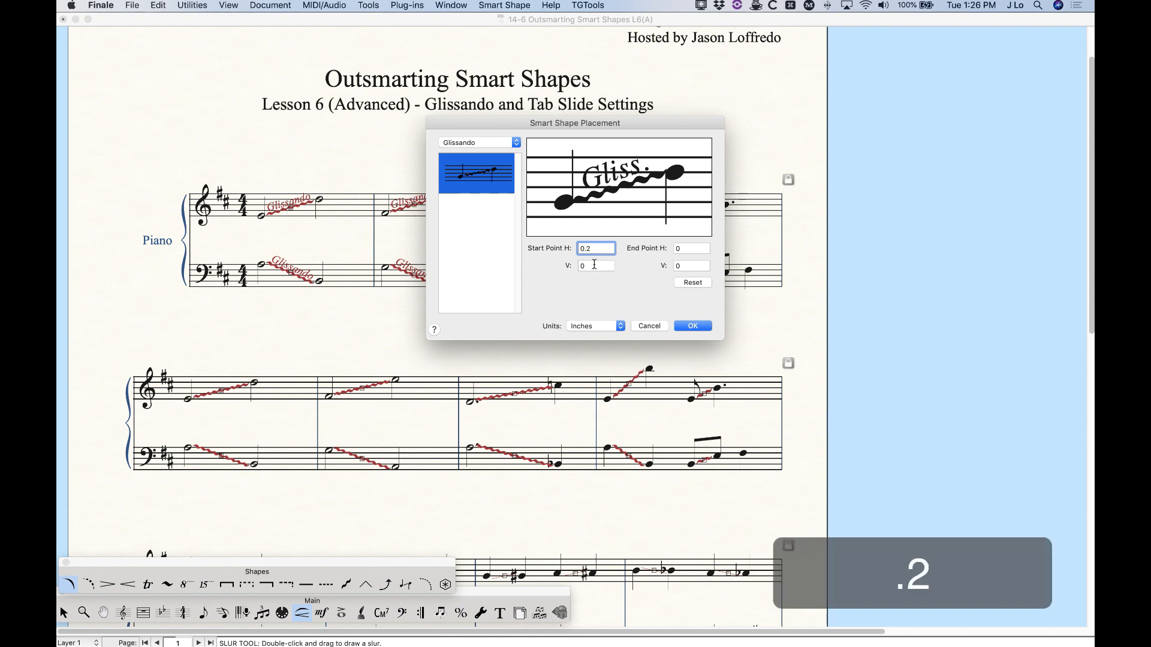
click(594, 264)
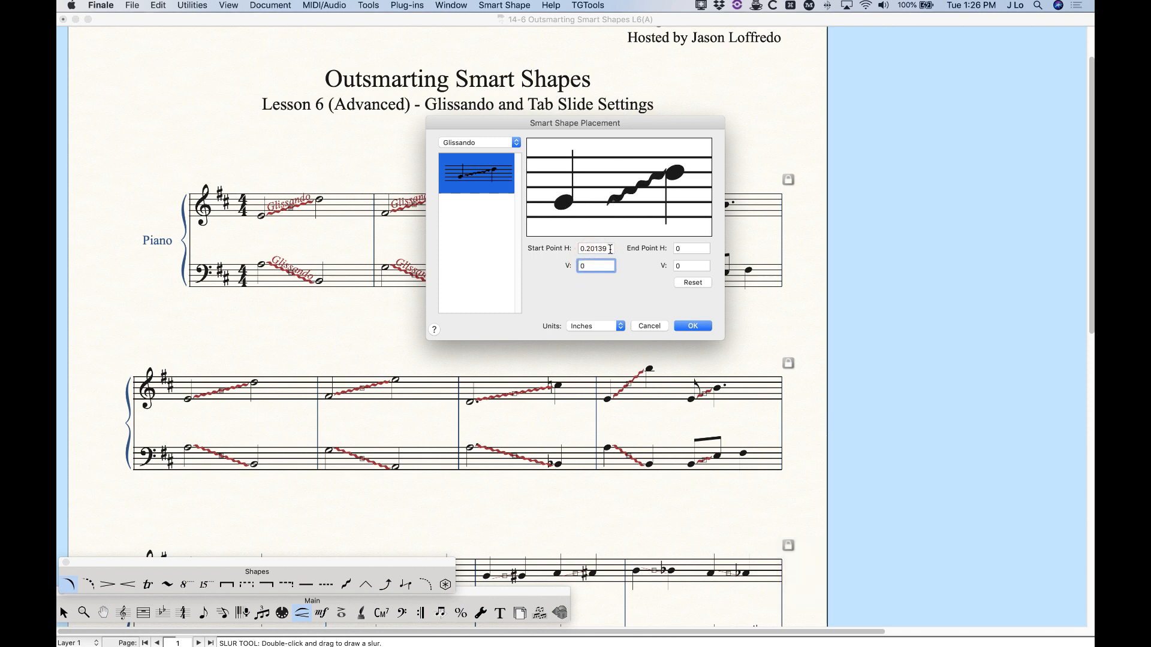
Set both the start point H and V offsets of the glissando to 0.05 inches.
double_click(588, 251)
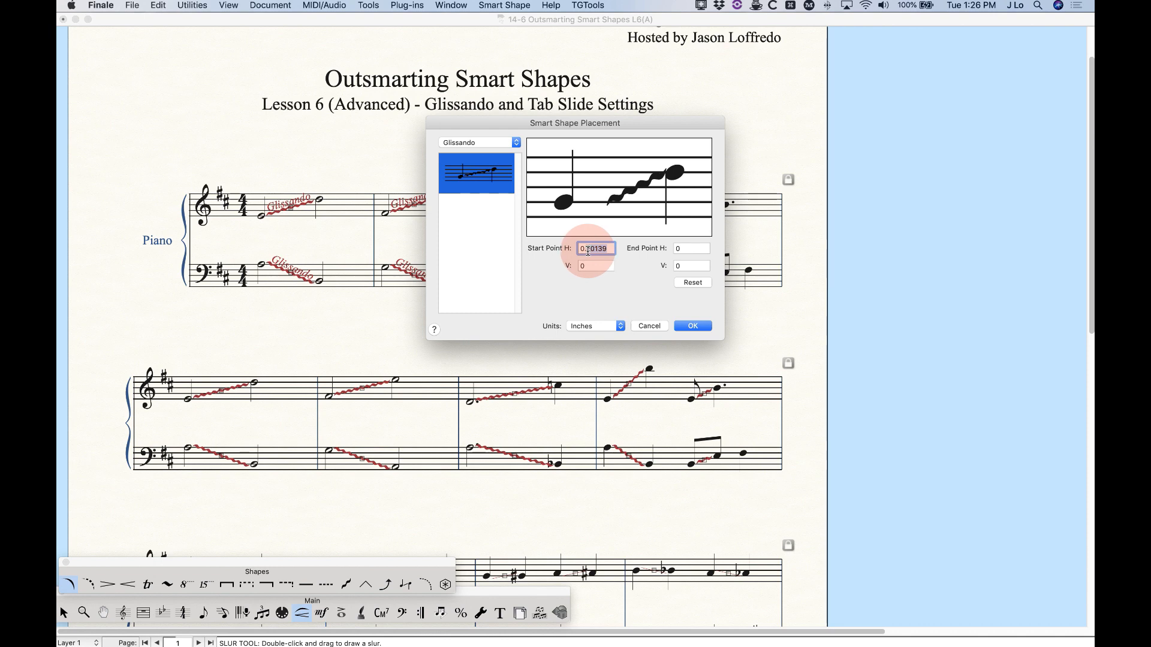
text(.05)
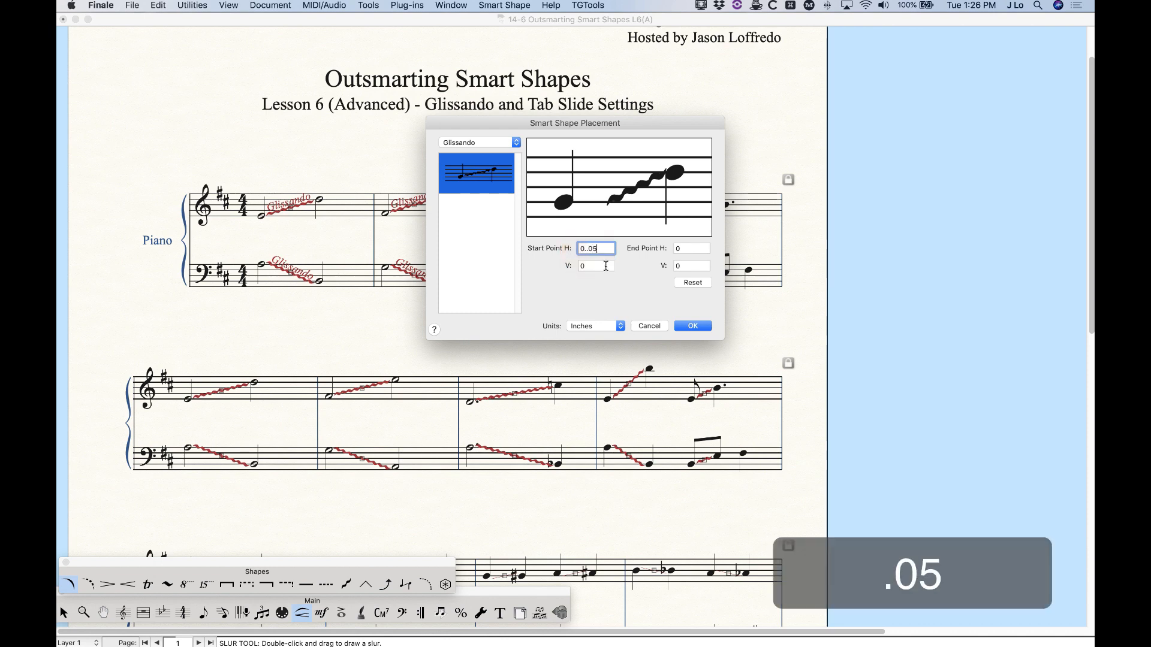
key(Tab)
double_click(595, 249)
text(.05)
key(Tab)
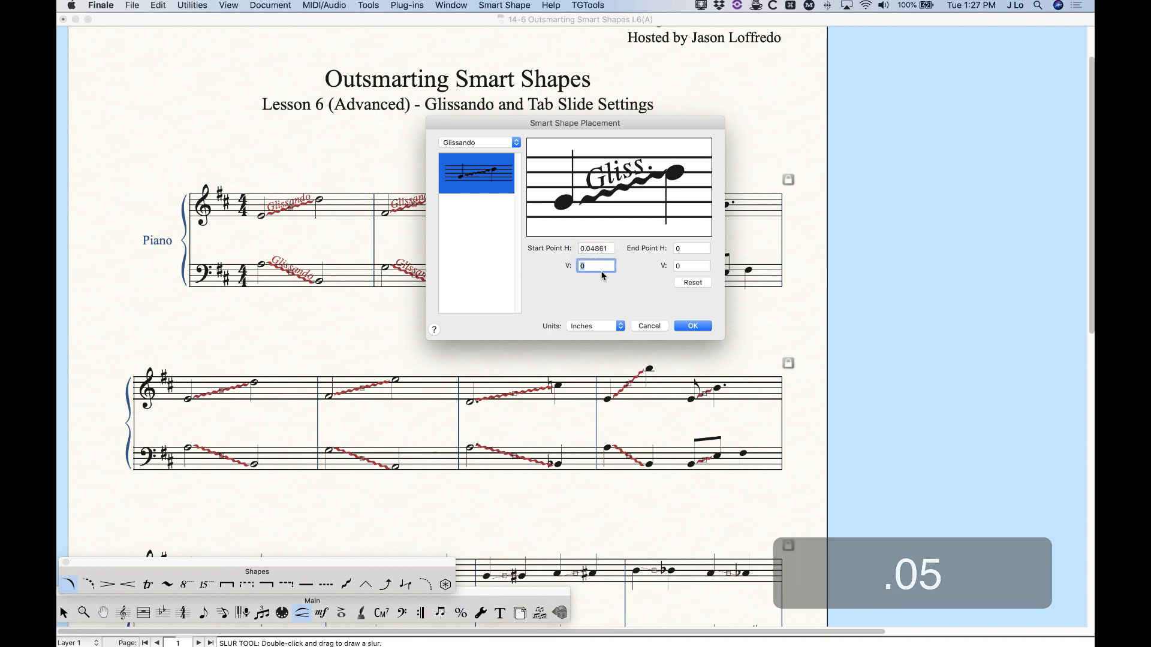
text(.05)
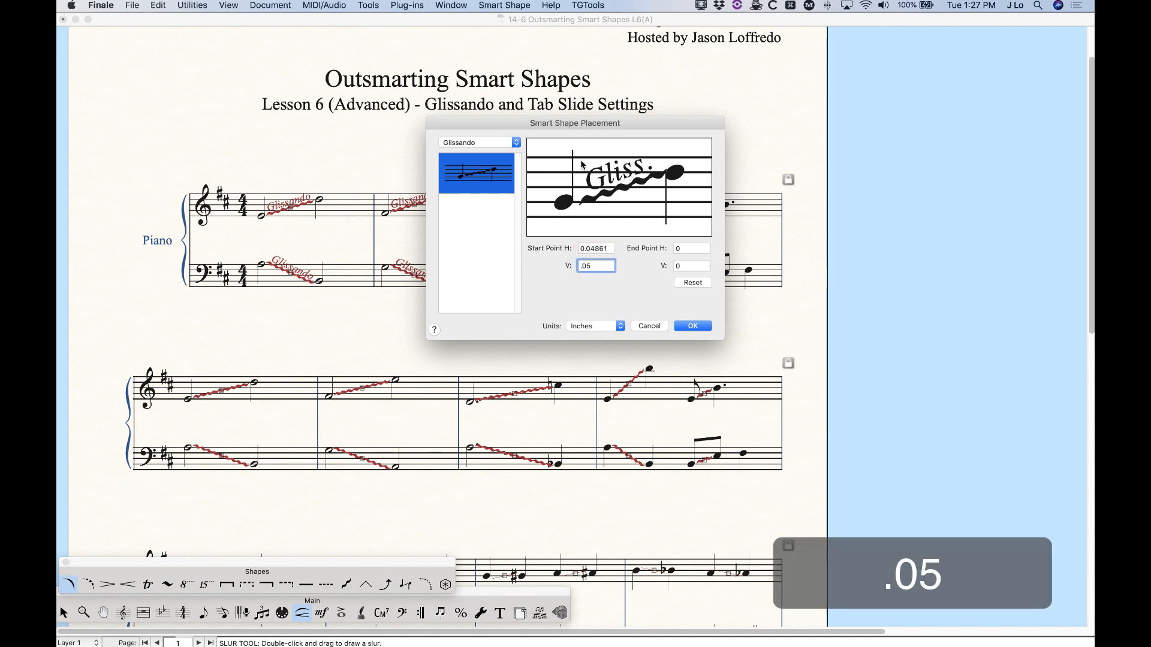
click(601, 250)
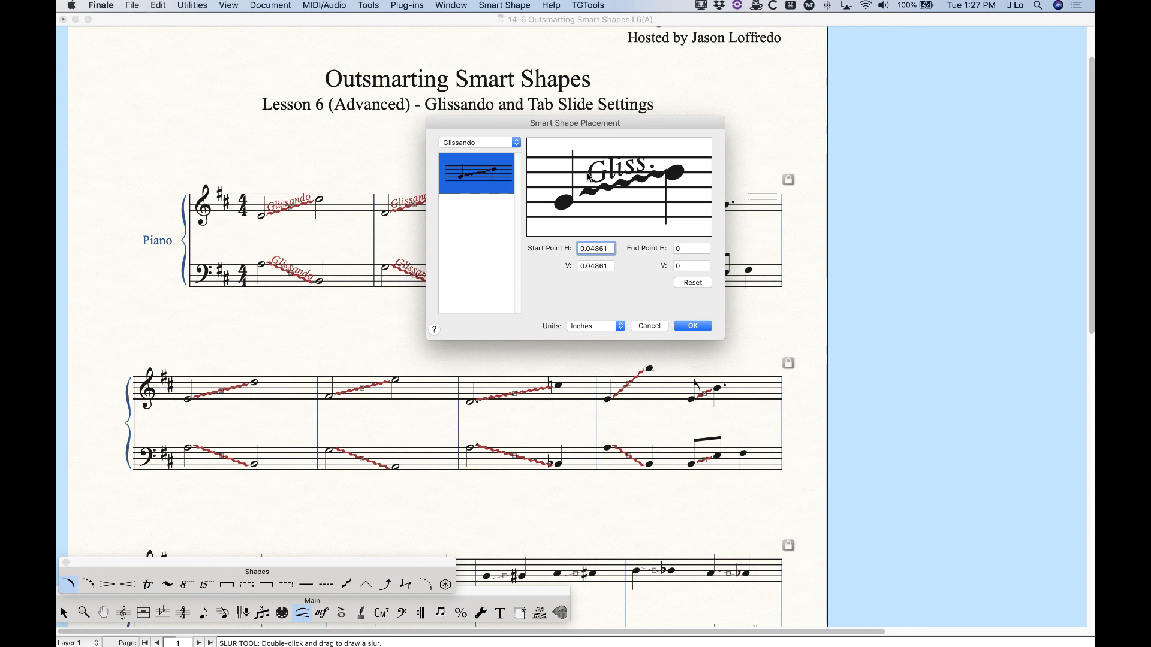
Make the glissando's start point V and H offsets both negative, at -0.04861 inches.
click(581, 266)
text(-)
click(606, 248)
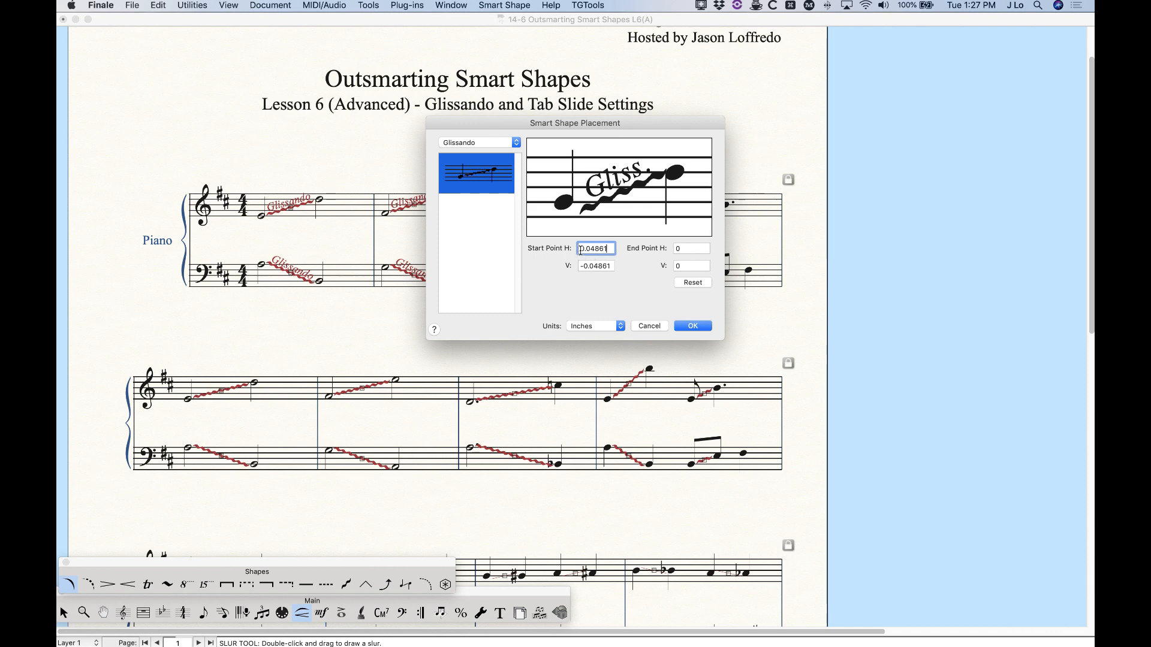
click(580, 249)
text(-)
key(Tab)
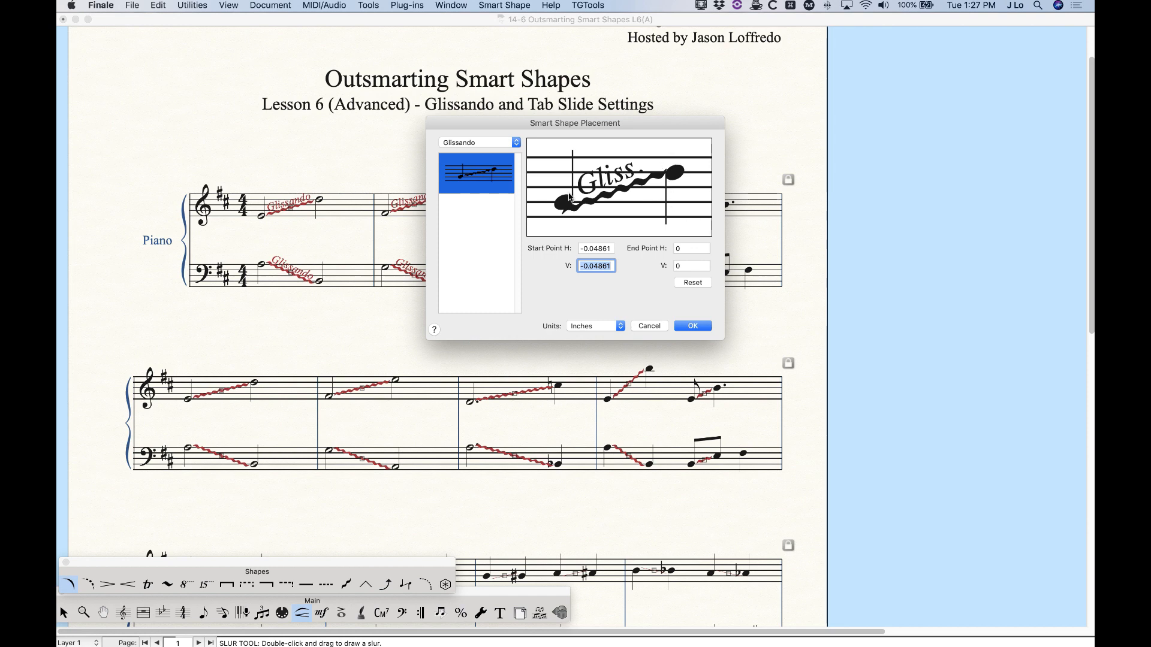
Restore the default glissando placement, and apply a start point H of 0.06 and an end point H of -0.05 inches.
click(692, 283)
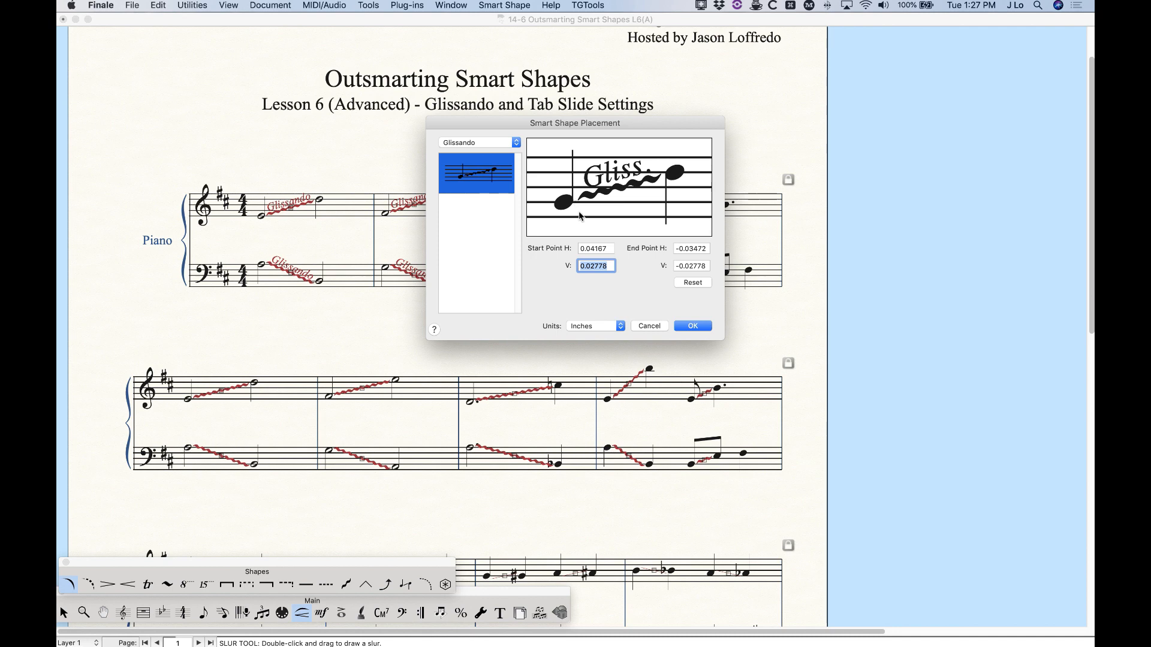
click(608, 248)
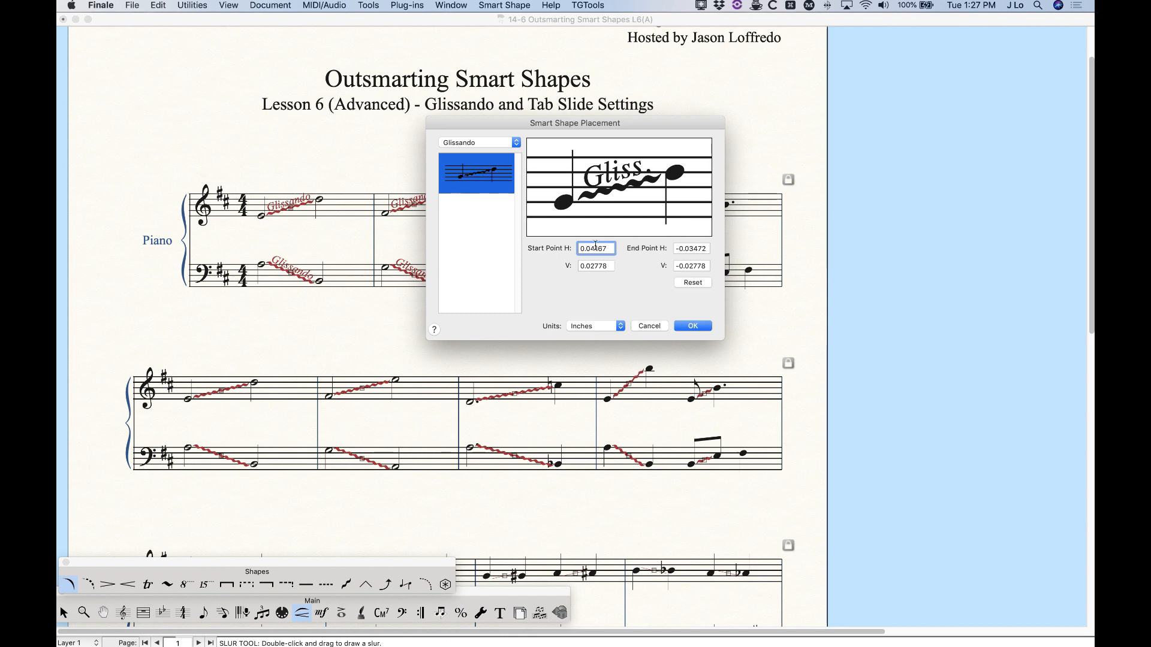
drag(592, 251, 642, 248)
text(6)
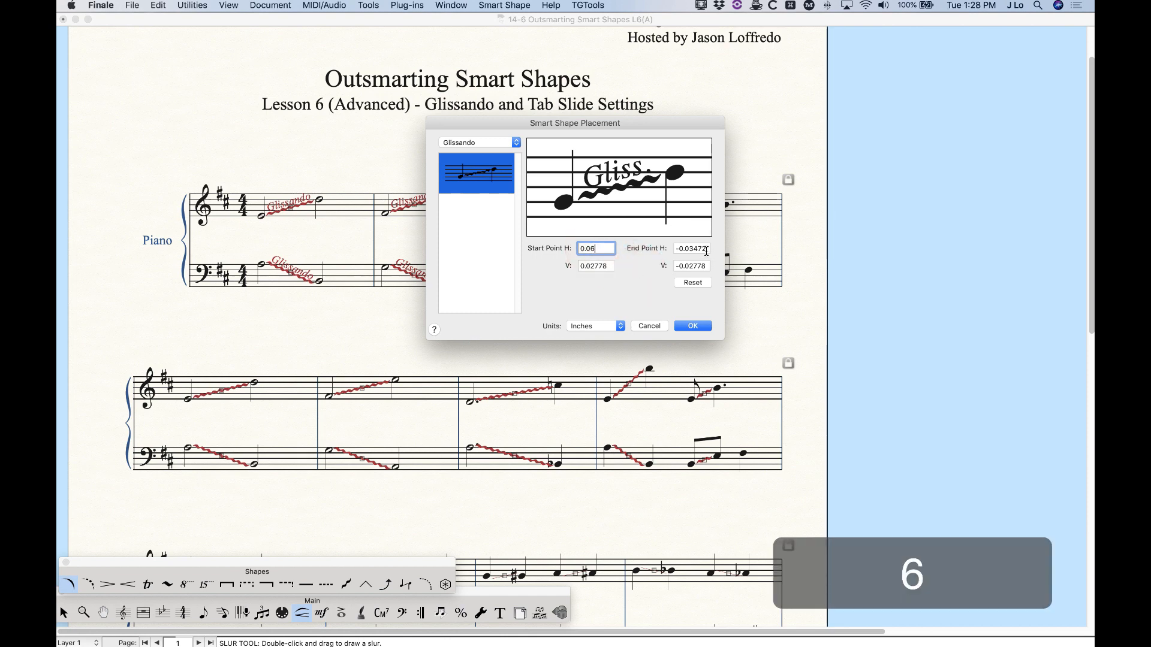
drag(687, 249, 717, 256)
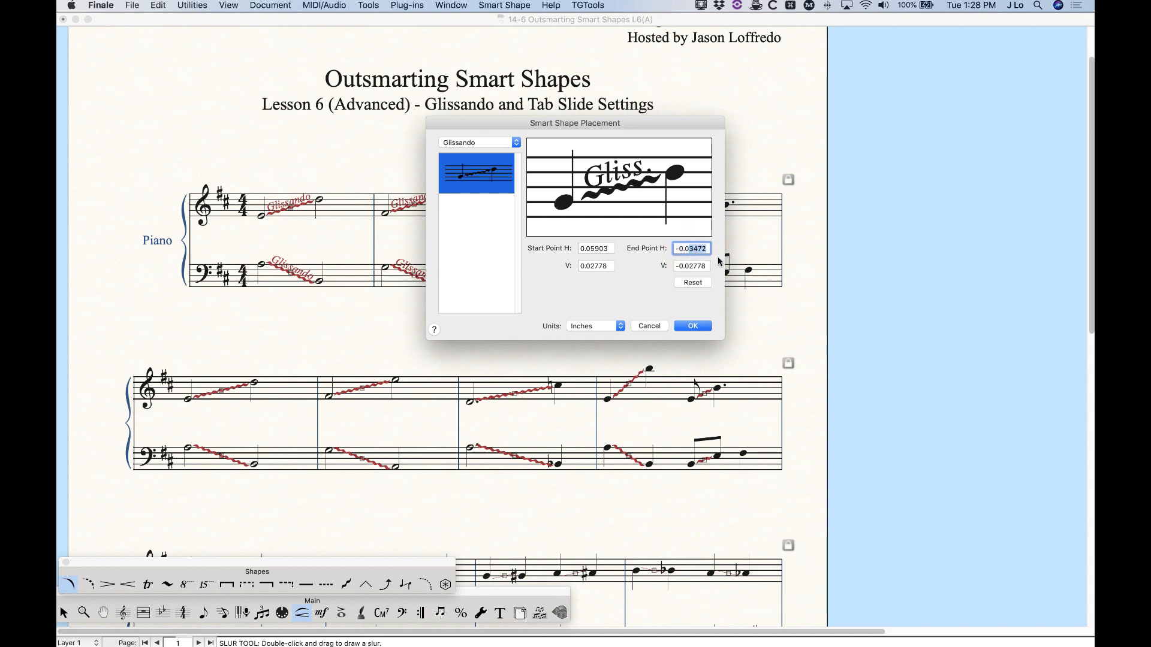
text(5)
click(704, 266)
click(693, 327)
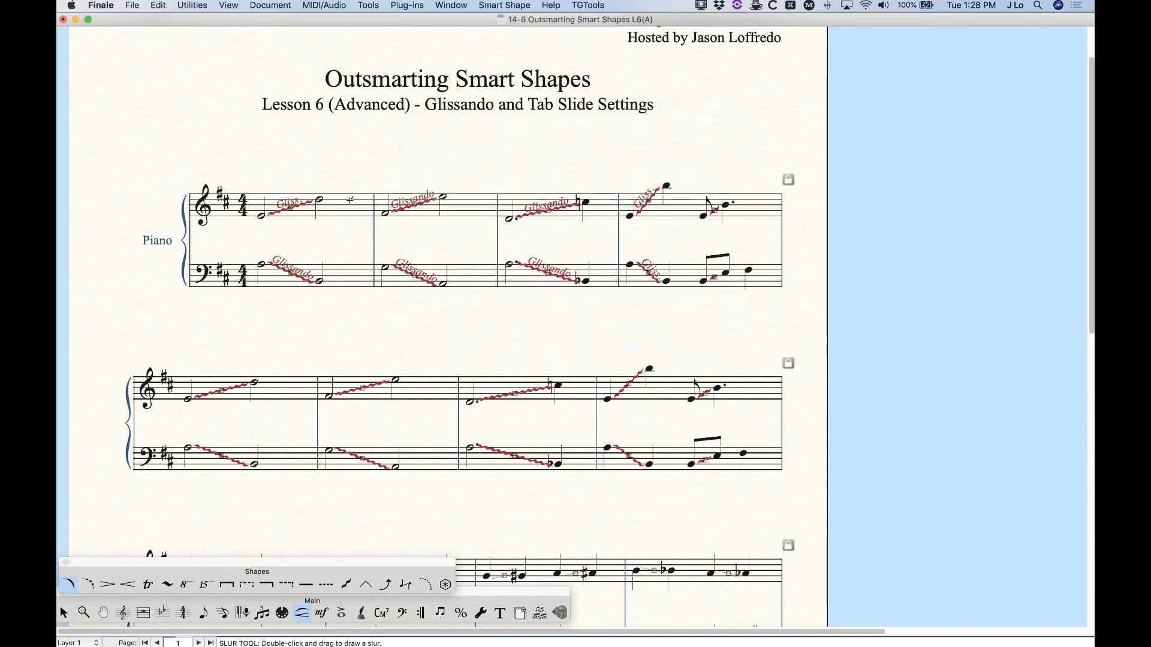
Reset the glissando's Smart Shape Placement to its default offsets and apply it to the score.
key(alt)
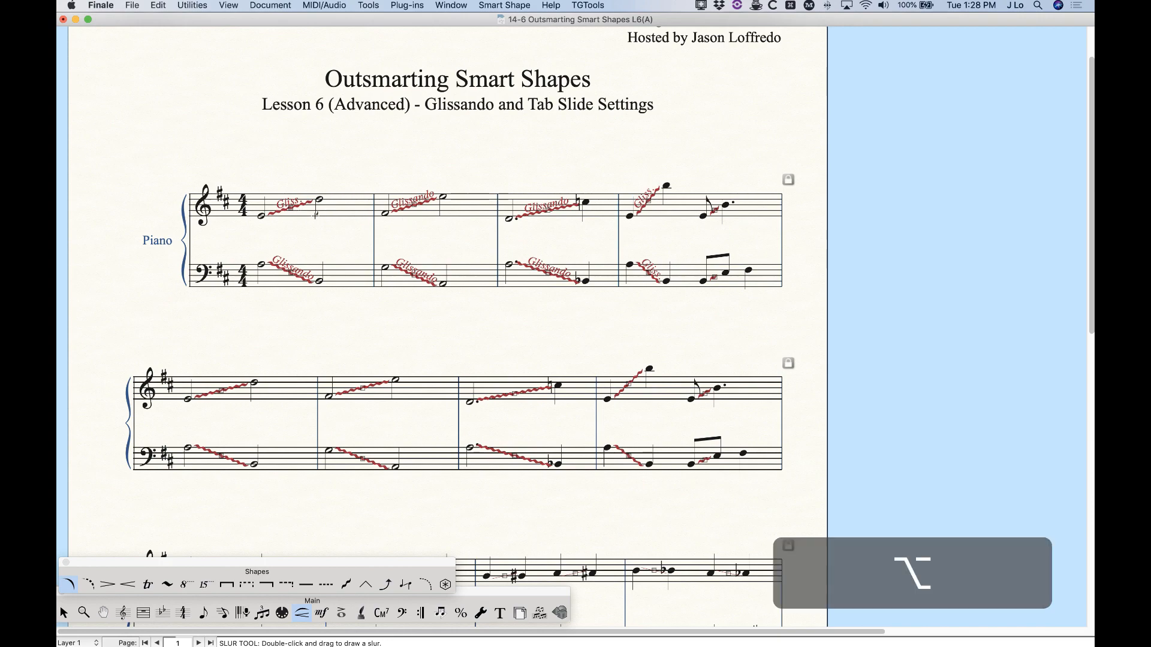
key(super+equal)
key(super+equal)
scroll(522, 258, down, 3)
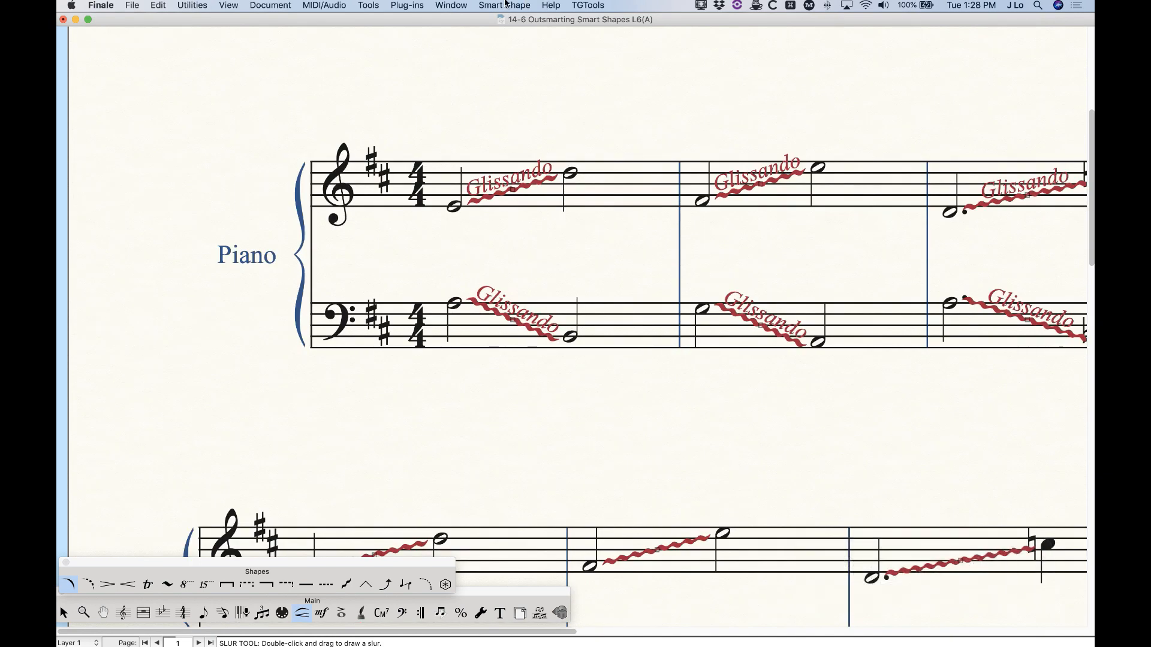
click(506, 5)
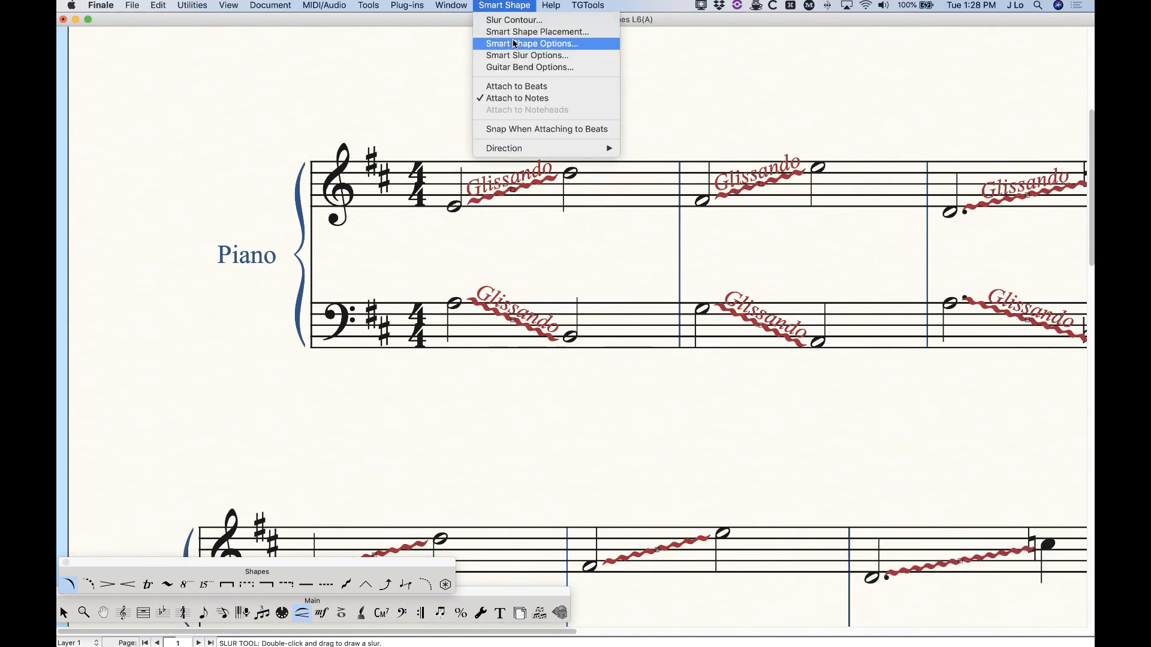
click(514, 35)
click(690, 281)
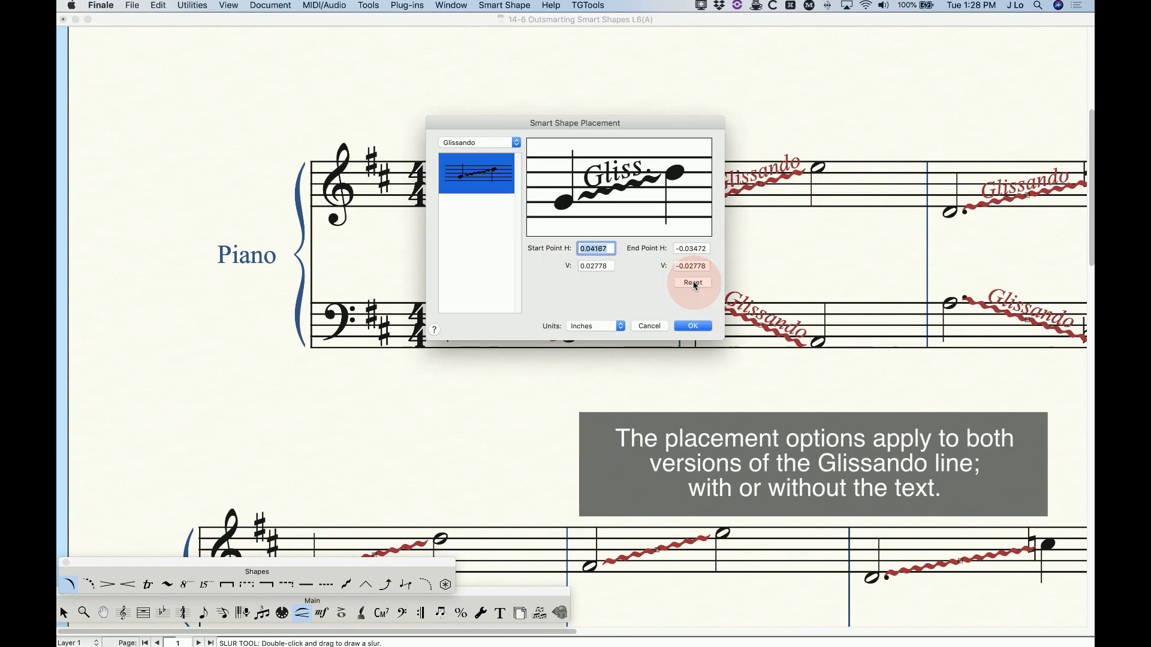
click(692, 326)
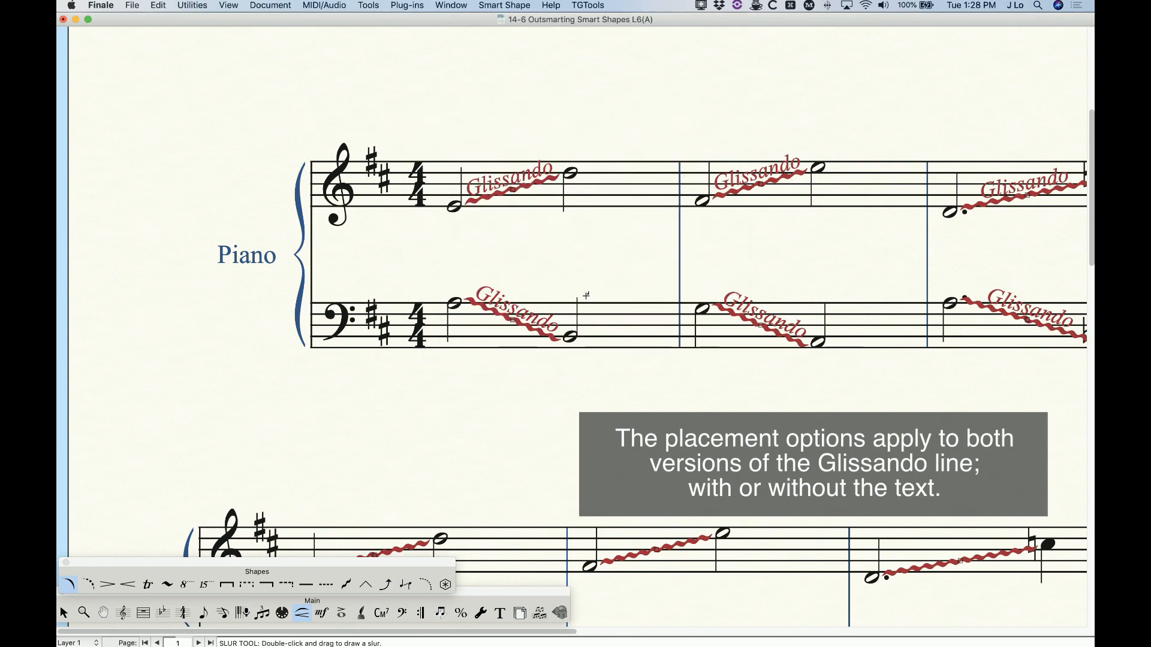
Open the Smart Shape Placement settings and display the Tab Slide placements.
scroll(586, 295, down, 5)
scroll(585, 295, down, 10)
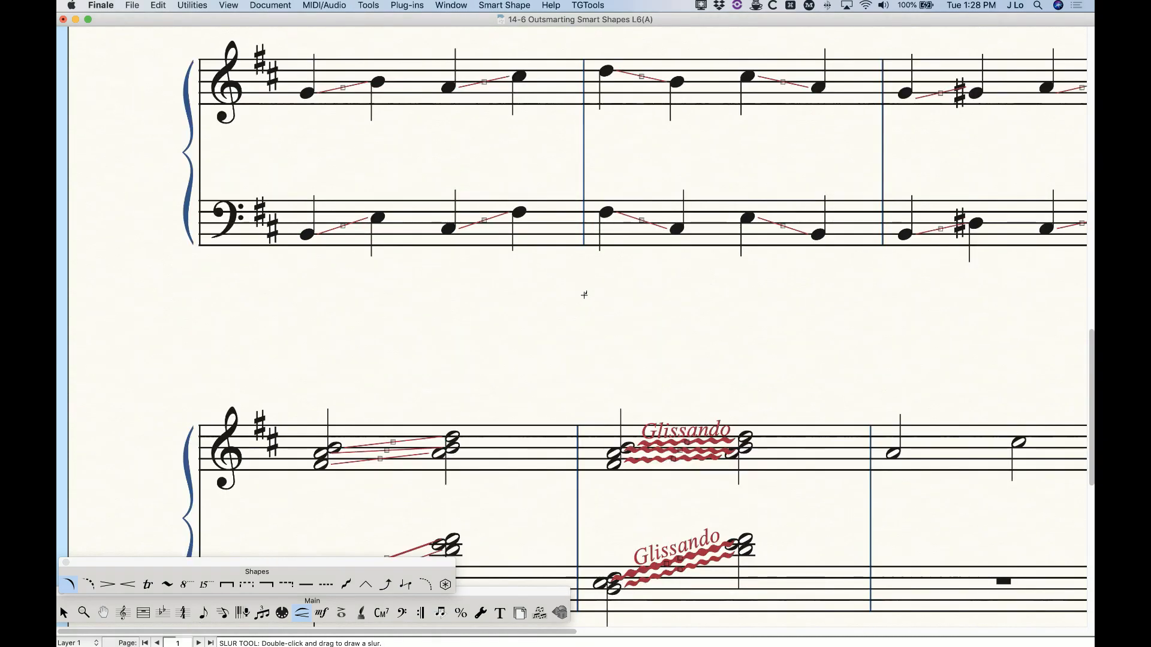
scroll(585, 293, up, 1)
click(504, 5)
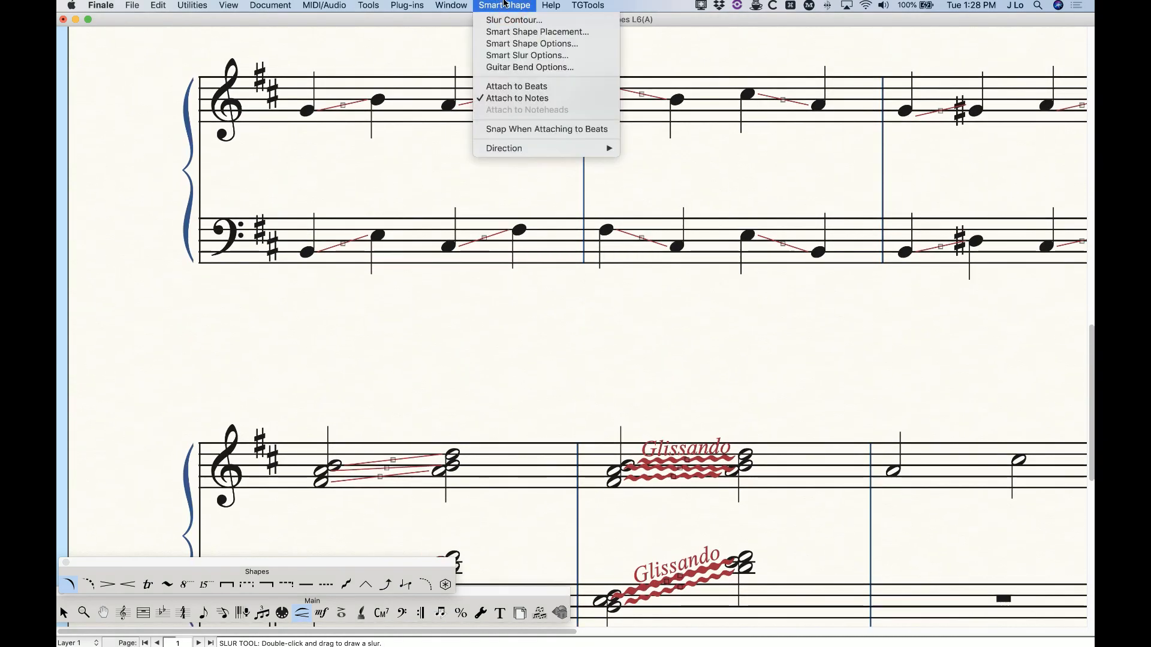
click(516, 33)
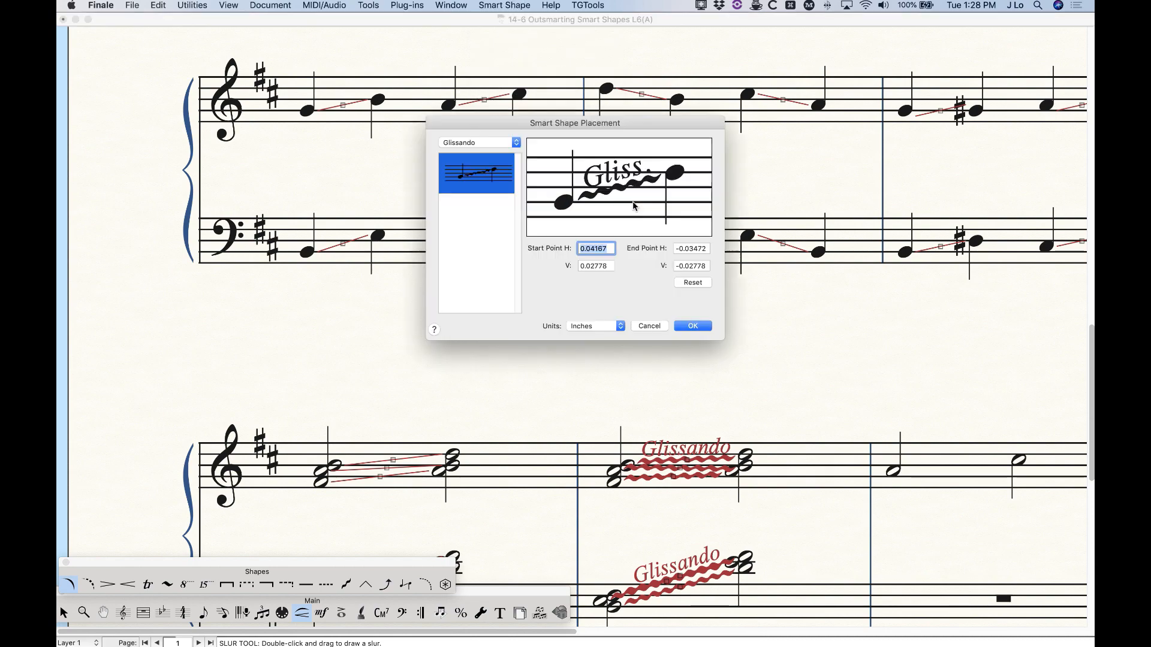
click(472, 143)
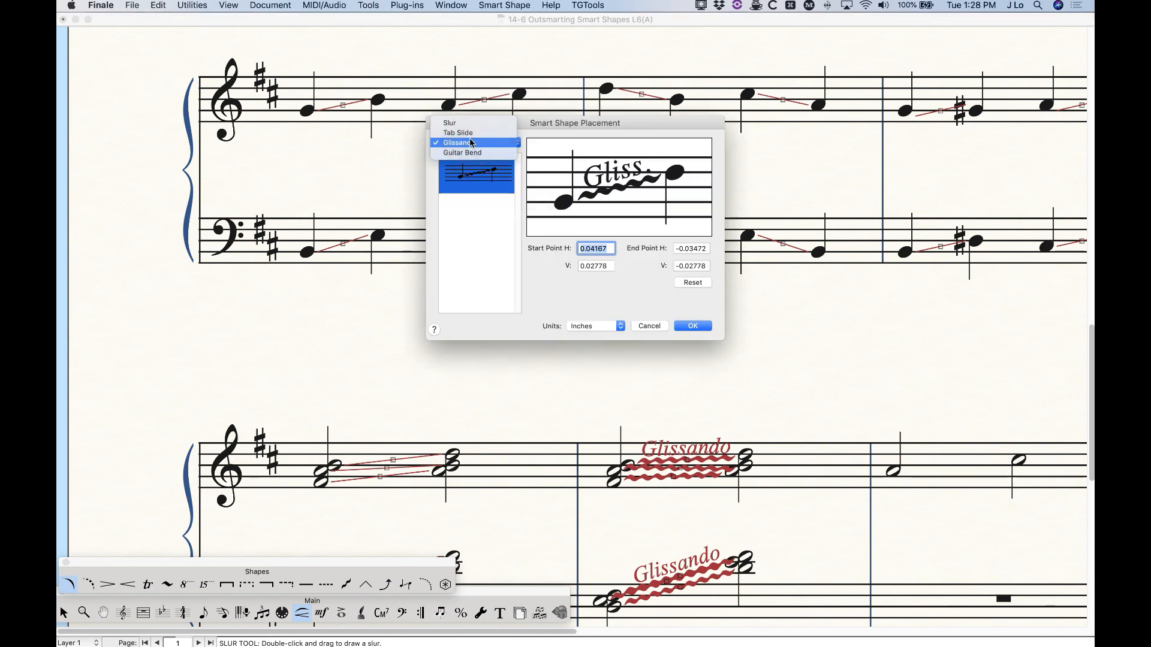
click(457, 132)
Compare the Tab Slide placement previews for different lines with decreasing and increasing pitch.
click(518, 172)
drag(517, 172, 513, 150)
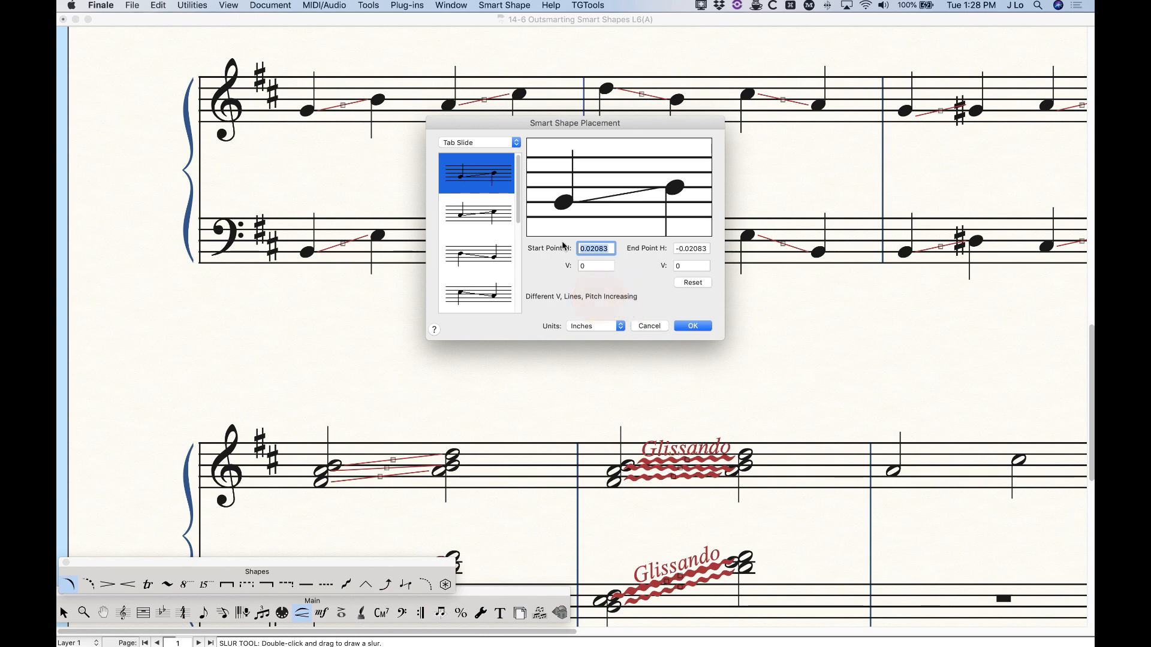
click(479, 252)
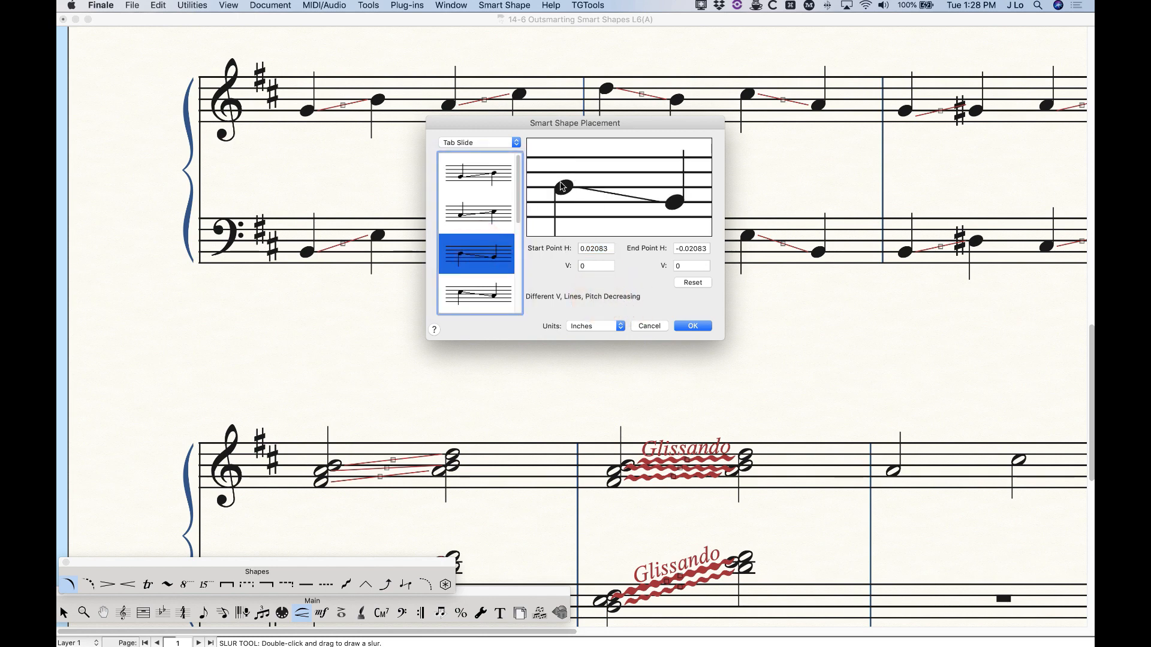
click(481, 178)
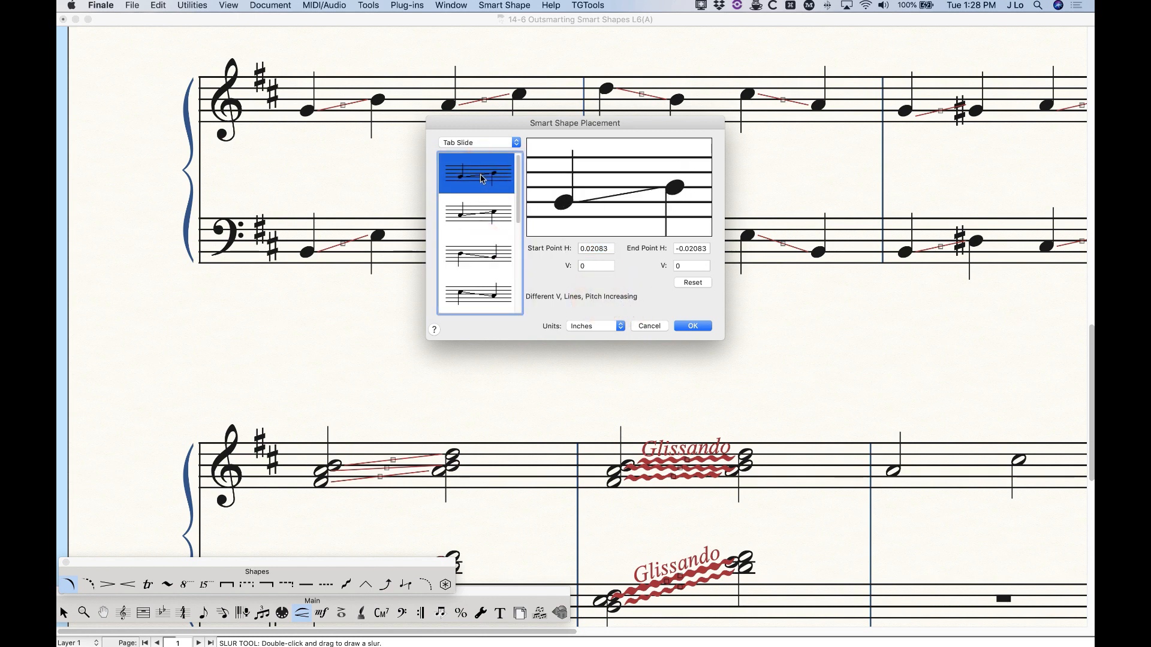
Preview the Different V Tab Slide placements for Spaces increasing, Lines decreasing and Spaces decreasing.
click(487, 218)
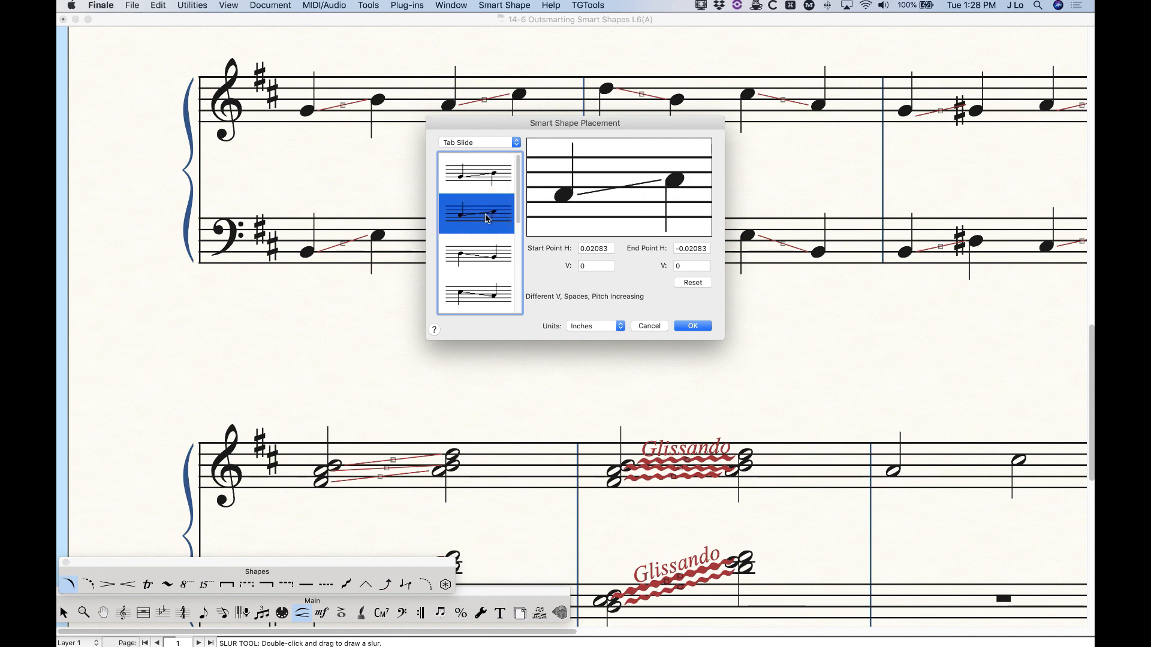
click(488, 263)
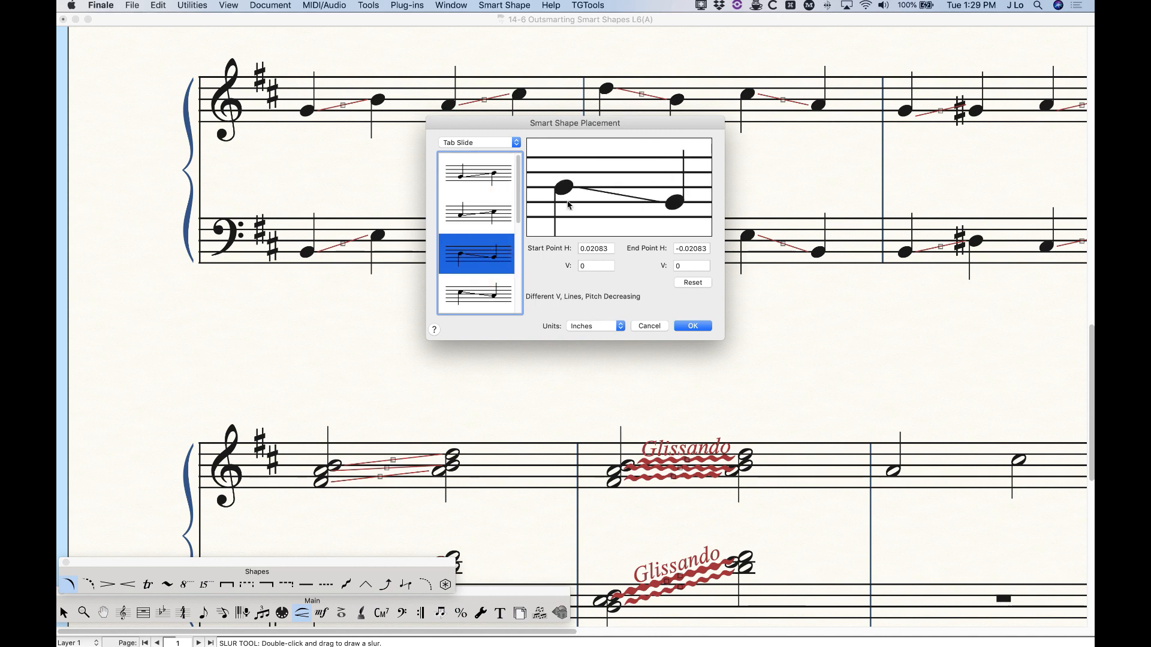
click(500, 288)
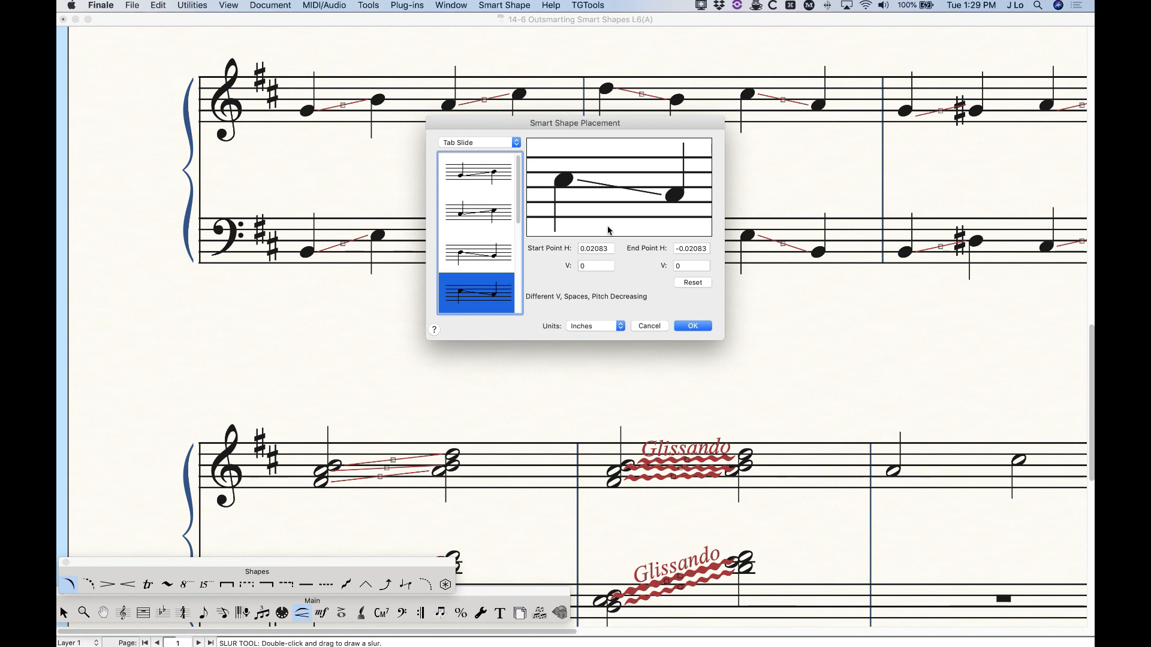
Examine each Same V Tab Slide placement for lines and spaces with increasing, decreasing and same pitch.
scroll(491, 274, down, 1)
scroll(491, 275, down, 4)
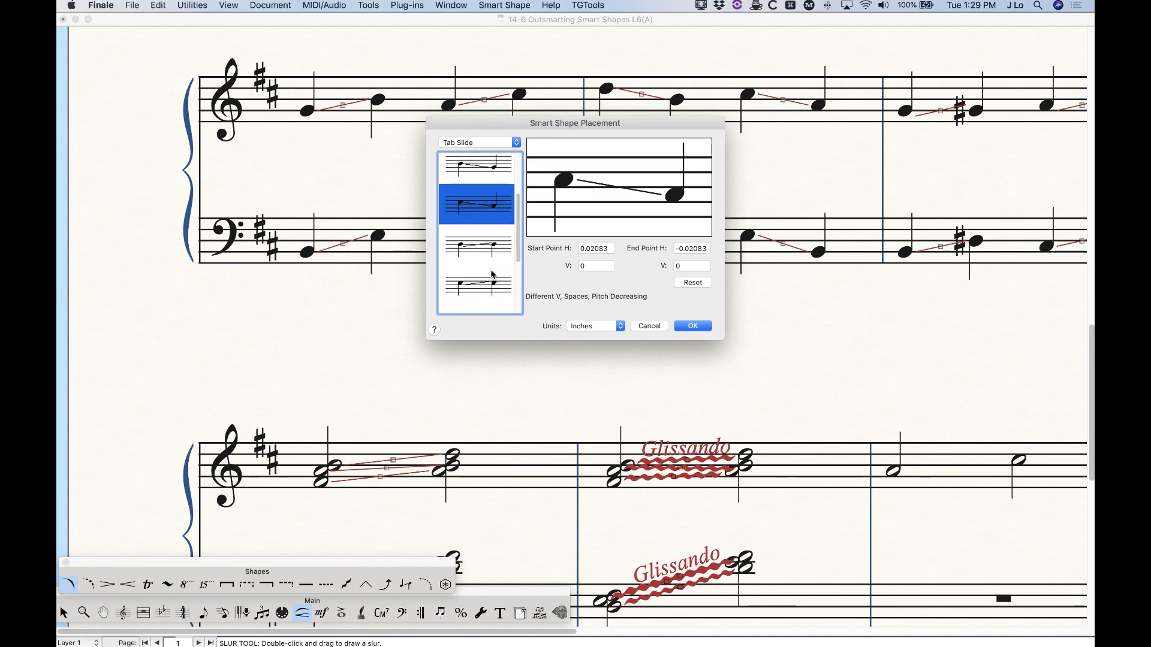
click(483, 191)
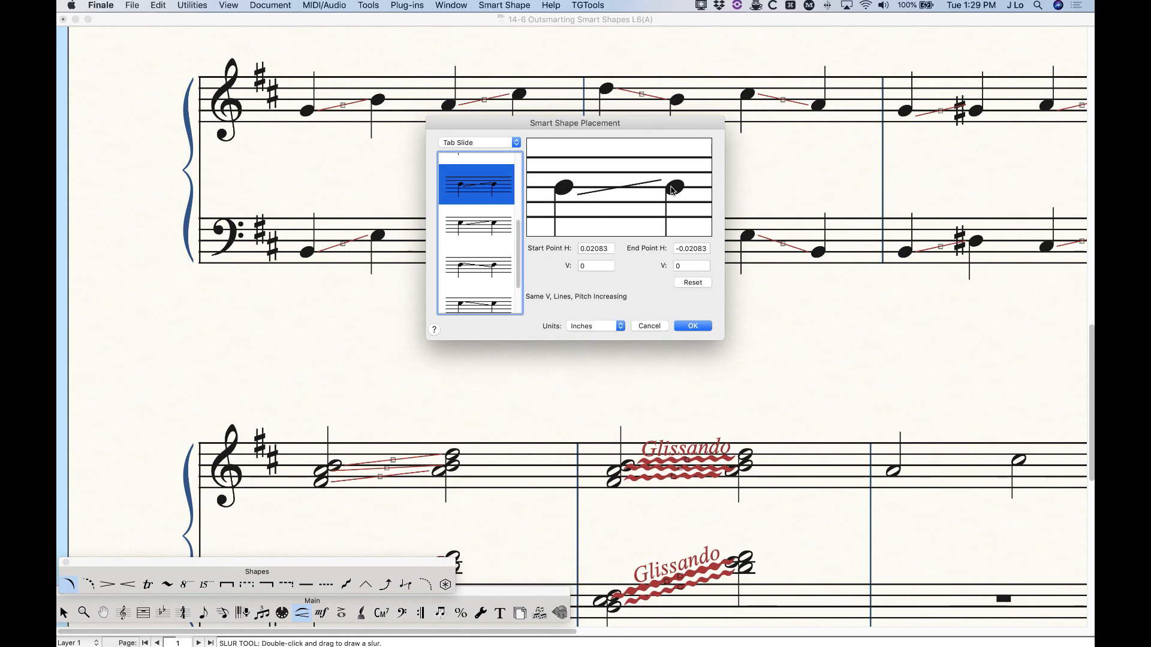
click(476, 225)
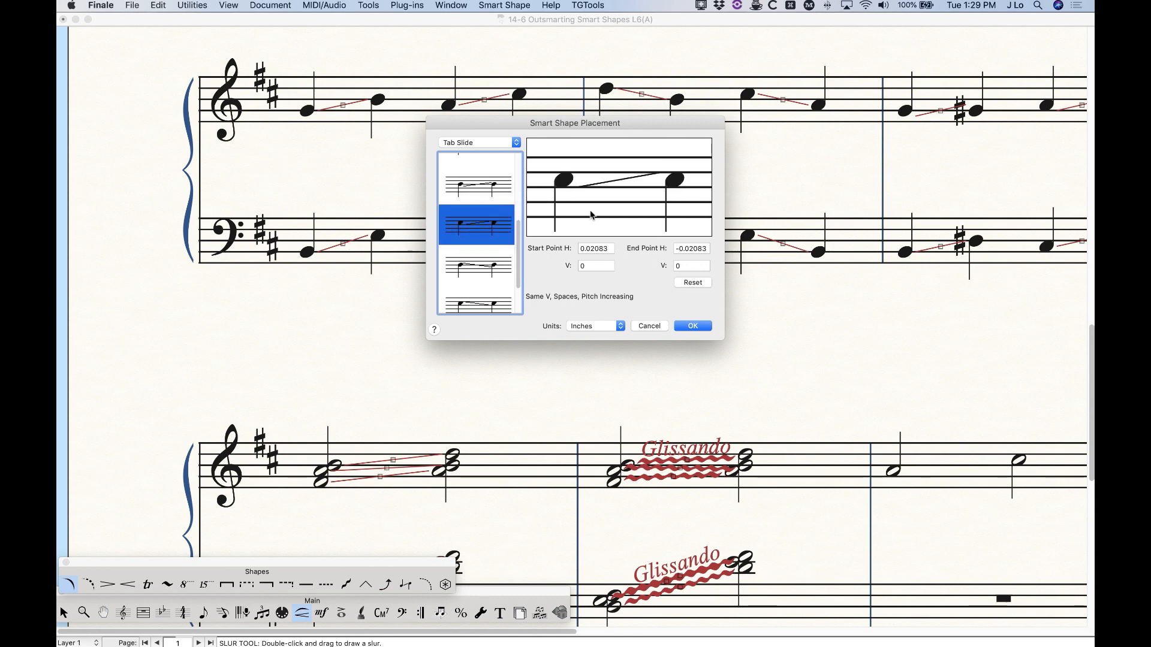
click(484, 190)
click(478, 226)
click(478, 267)
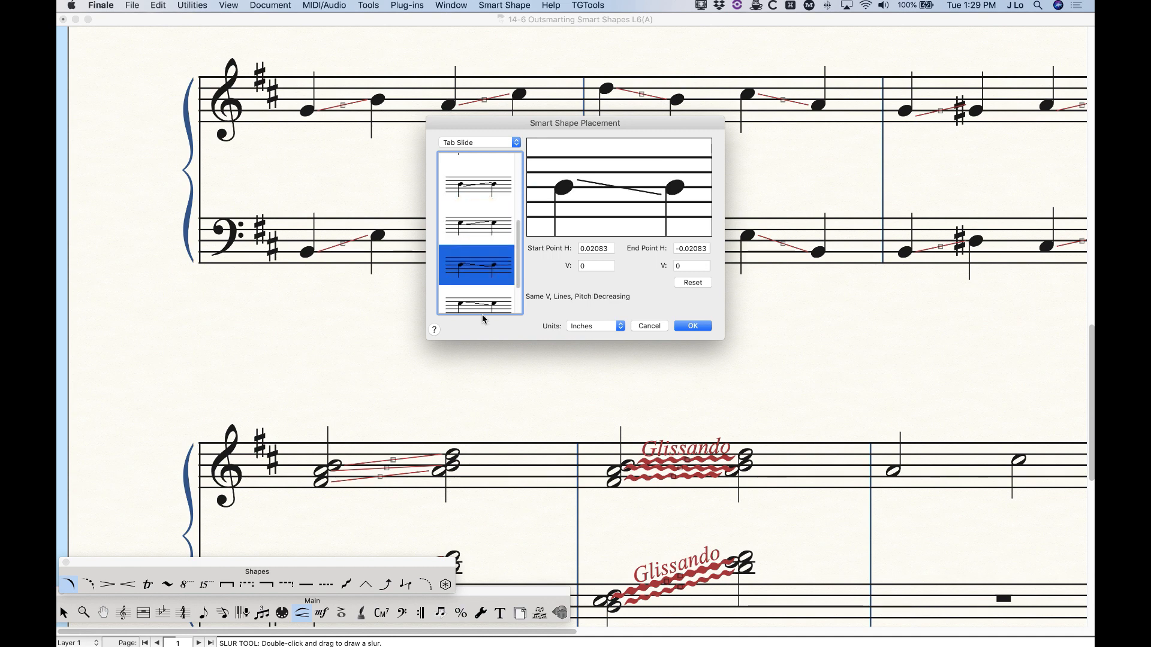
click(486, 305)
drag(519, 272, 519, 306)
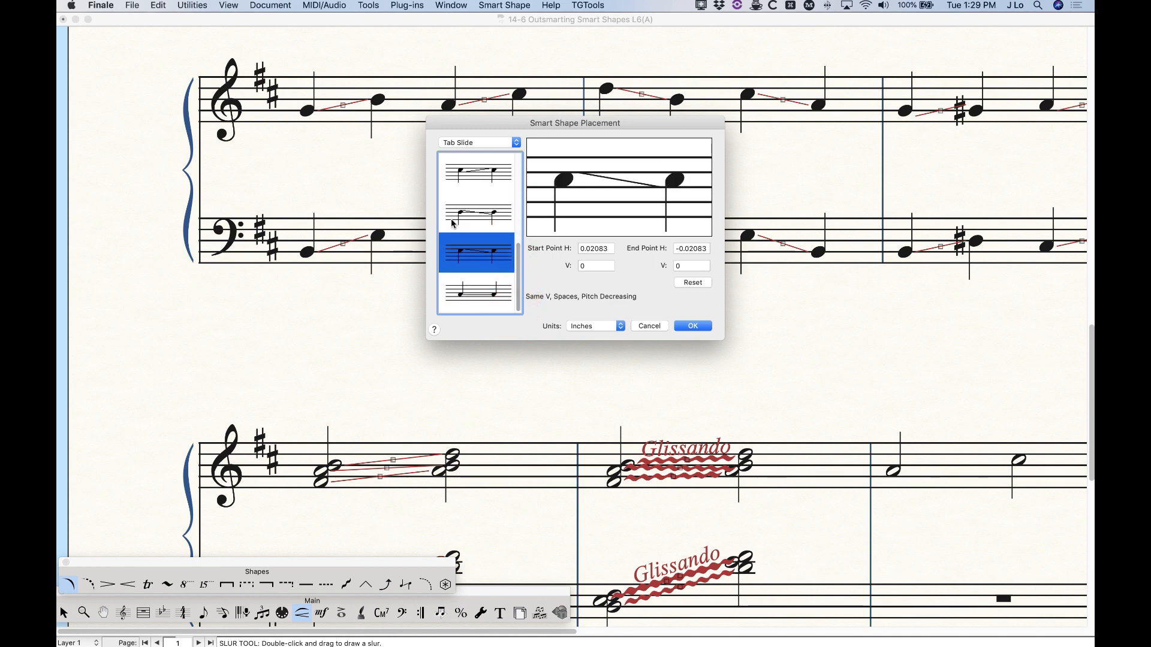
click(484, 292)
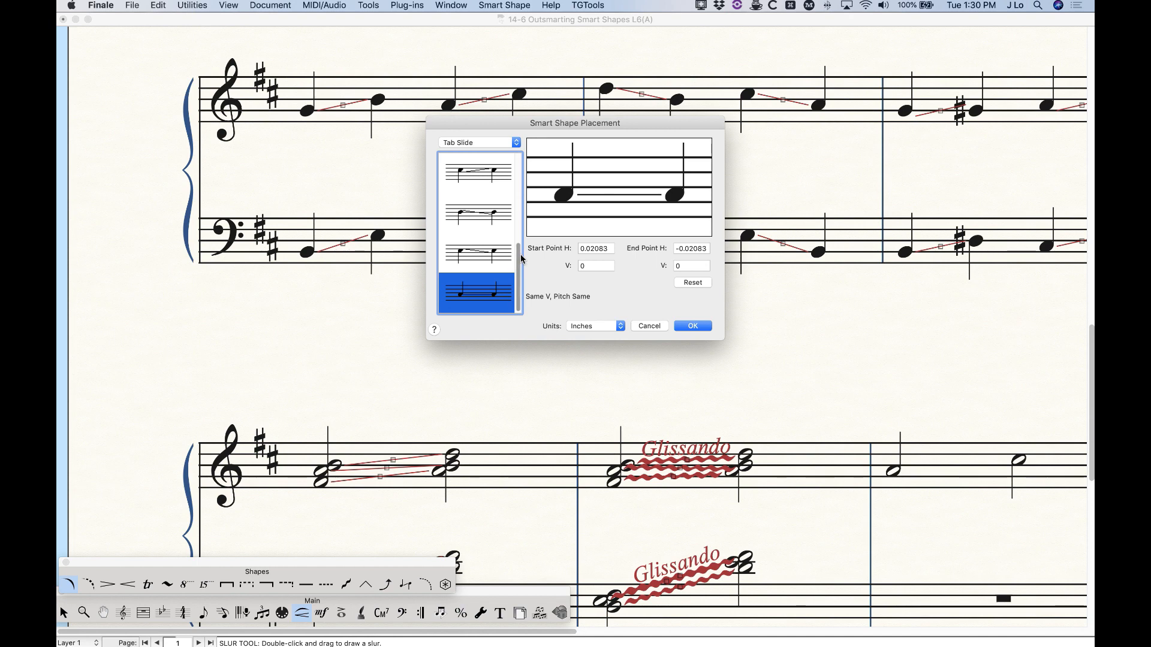
Go back to the Different V Tab Slide placements and compare the lines and spaces variants for increasing and decreasing pitch.
drag(518, 255, 537, 133)
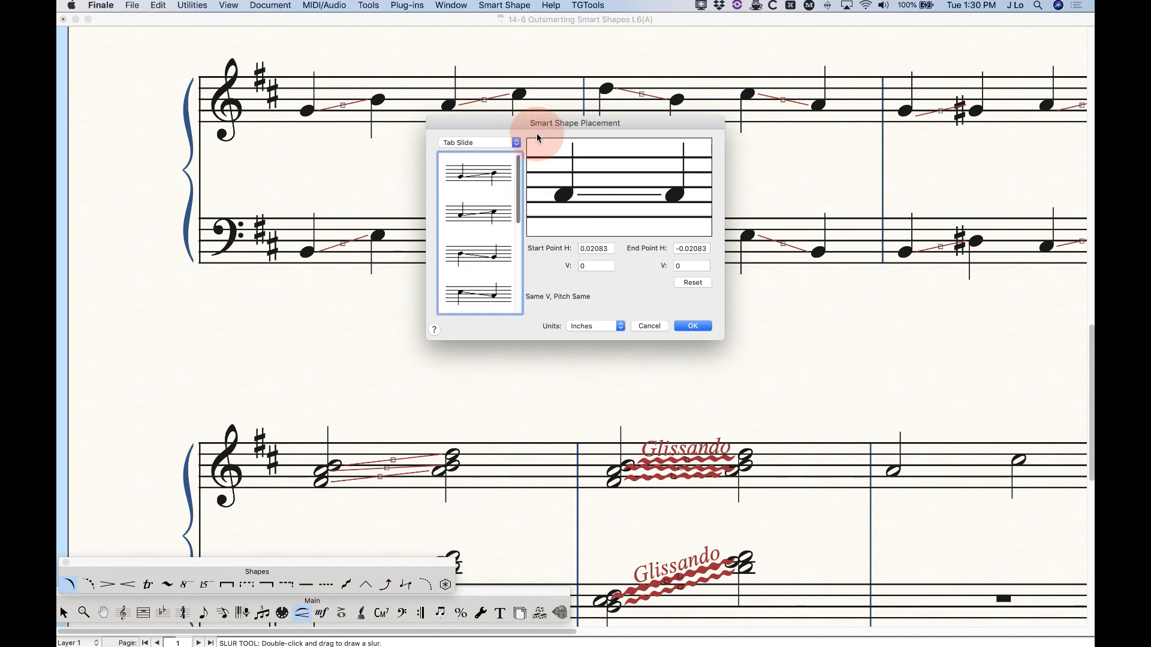
click(471, 178)
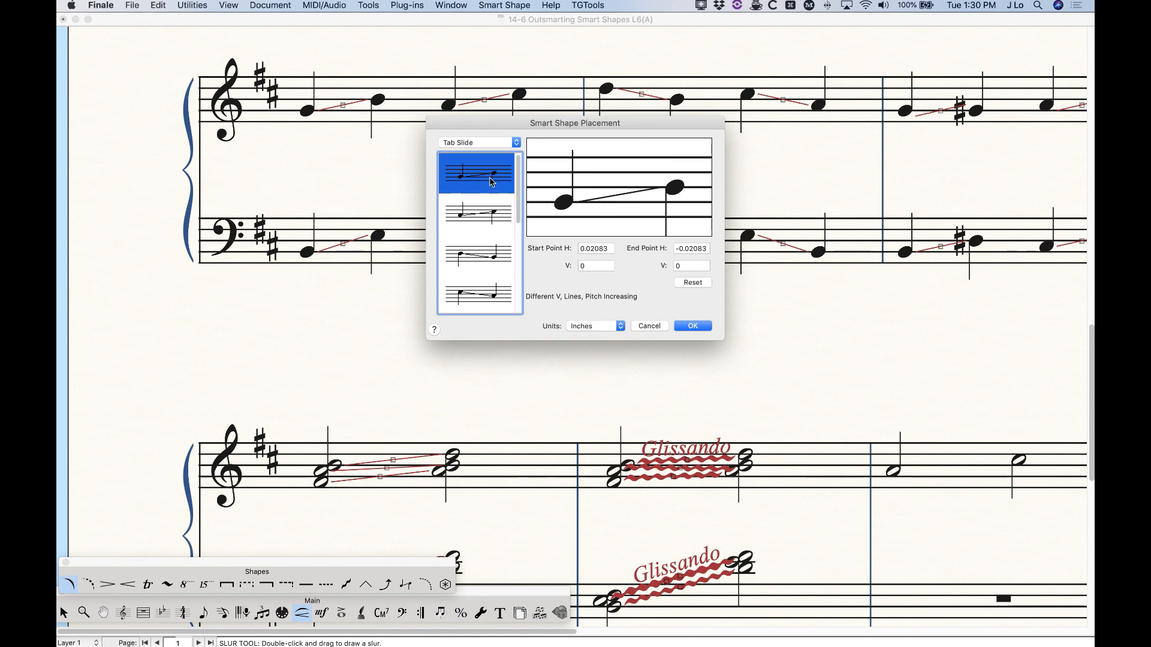
click(485, 214)
click(487, 259)
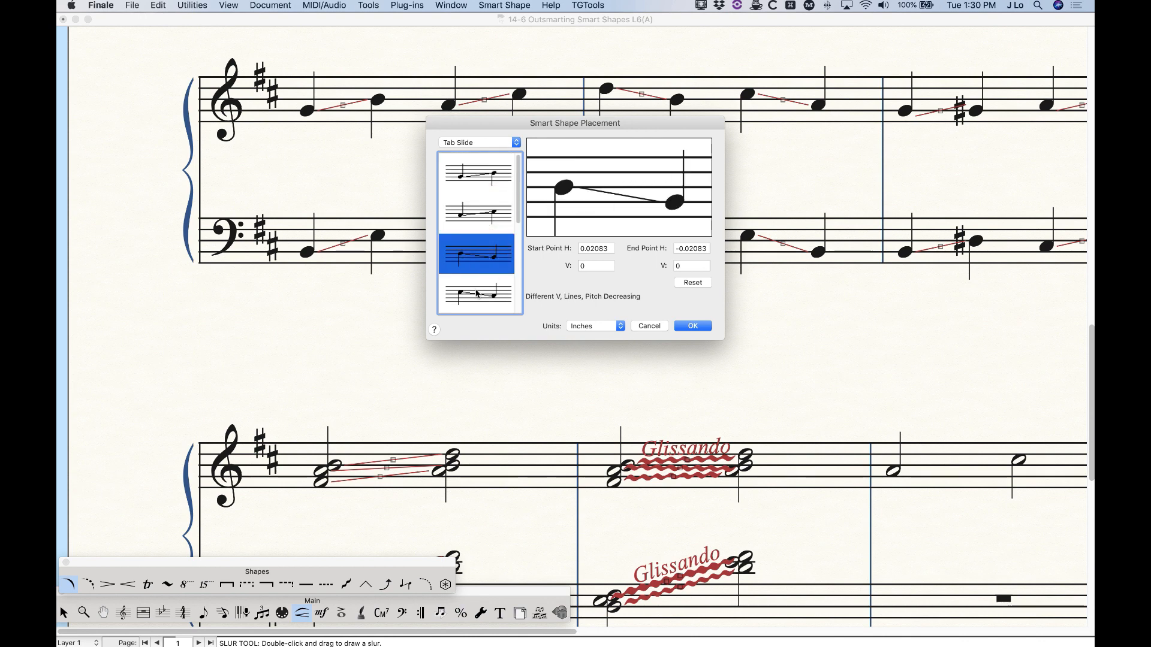
click(477, 294)
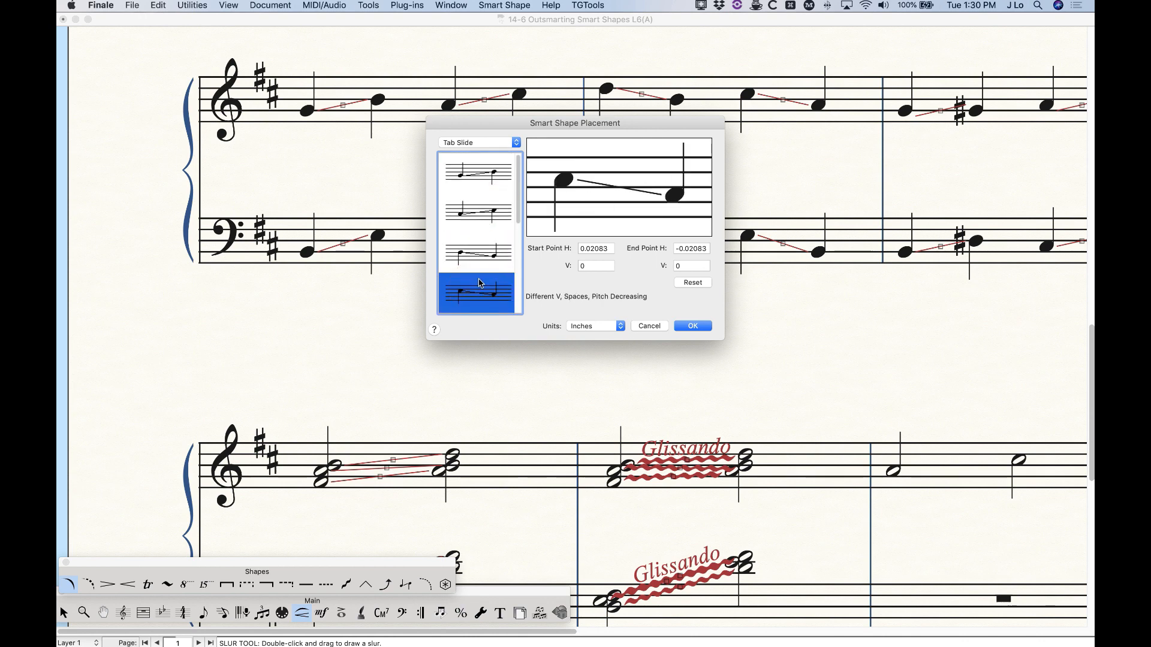
click(467, 172)
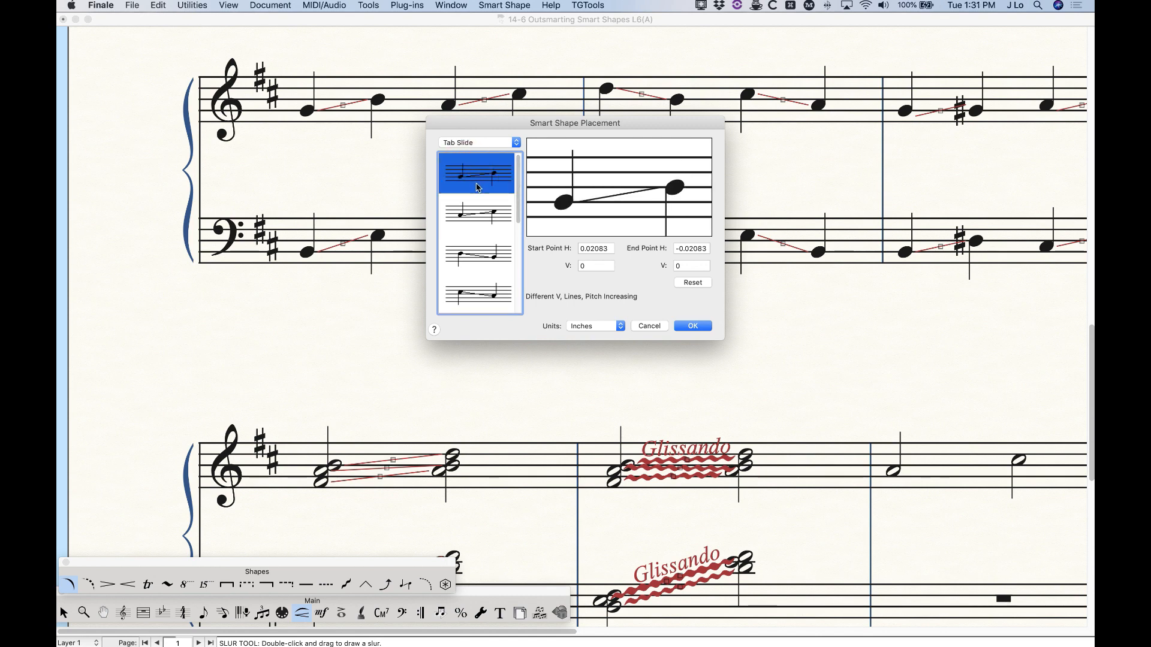
click(485, 216)
click(485, 259)
click(479, 294)
click(479, 174)
click(484, 221)
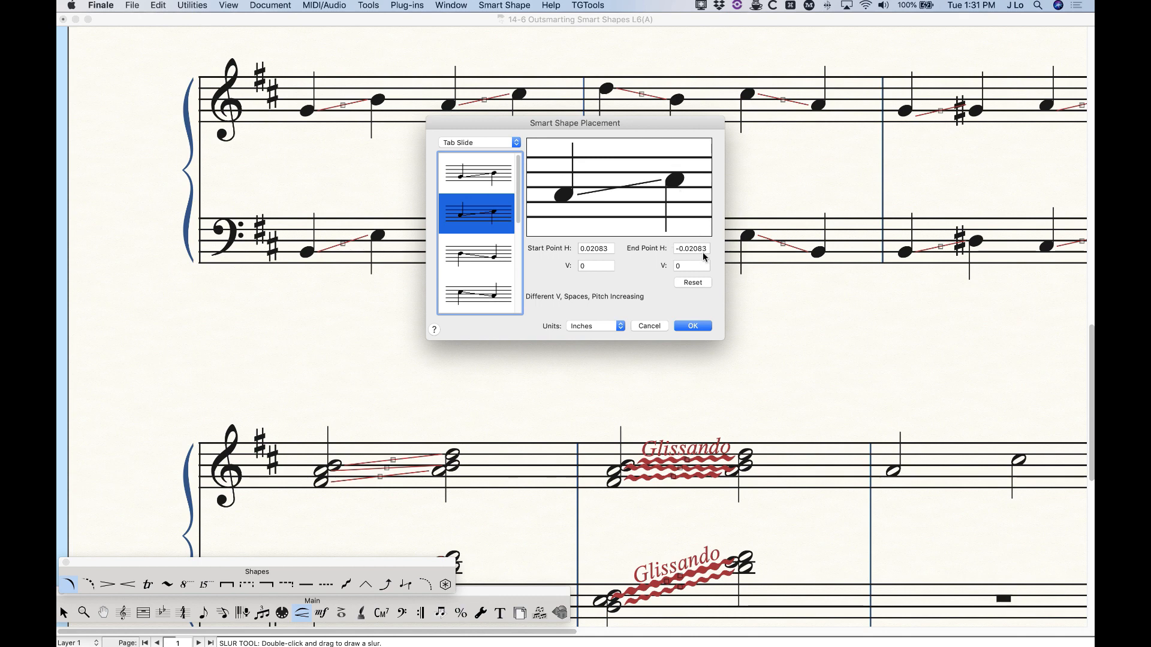
click(495, 178)
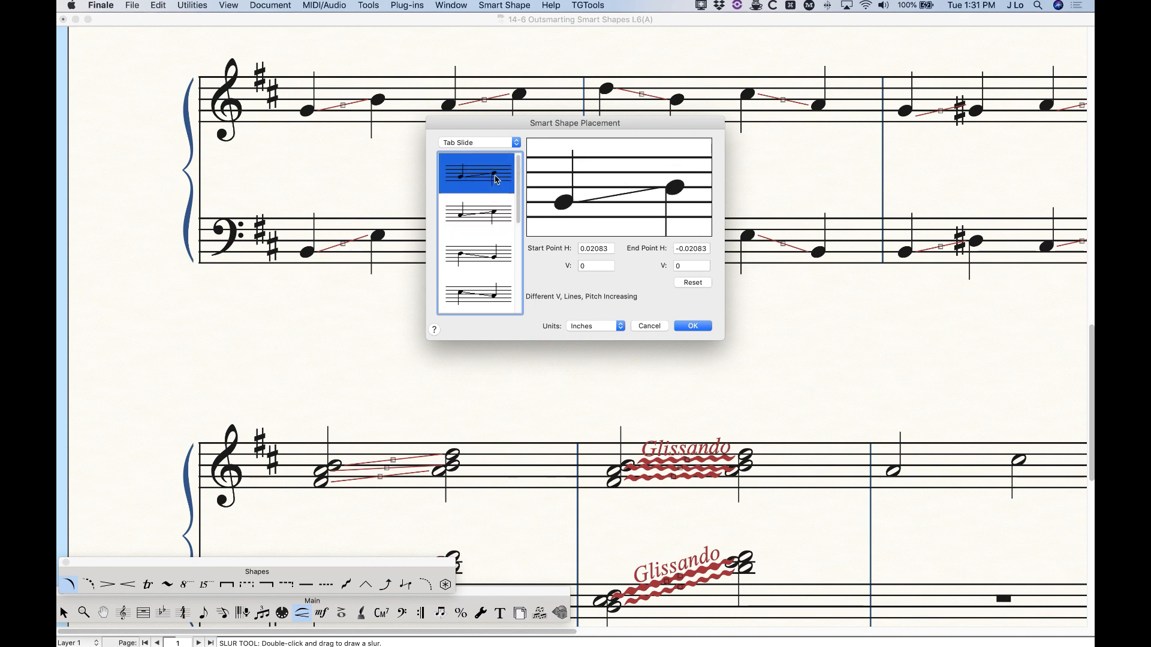
click(448, 228)
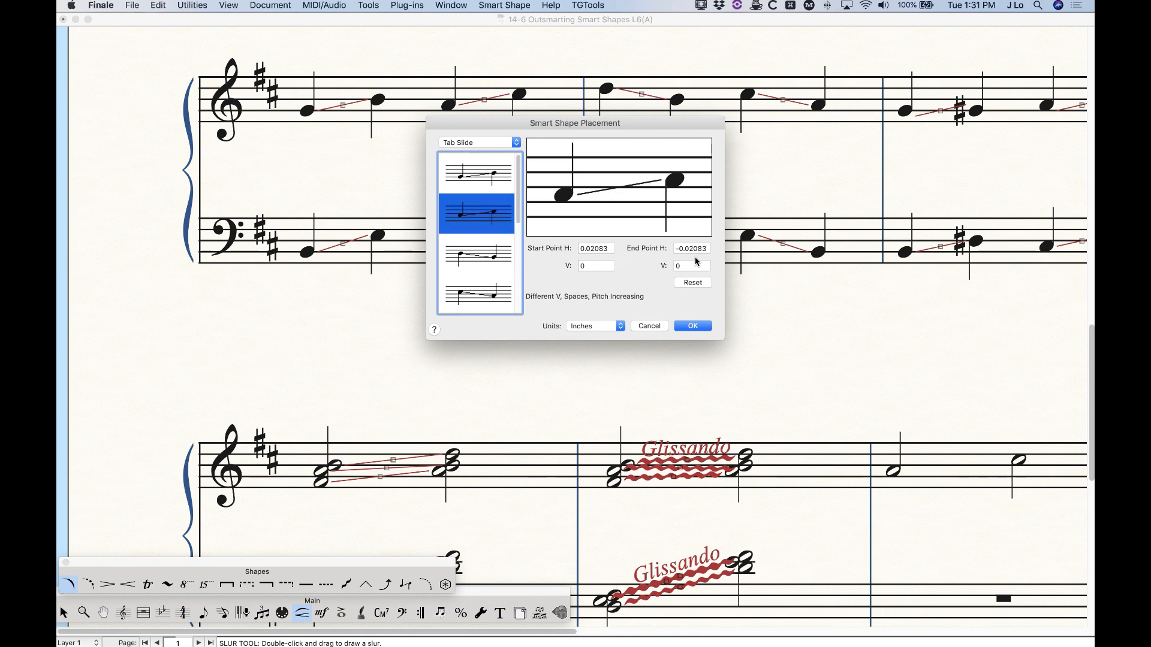
Step through the Tab Slide placements again, from Different V, Lines, Pitch Increasing to Different V, Spaces, Pitch Decreasing.
drag(519, 214, 517, 215)
click(490, 181)
click(514, 209)
drag(516, 209, 519, 255)
click(490, 232)
click(491, 263)
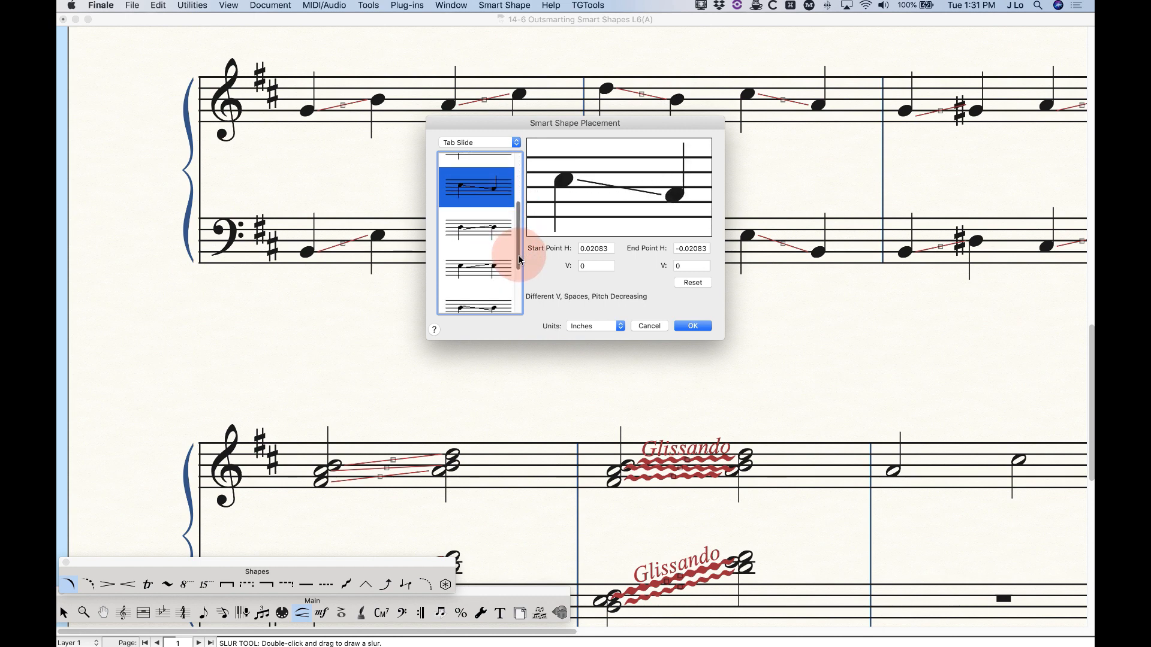
Set the start point V of the Same V, Lines, Pitch Increasing Tab Slide placement to -.05 inches.
click(473, 229)
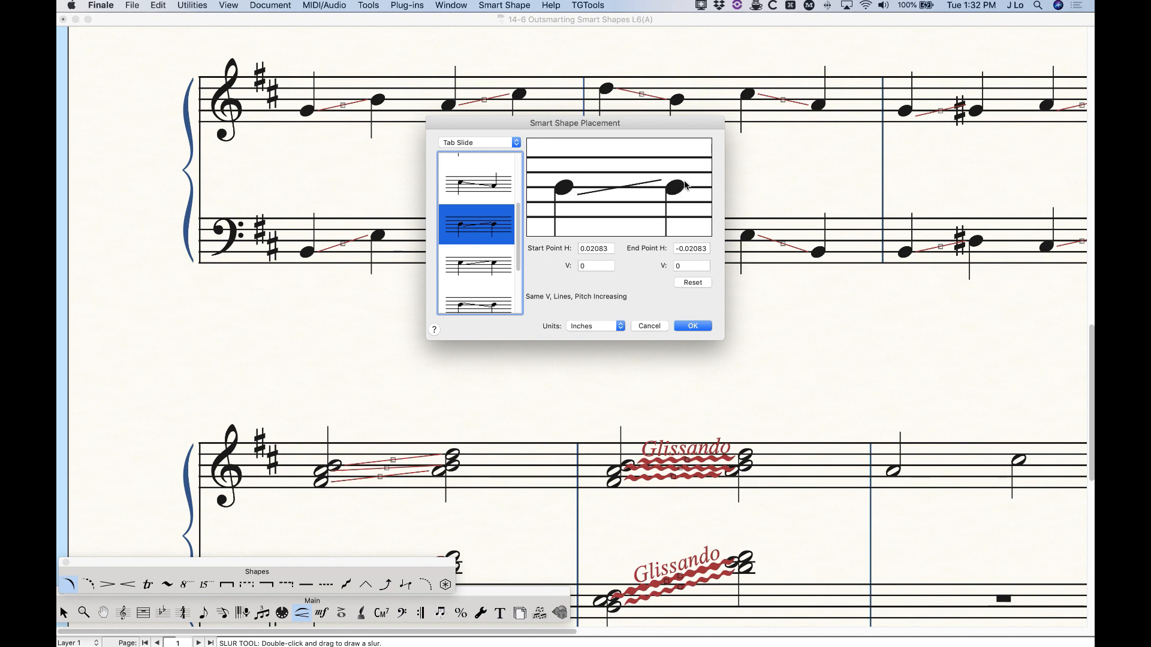
double_click(610, 273)
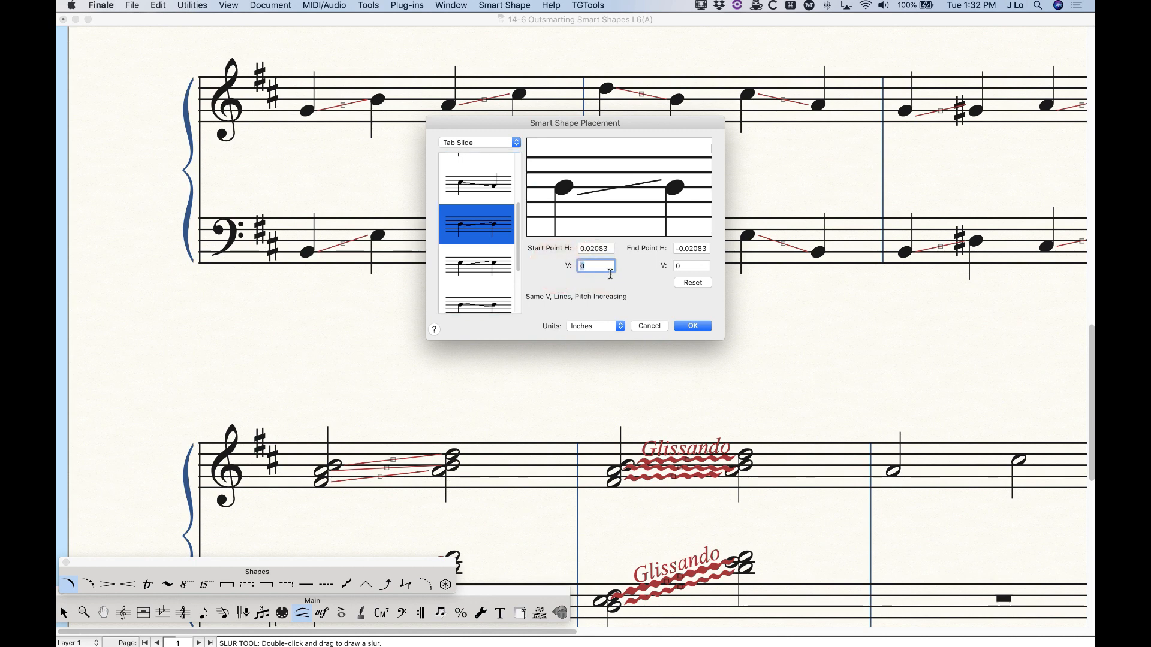
text(-)
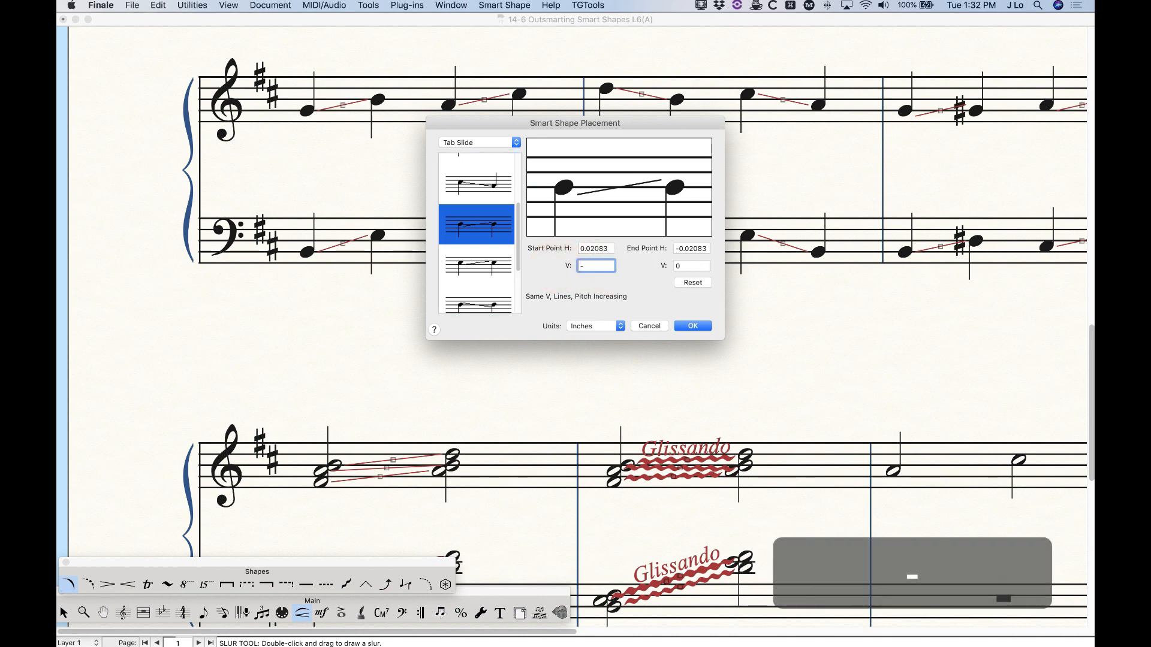
text(.05)
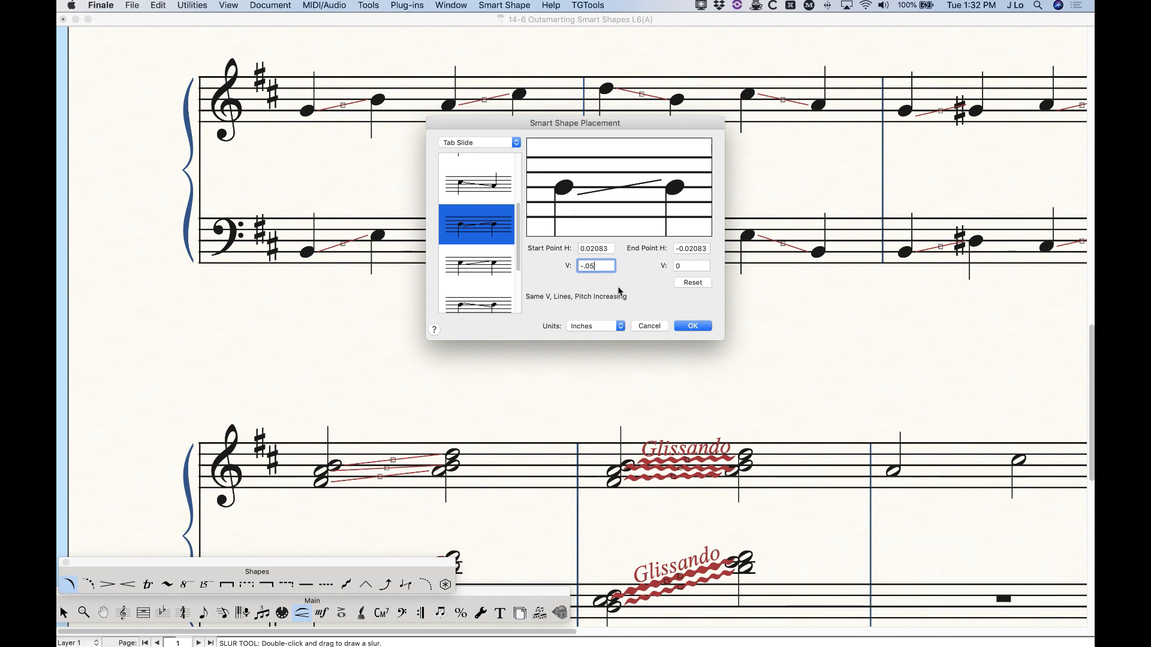
click(605, 247)
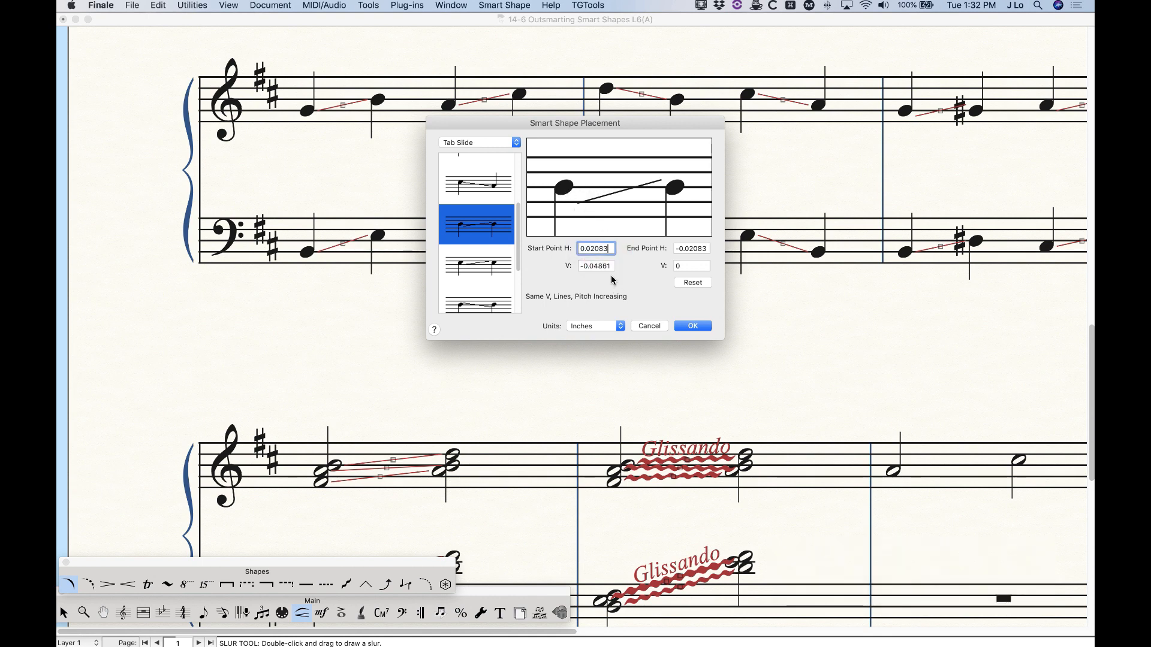
Set the end point V of the Same V, Lines, Pitch Increasing placement to .05 inches, and reset the placement to its defaults.
click(708, 264)
text(.5)
click(683, 266)
text(05)
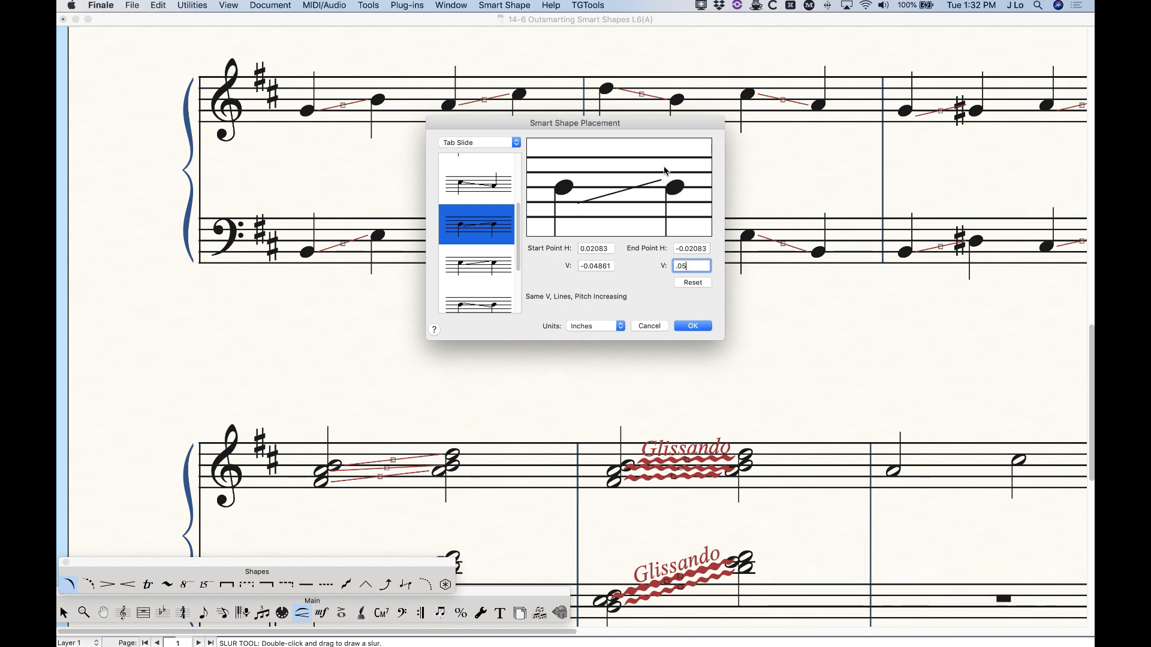
click(695, 248)
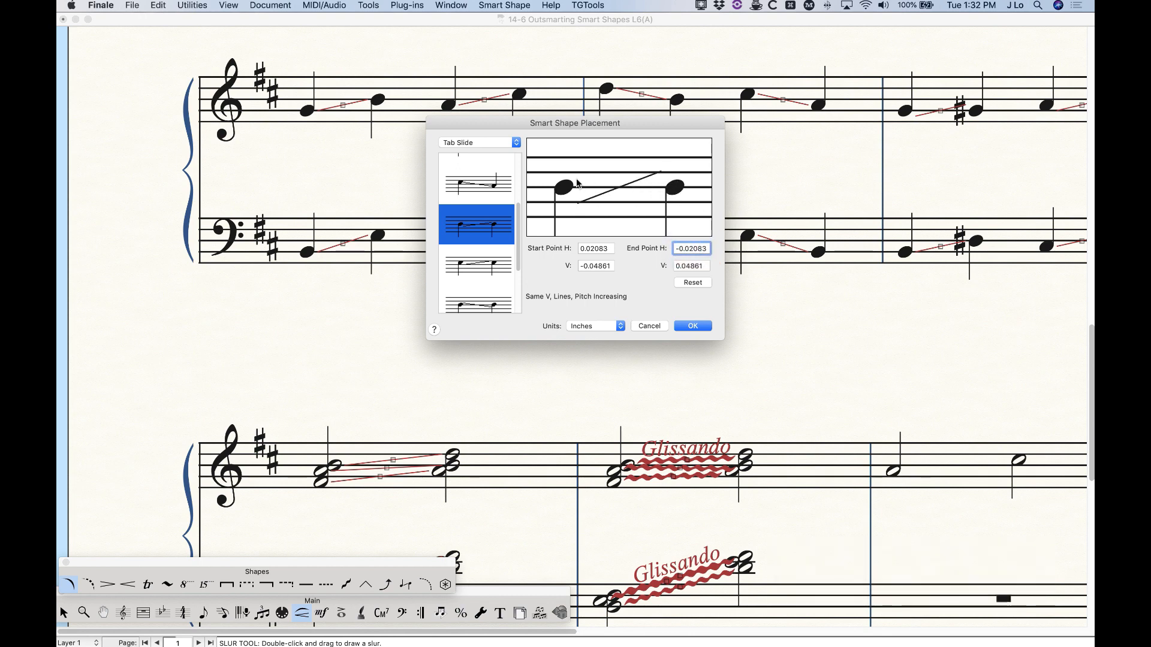
click(693, 282)
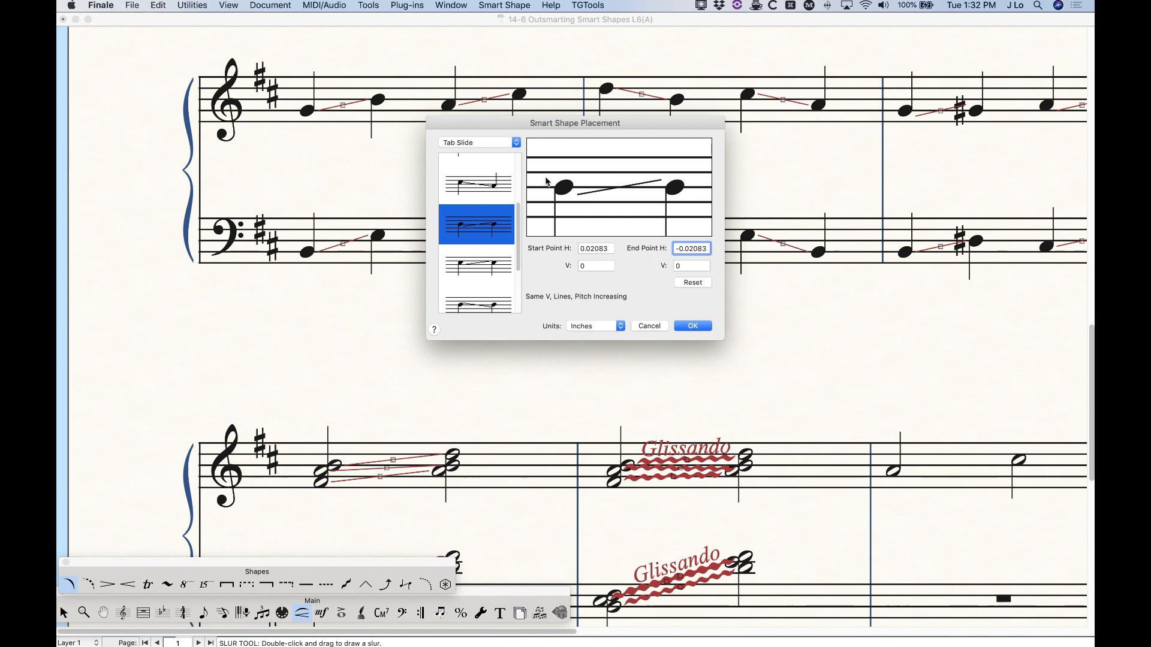
Review the remaining Same V Tab Slide placements through Same V, Pitch Same, and accept the Smart Shape Placement settings.
scroll(492, 252, down, 3)
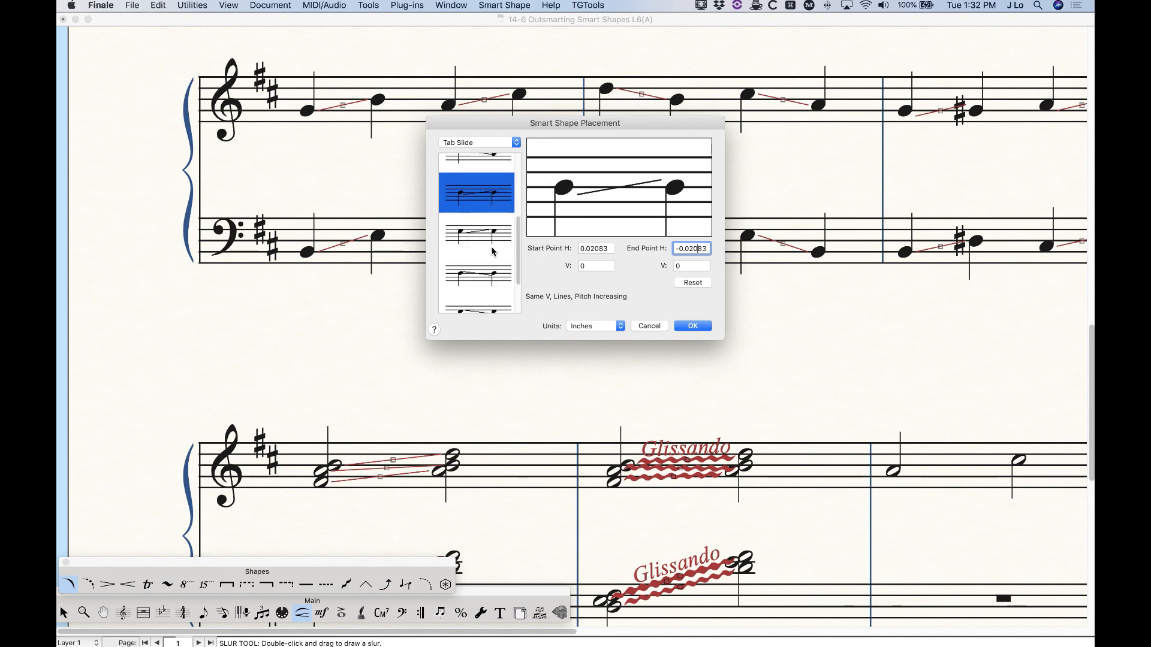
scroll(492, 251, down, 1)
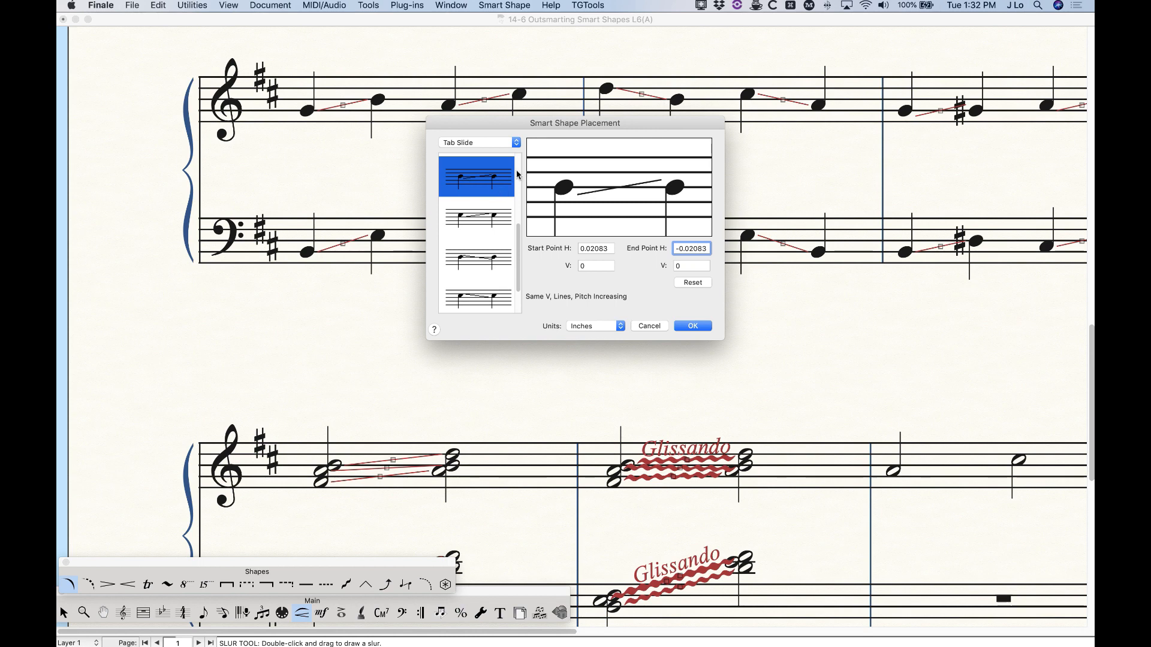
click(481, 220)
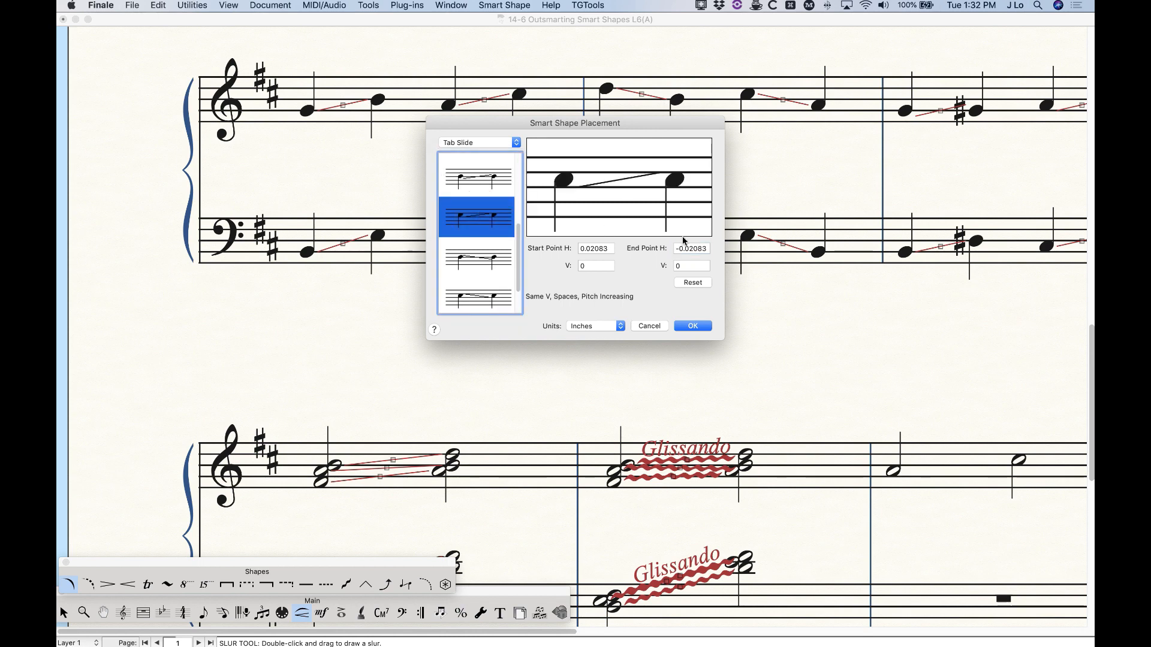
click(489, 277)
click(492, 290)
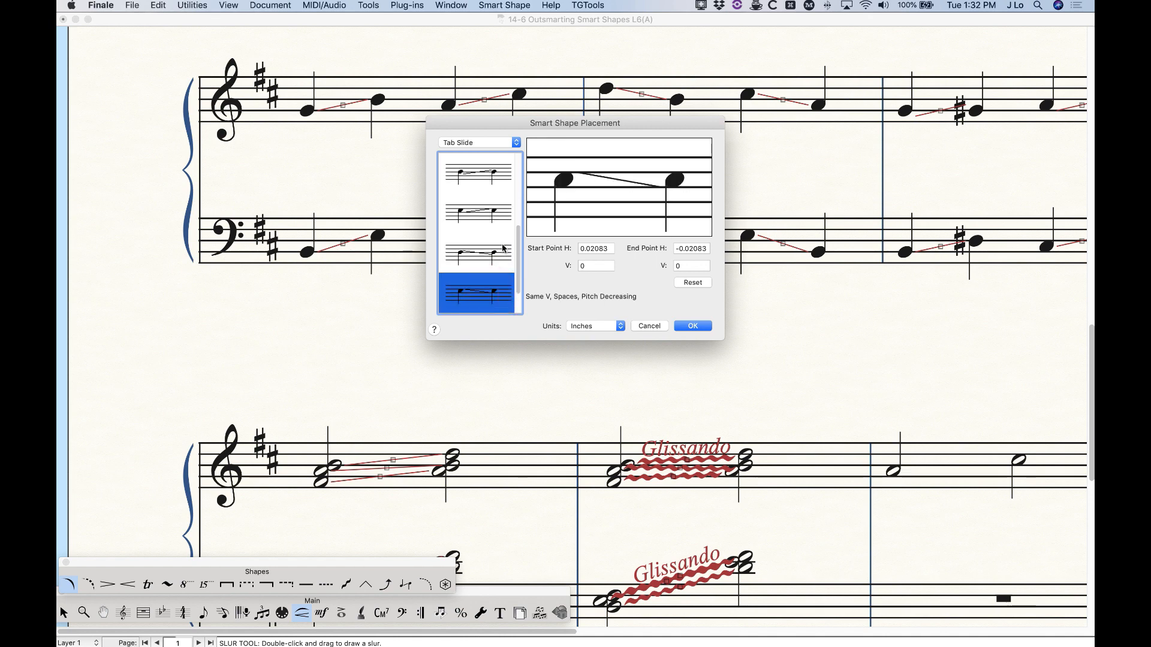
scroll(495, 277, down, 1)
click(480, 293)
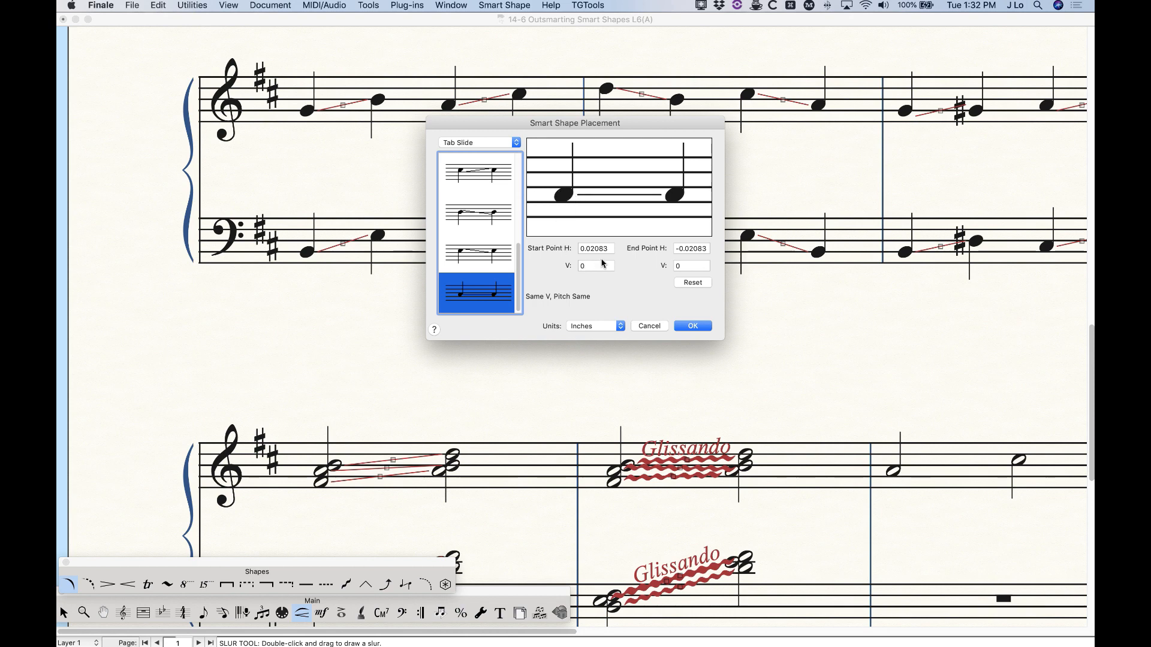
click(590, 266)
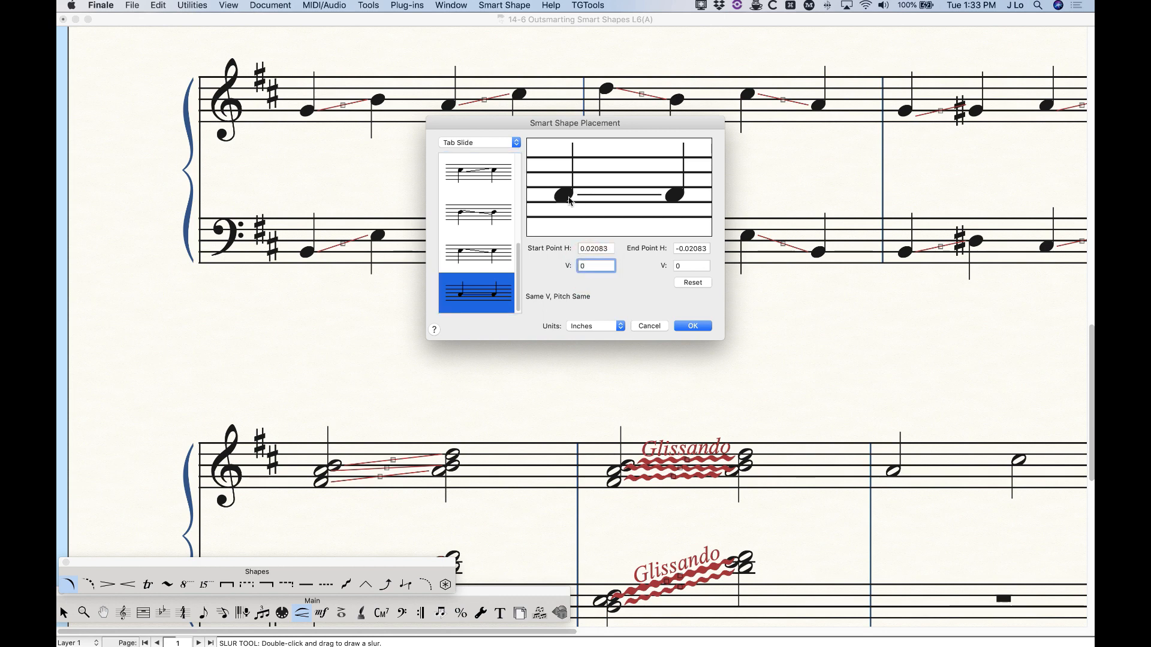
drag(515, 274, 519, 155)
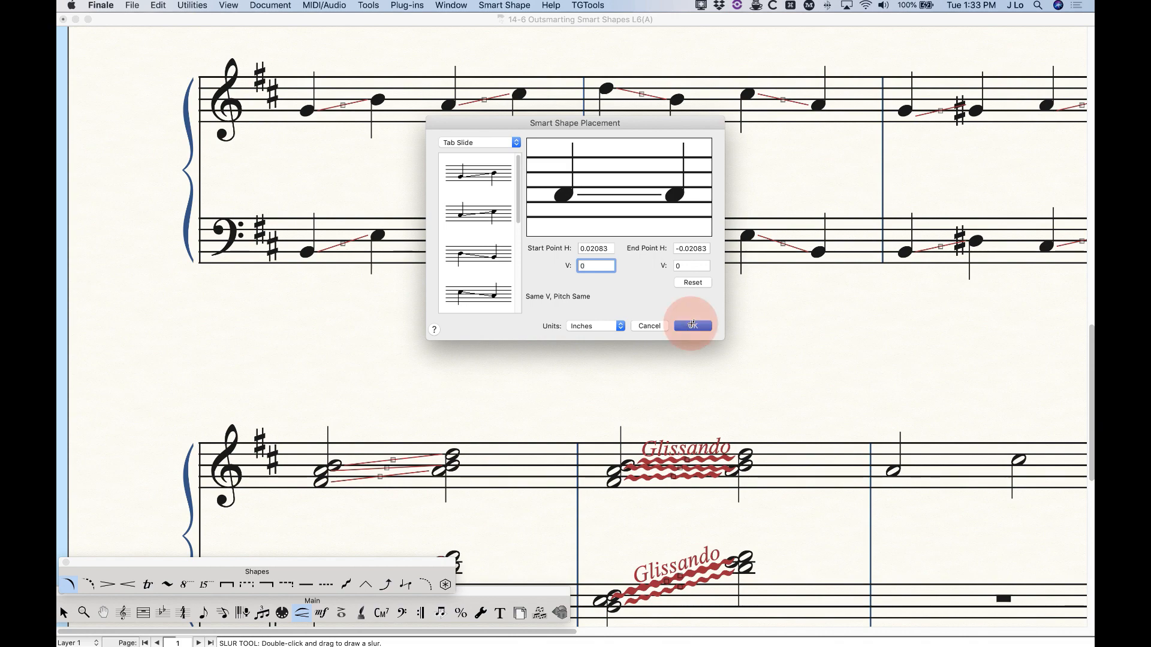
click(693, 327)
Examine the glissandos in the upper system of the score through its last measure.
scroll(654, 382, up, 5)
scroll(654, 382, up, 4)
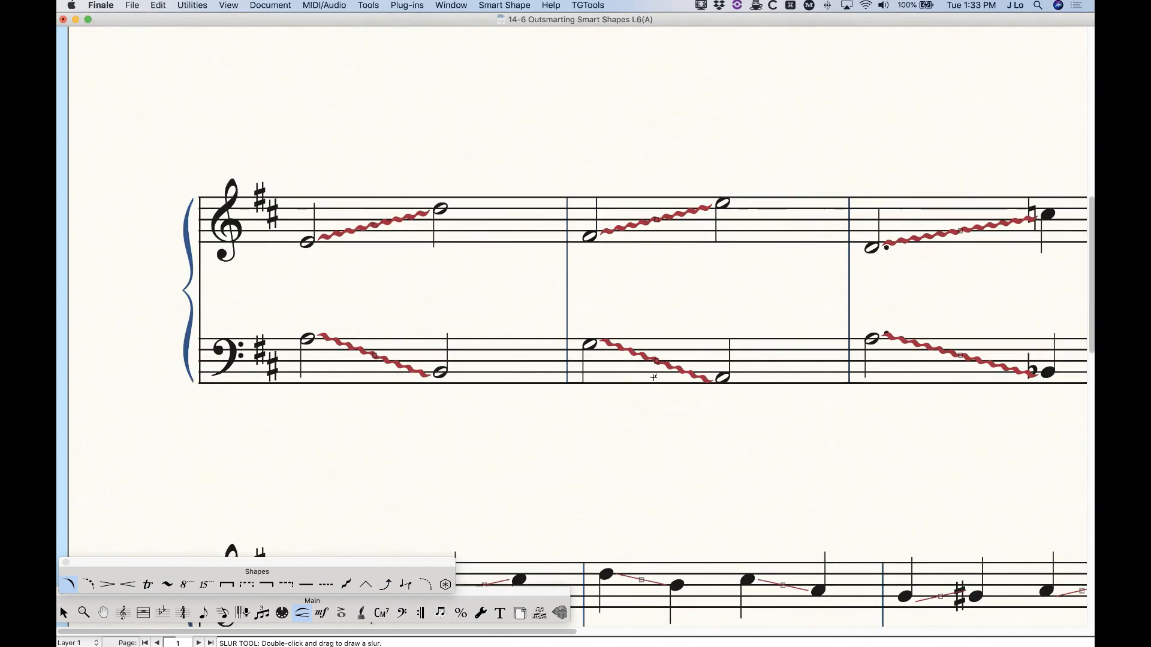
scroll(654, 380, right, 5)
scroll(652, 377, right, 5)
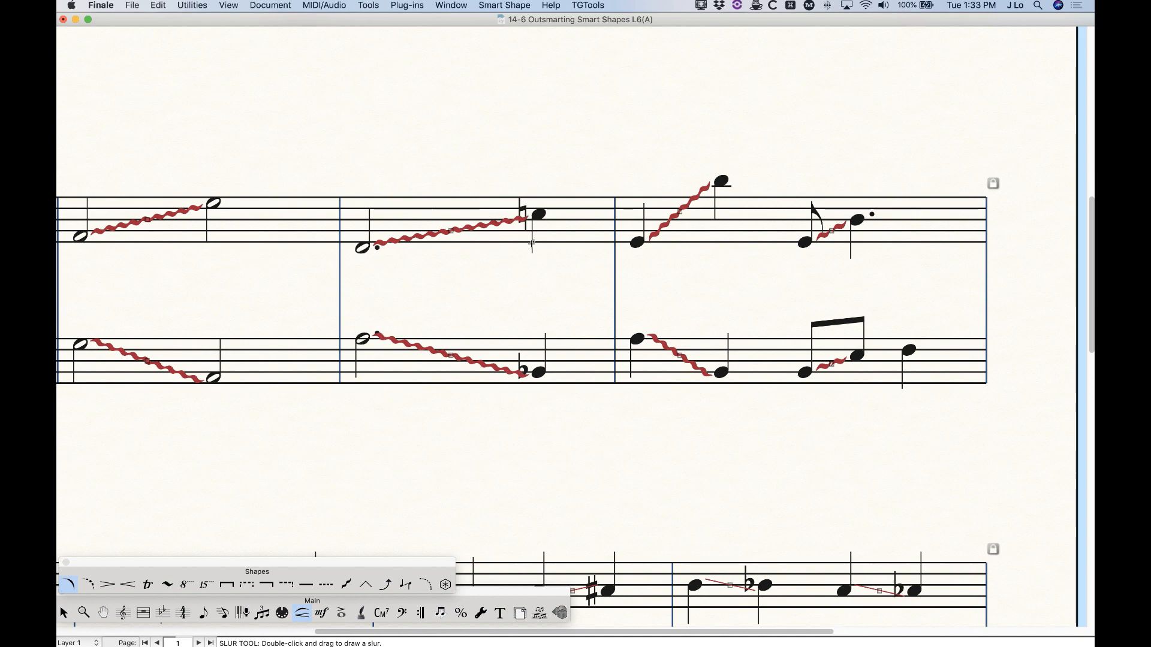
Check the Smart Shape Placement settings and close them without making changes.
scroll(478, 312, up, 5)
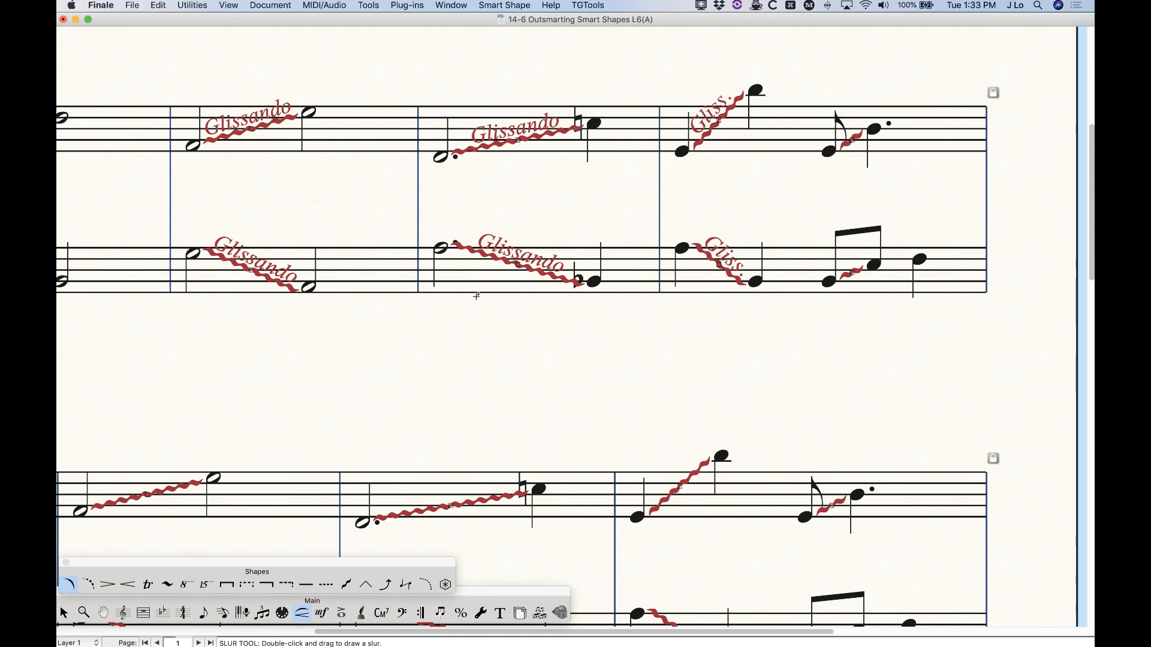
scroll(443, 151, down, 1)
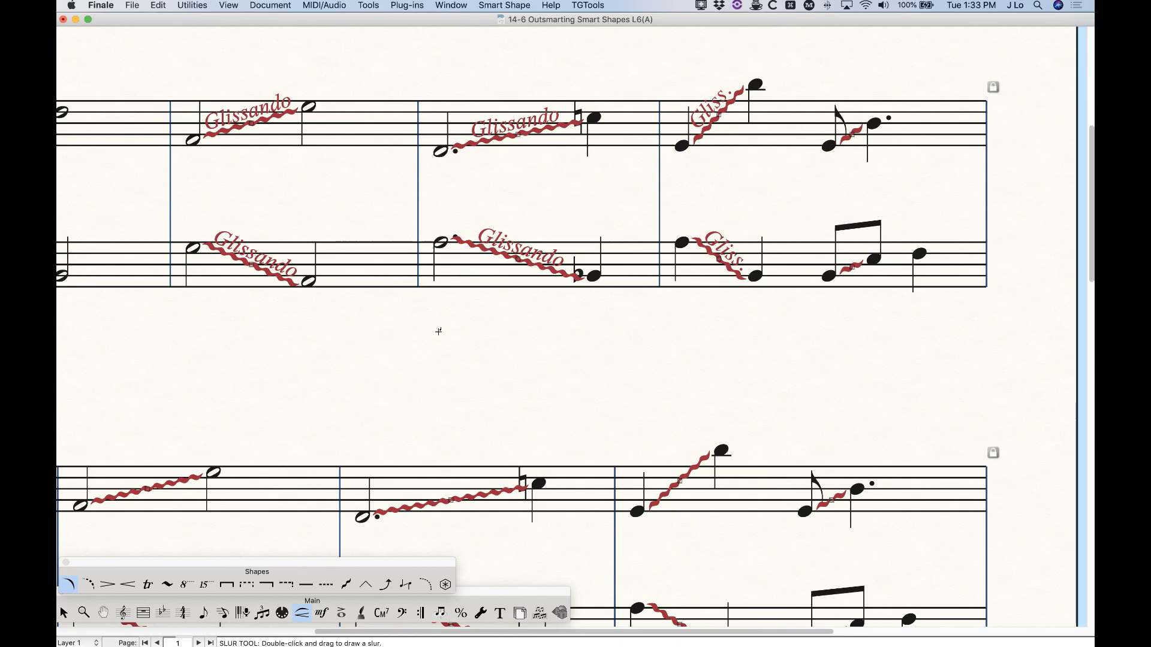
scroll(492, 210, up, 3)
click(497, 5)
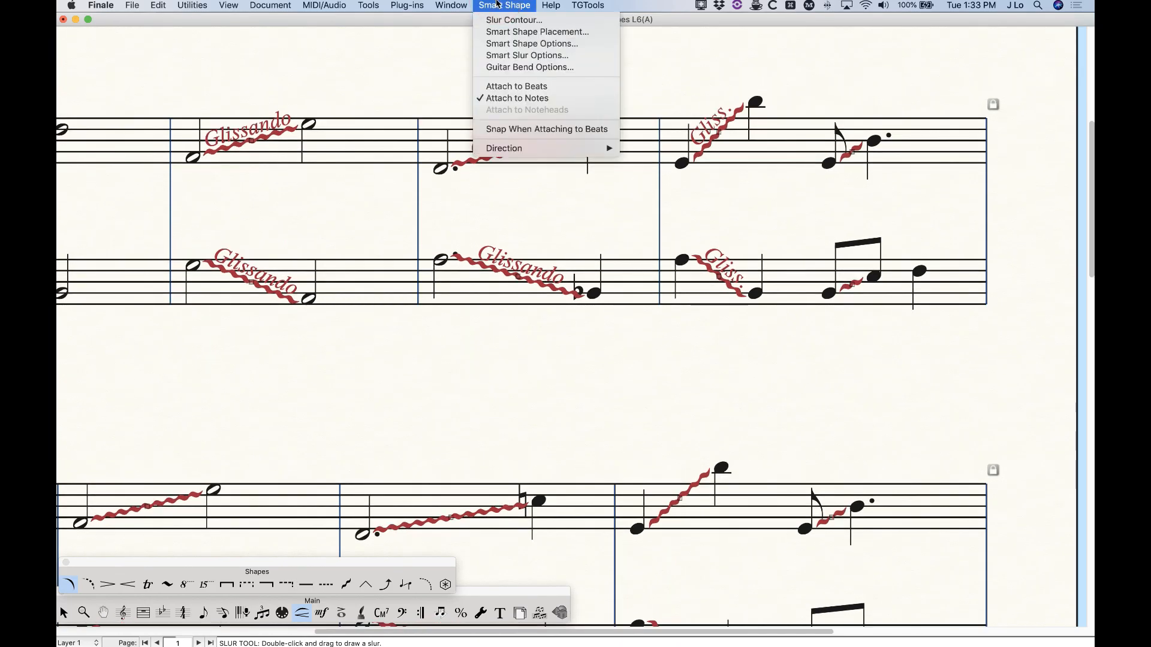
click(516, 32)
click(650, 326)
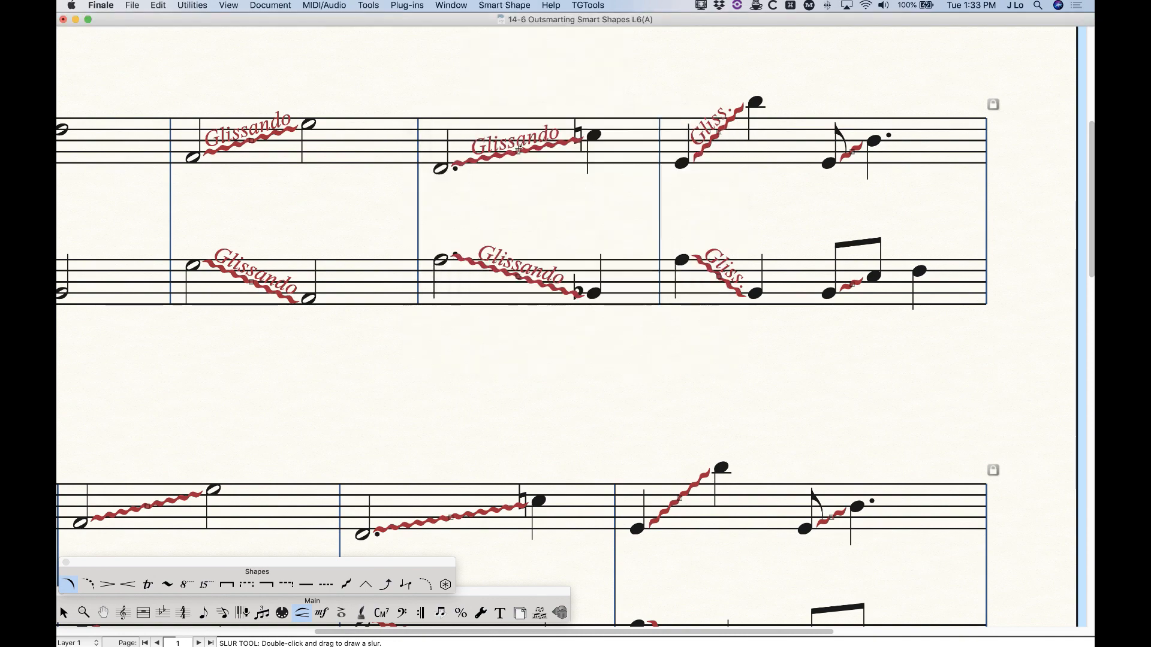
Shorten the treble glissando in the first system's third measure so it starts past the augmentation dot and ends before the natural sign.
click(517, 152)
click(516, 153)
drag(583, 140, 568, 139)
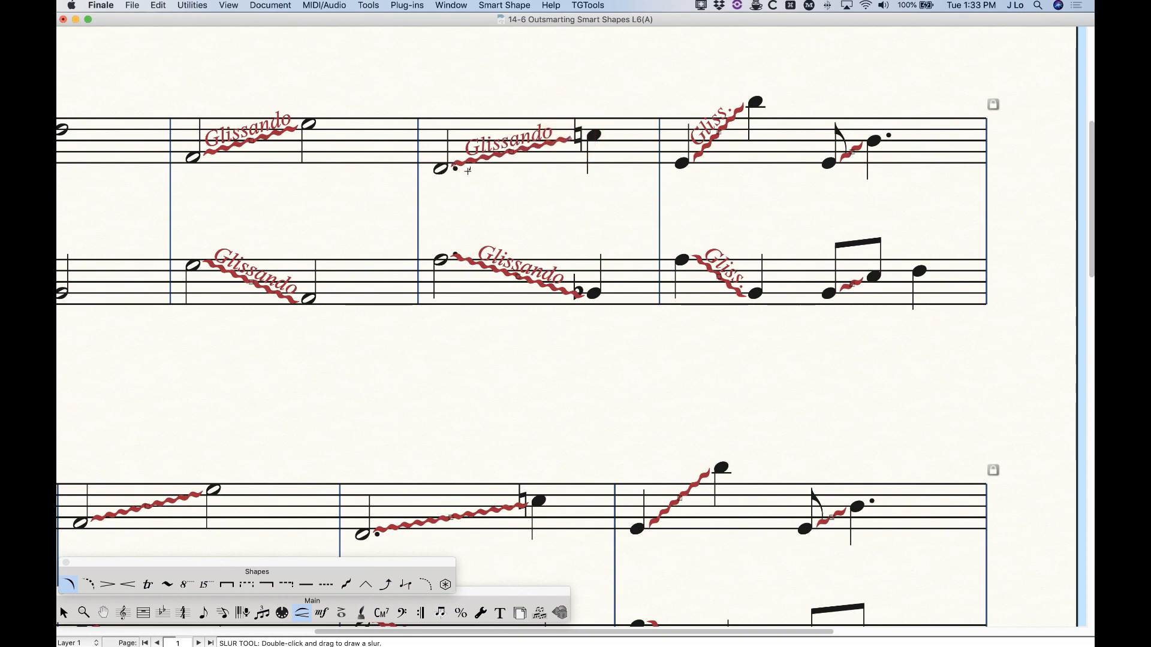
drag(450, 167, 465, 166)
Adjust the bass glissando in the same measure so it starts past the dot and ends before the flat sign.
click(514, 277)
drag(453, 258, 465, 255)
drag(579, 297, 570, 299)
Shorten the ends of both bass-staff tab slides in the third system's third measure so they stop before the sharp signs.
scroll(504, 305, down, 10)
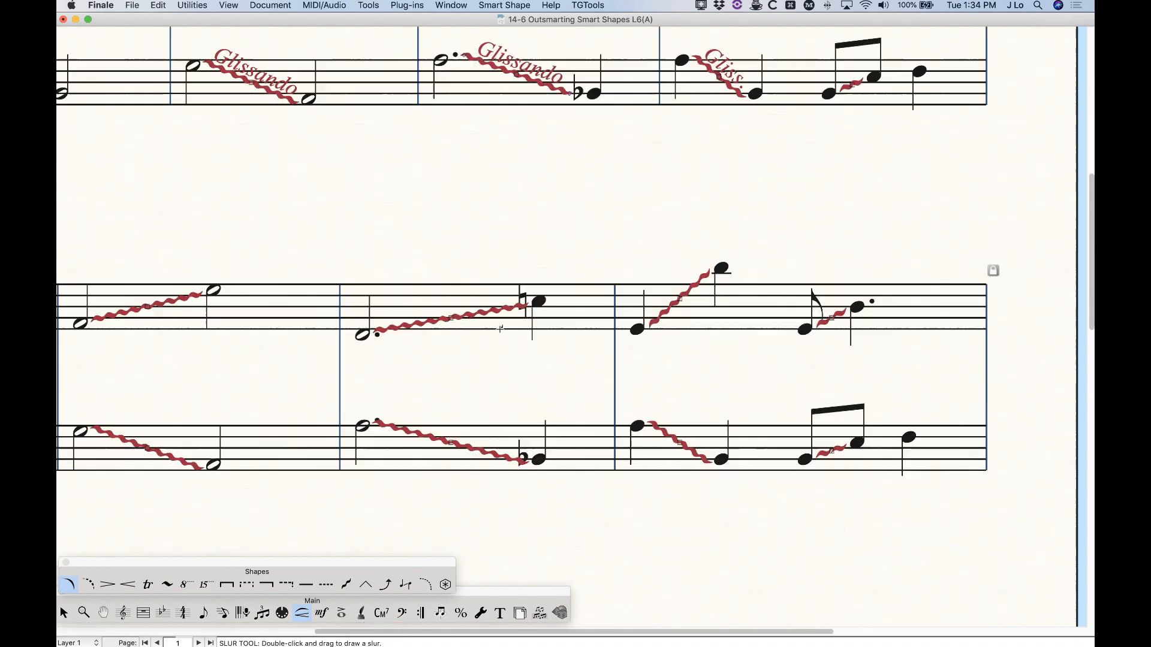
scroll(510, 312, left, 5)
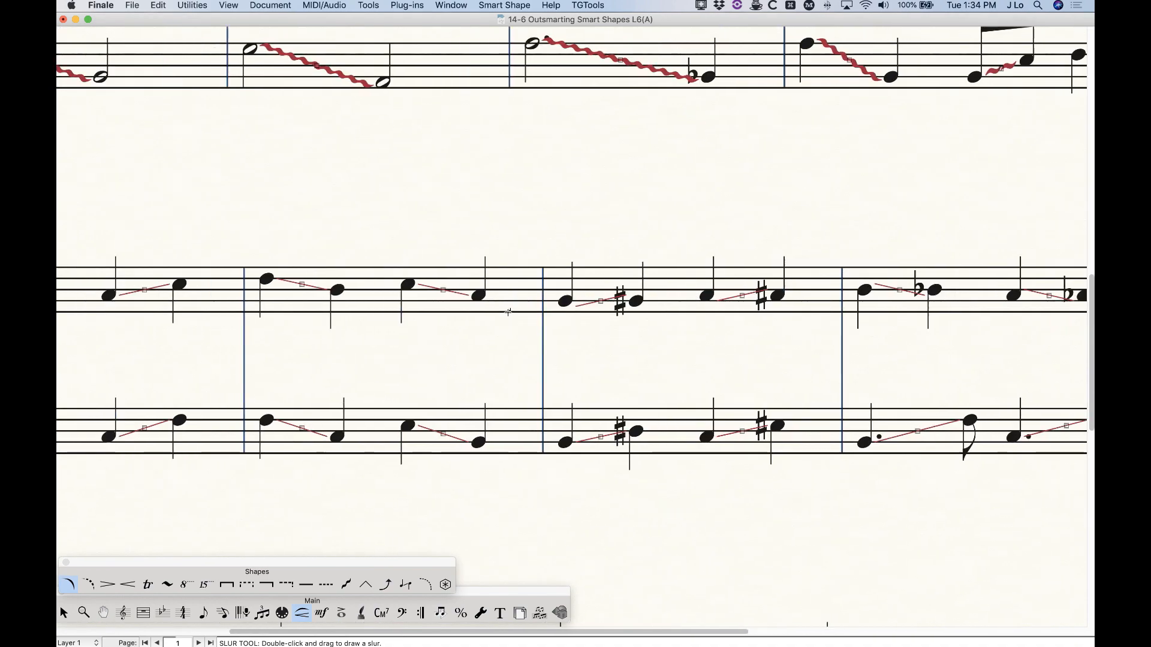
scroll(539, 419, right, 2)
scroll(552, 480, down, 1)
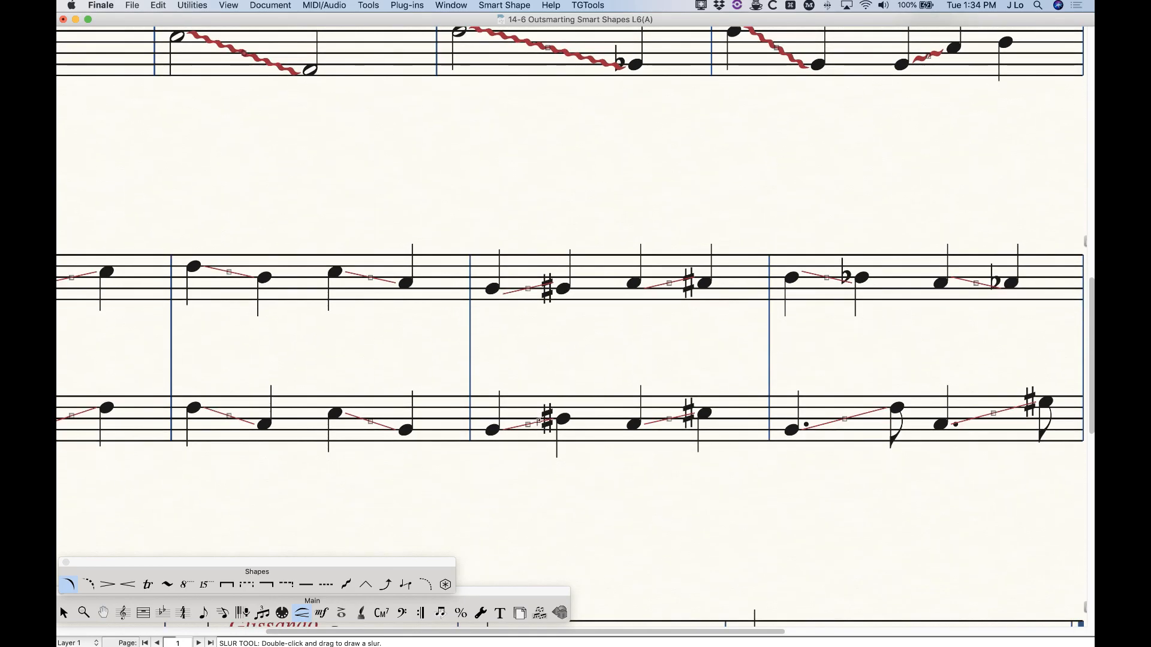
click(545, 428)
drag(554, 422, 541, 422)
click(667, 417)
drag(693, 413, 675, 413)
Move the start of the first bass-staff tab slide in the third system's fourth measure past the augmentation dot.
click(817, 415)
drag(806, 427, 812, 425)
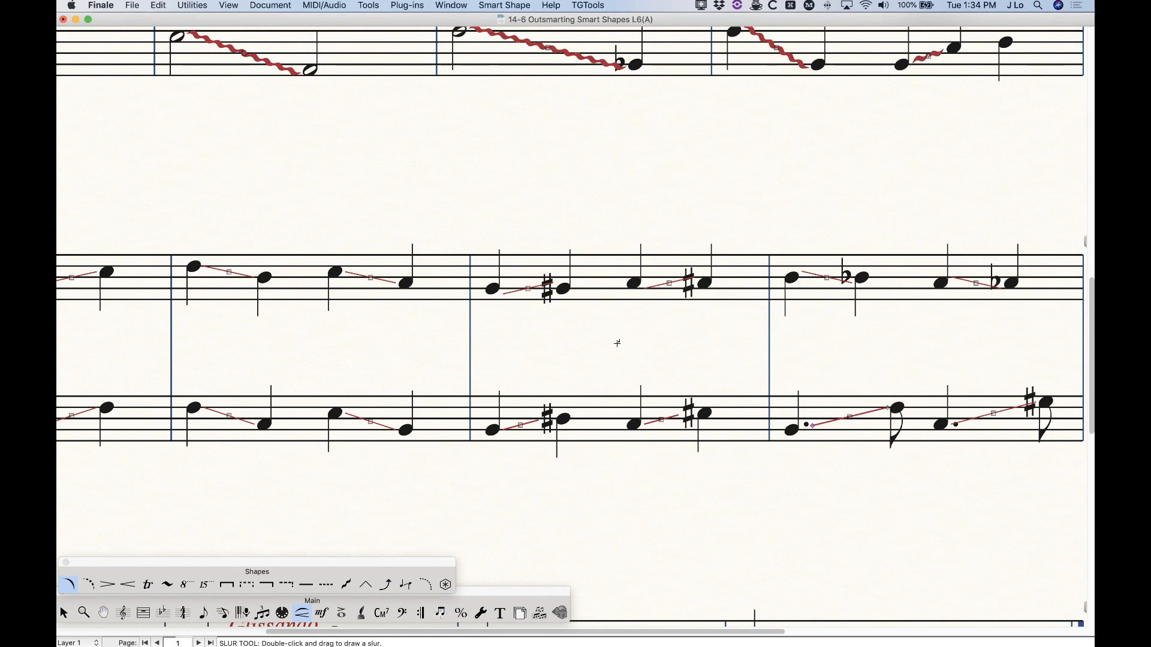
scroll(637, 354, right, 3)
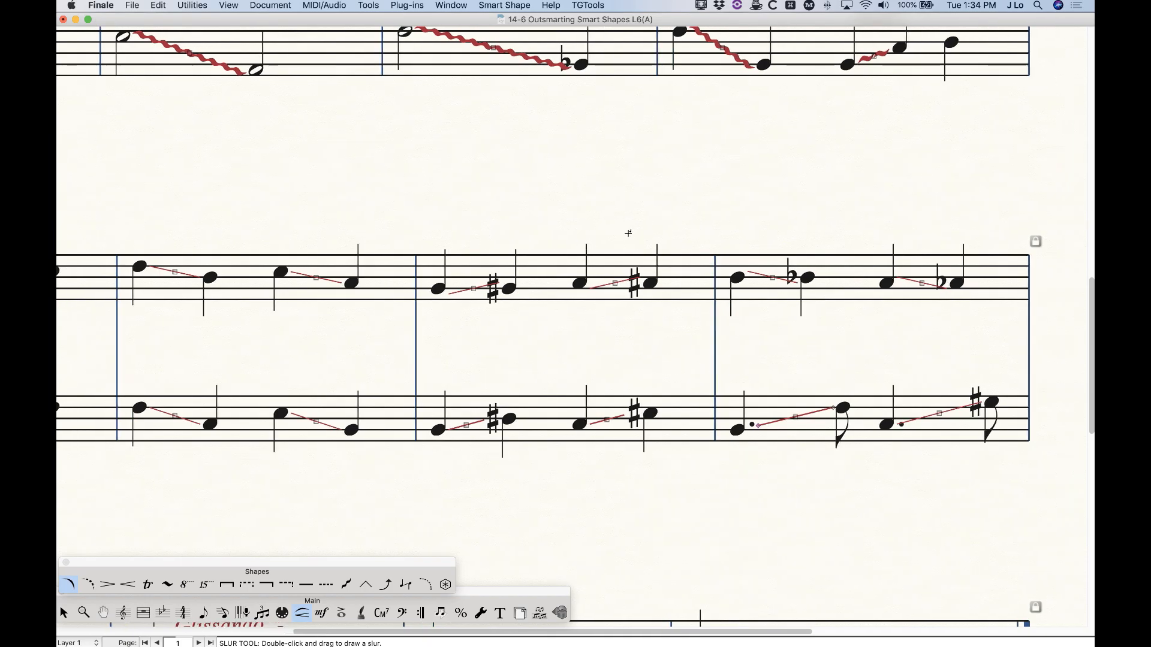
scroll(731, 312, up, 1)
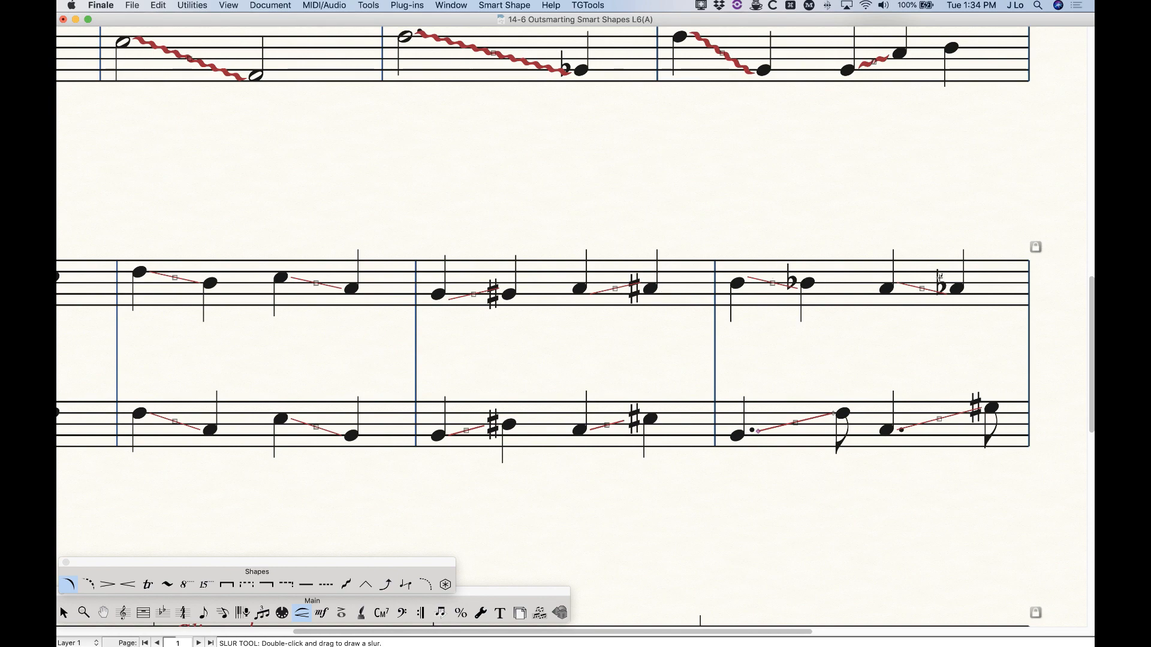
Review the Same V Tab Slide placements in the Smart Shape Placement settings.
click(519, 3)
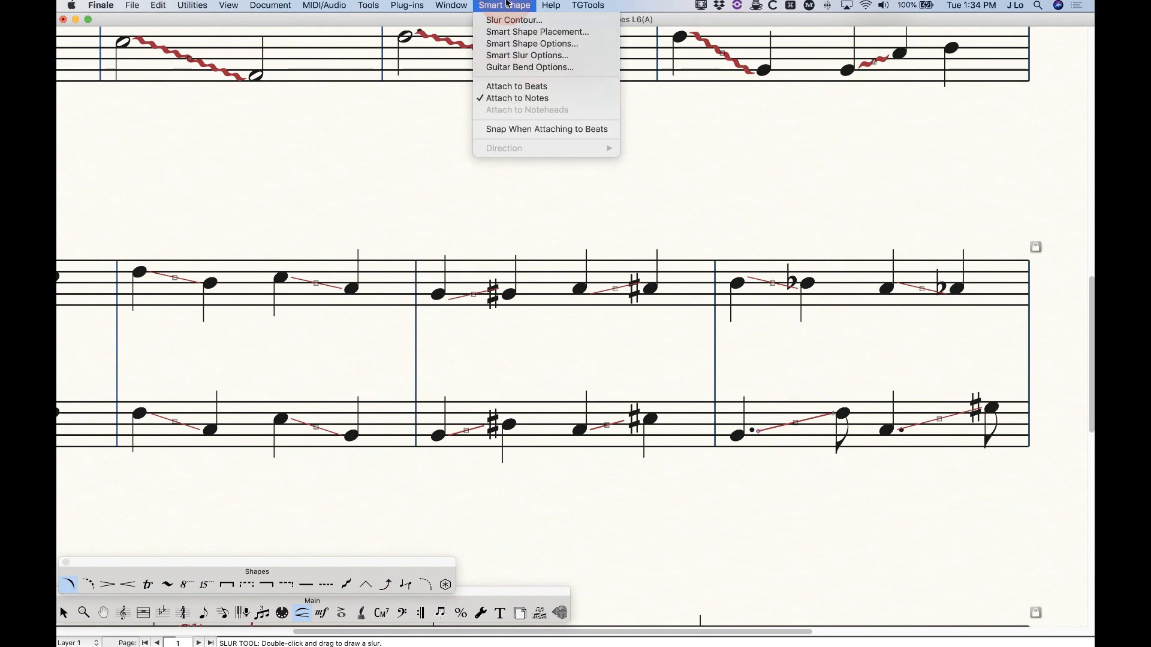
click(519, 31)
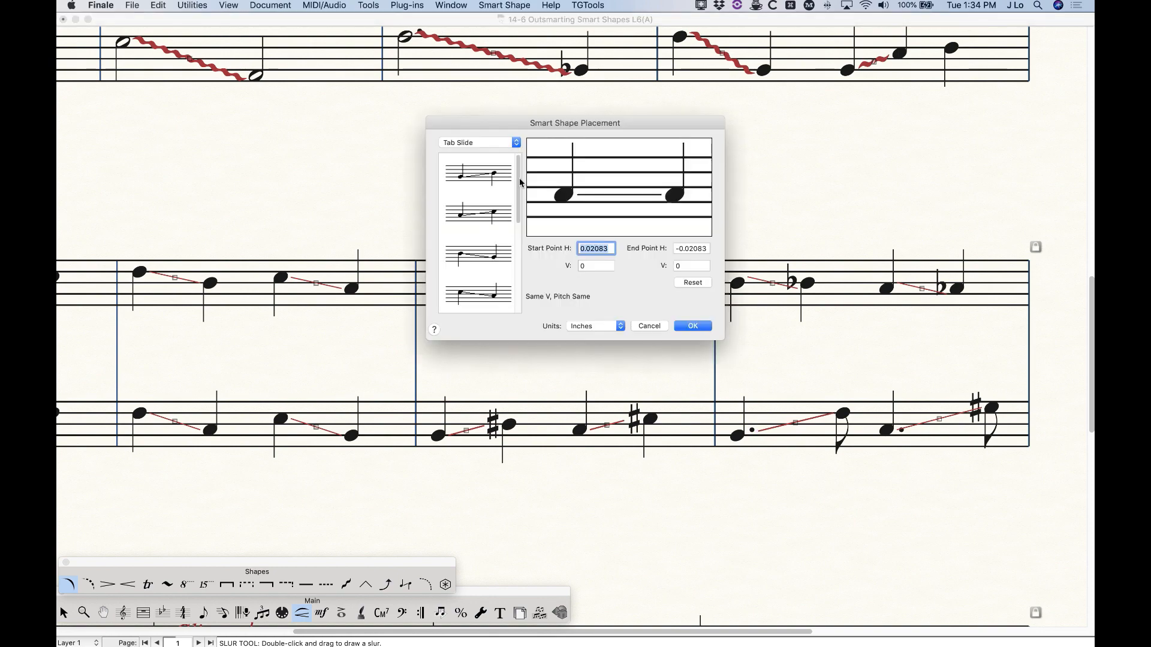
drag(519, 180, 519, 268)
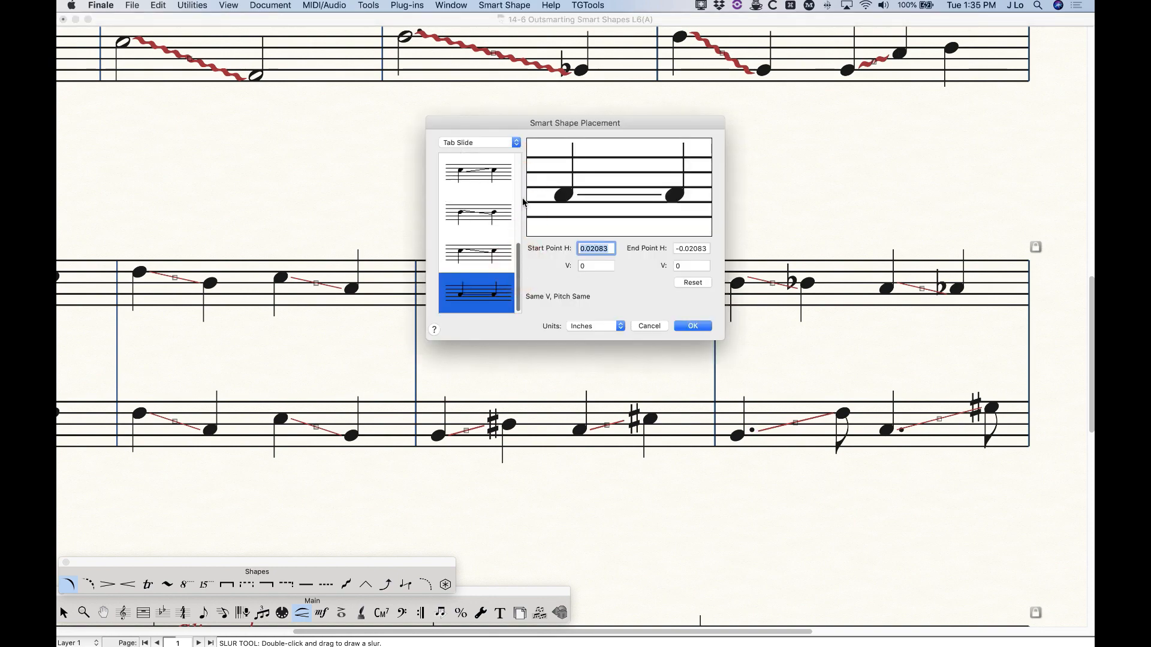
click(494, 249)
click(489, 211)
click(485, 182)
scroll(486, 178, up, 2)
Set the end point H to -0.14 inches for both Same V, Pitch Increasing Tab Slide placements, Lines and Spaces.
click(488, 161)
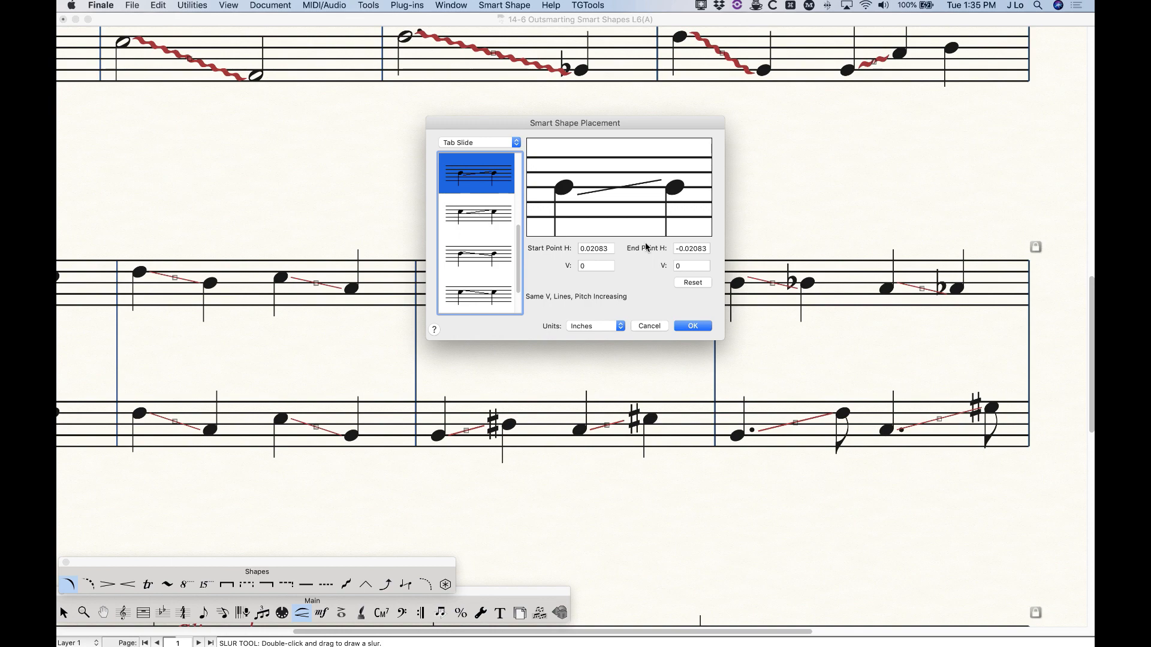
click(688, 248)
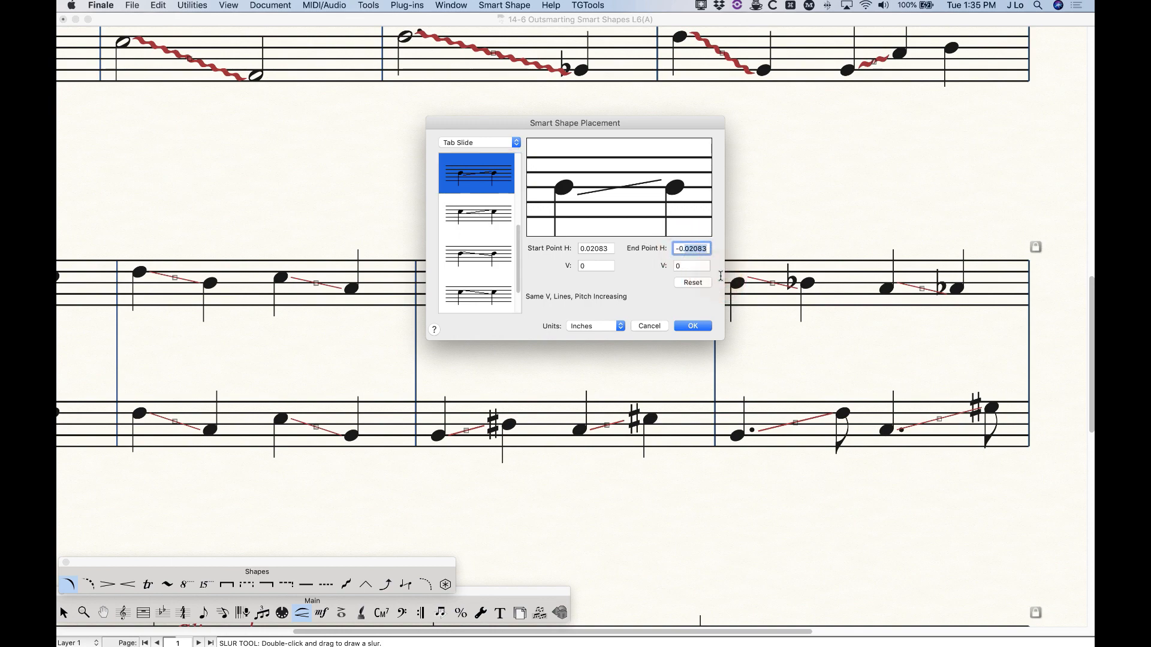
text(14)
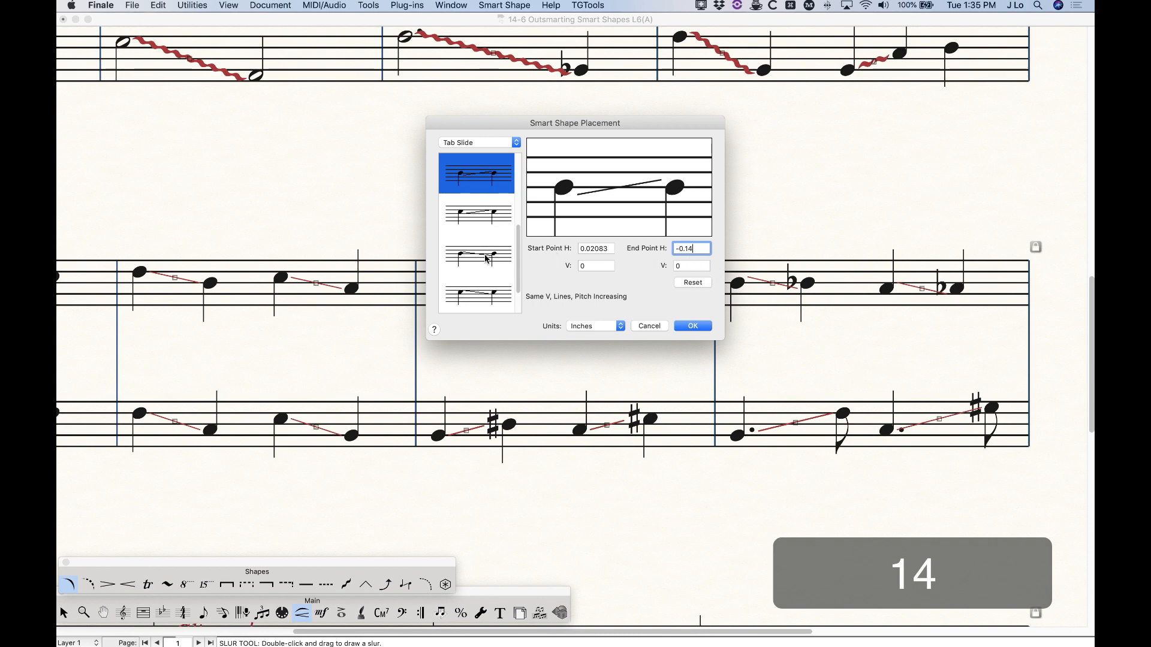
click(473, 218)
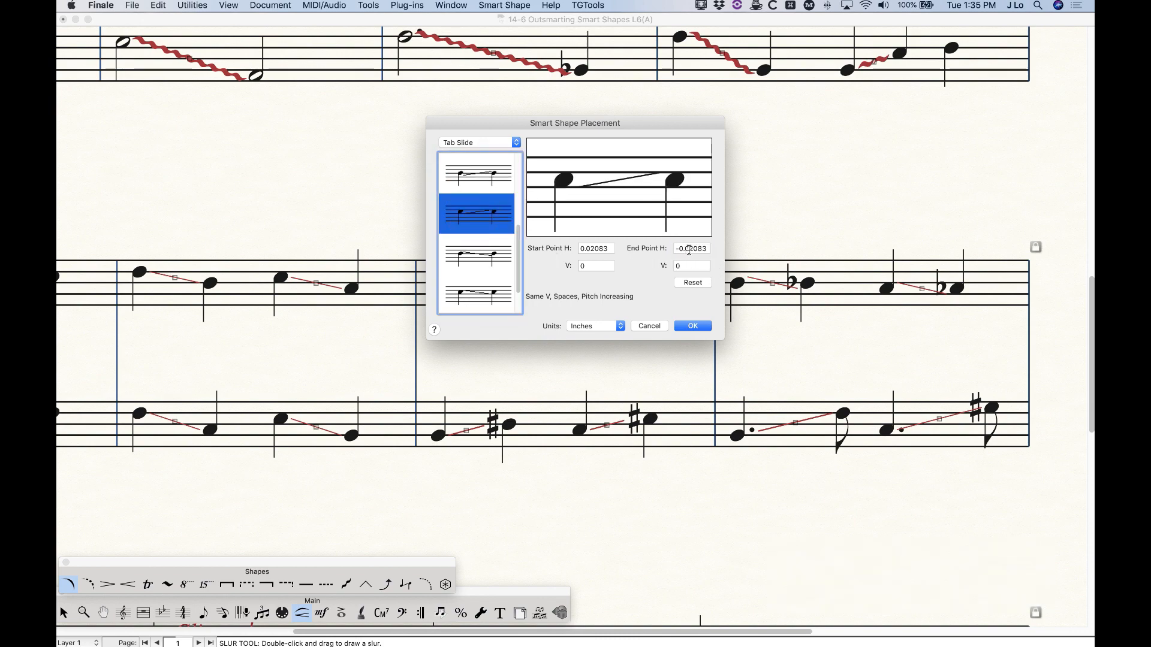
double_click(687, 248)
text(14)
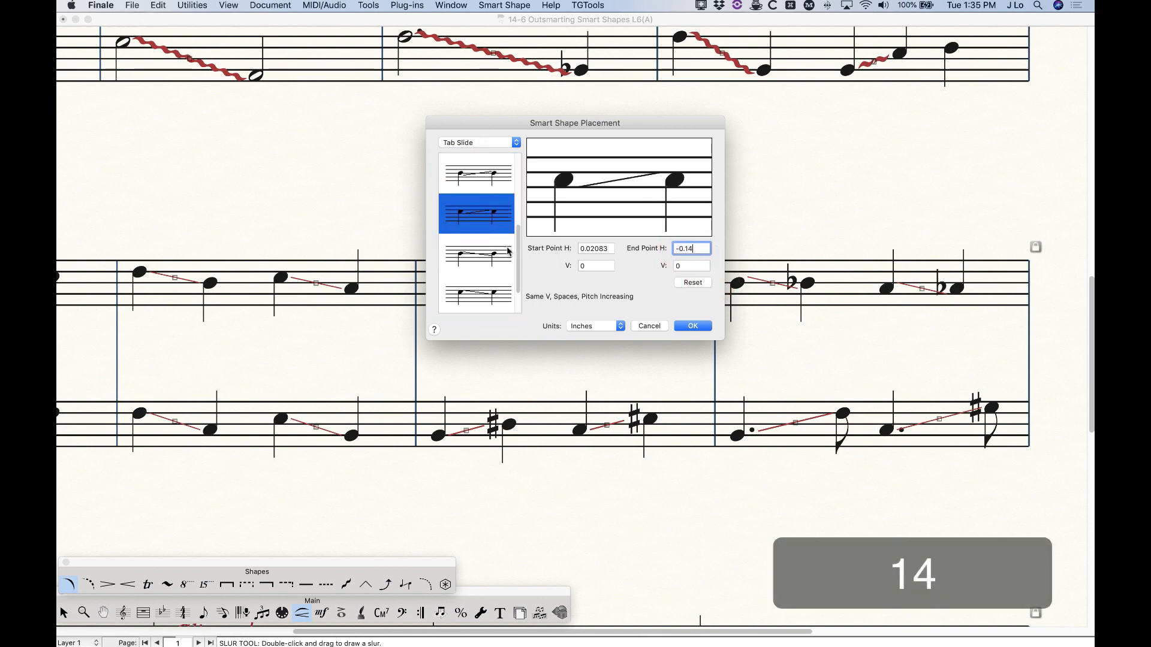
Set the end point H to -0.14 inches for both Same V, Pitch Decreasing placements, Lines and Spaces, and accept the settings.
click(491, 253)
double_click(687, 249)
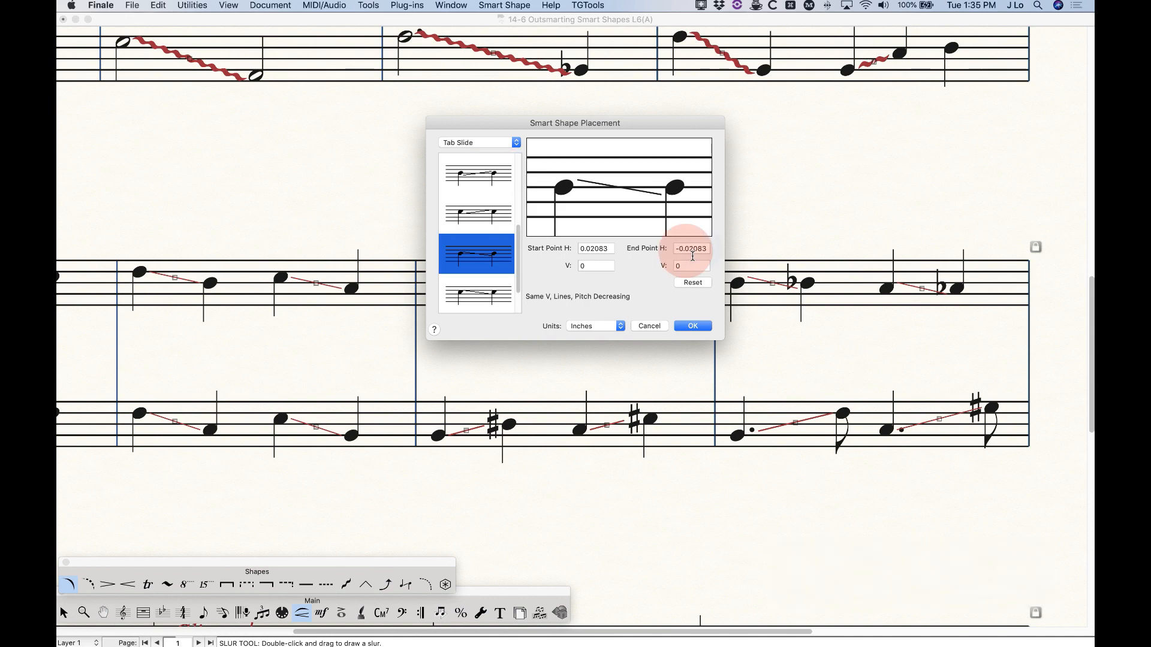
text(14)
click(495, 294)
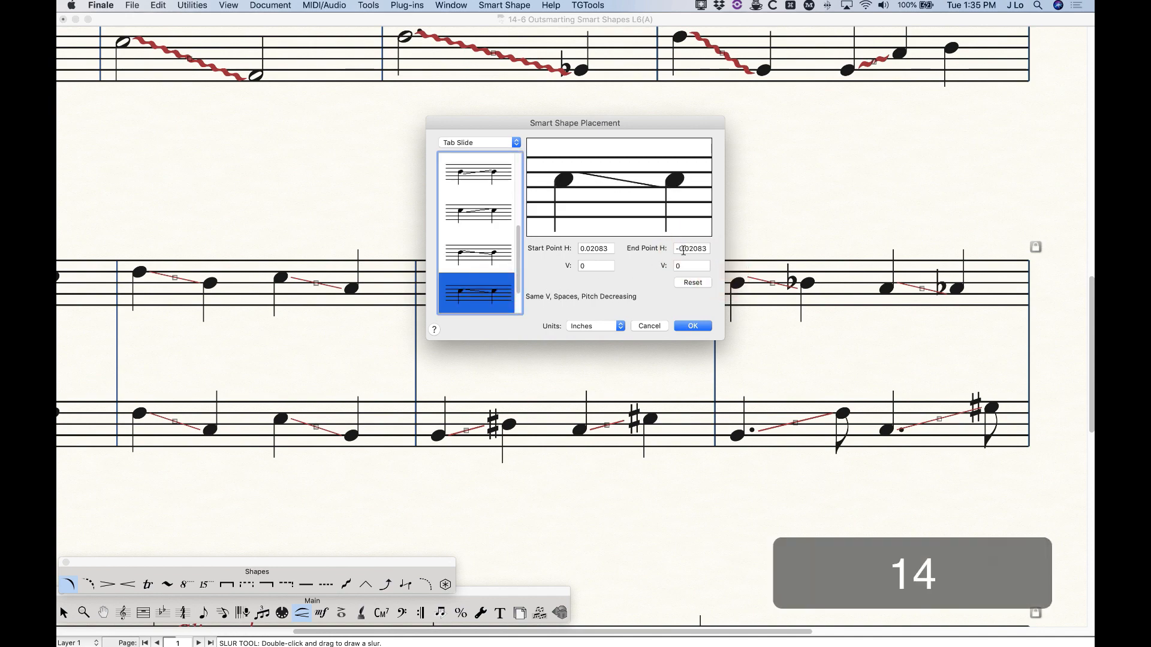
double_click(686, 249)
text(14)
click(692, 326)
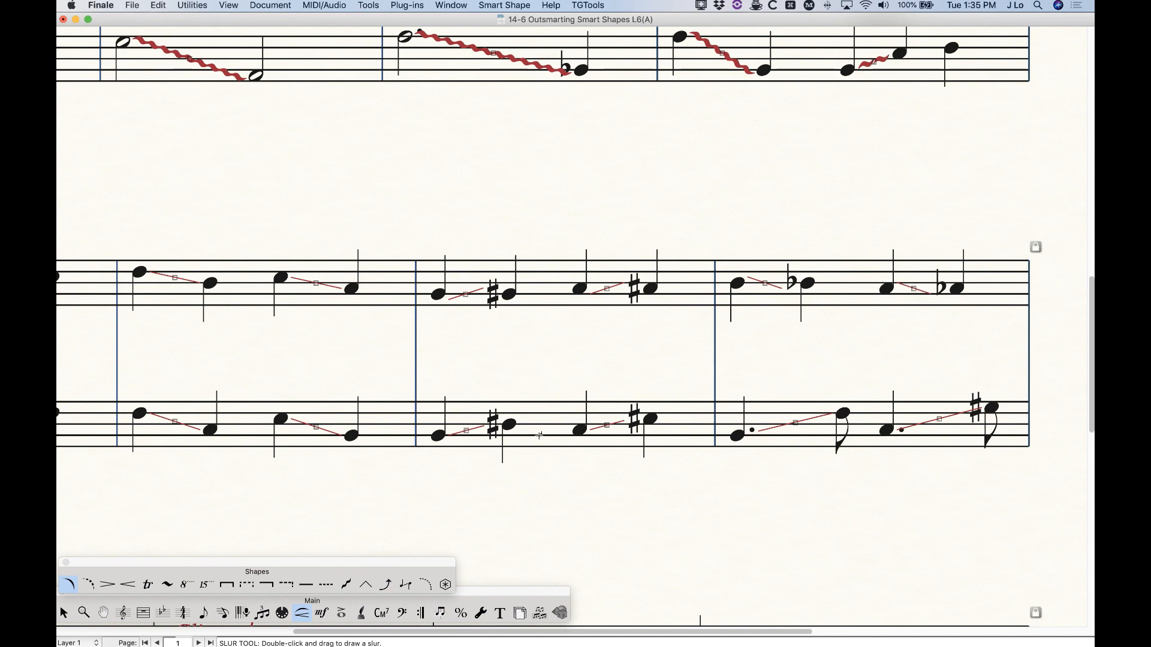
Delete the two bass-staff tab slides in the third system's third measure and redraw them with the Tab Slide tool.
click(465, 430)
key(BackSpace)
click(607, 424)
key(BackSpace)
click(406, 584)
drag(439, 437, 506, 425)
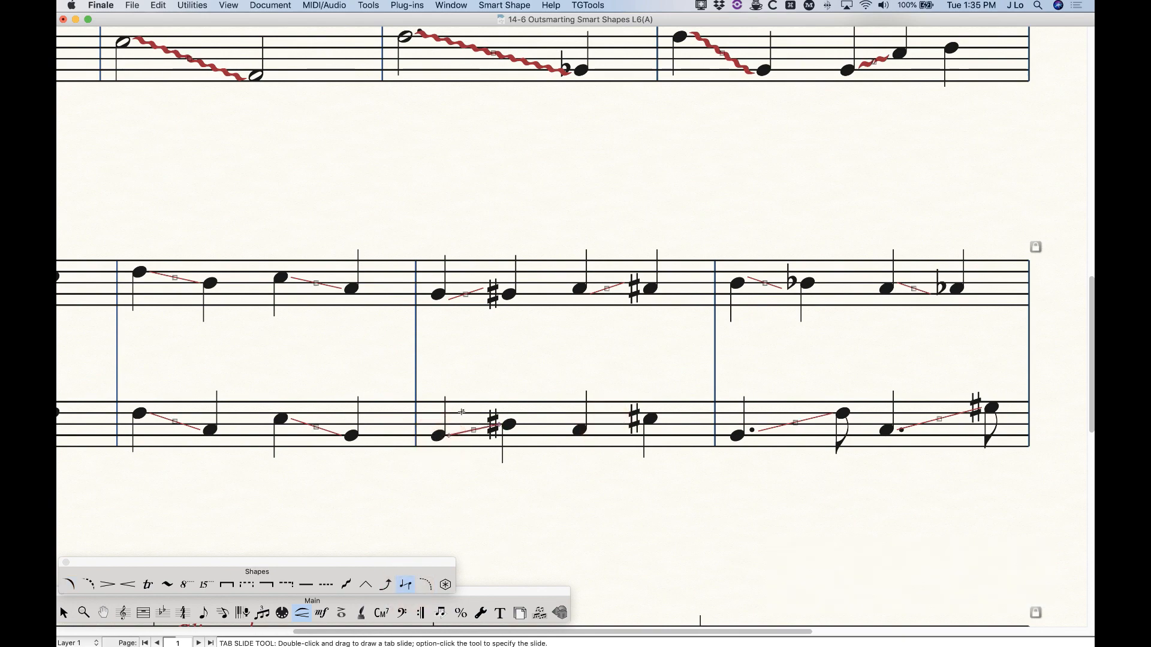
drag(580, 429, 615, 425)
Separate the overlapping bass-staff tab slides between the chords in the last system's first measure by adjusting their position and end points.
scroll(672, 316, left, 5)
scroll(647, 319, left, 4)
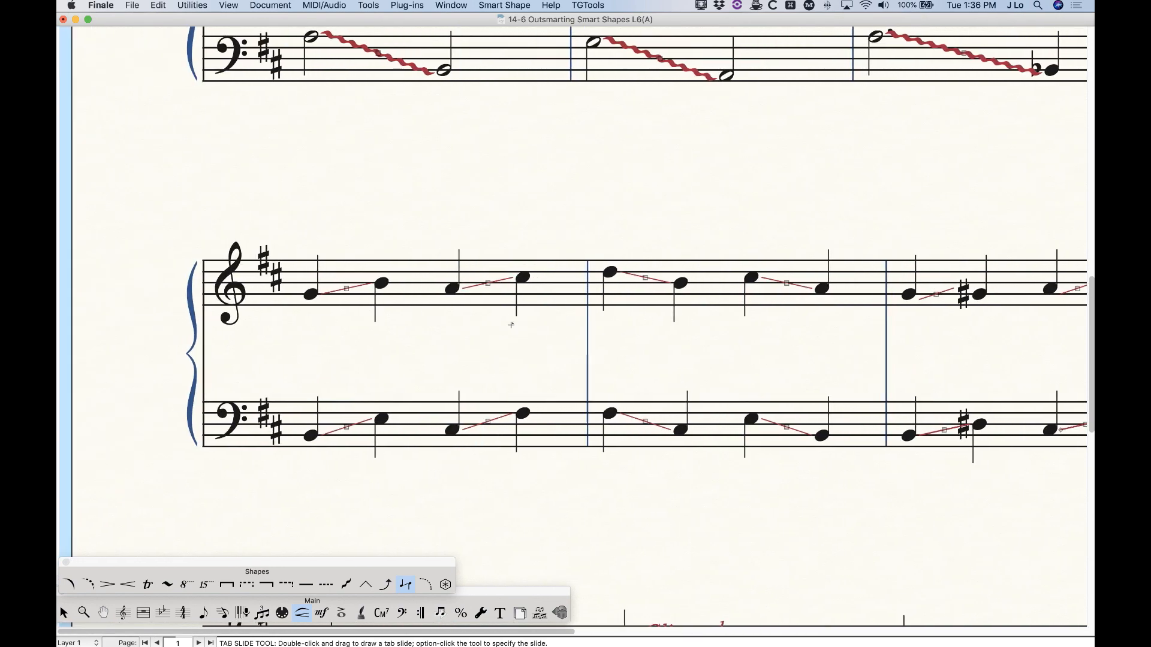
key(super+minus)
key(super+minus)
scroll(549, 338, down, 5)
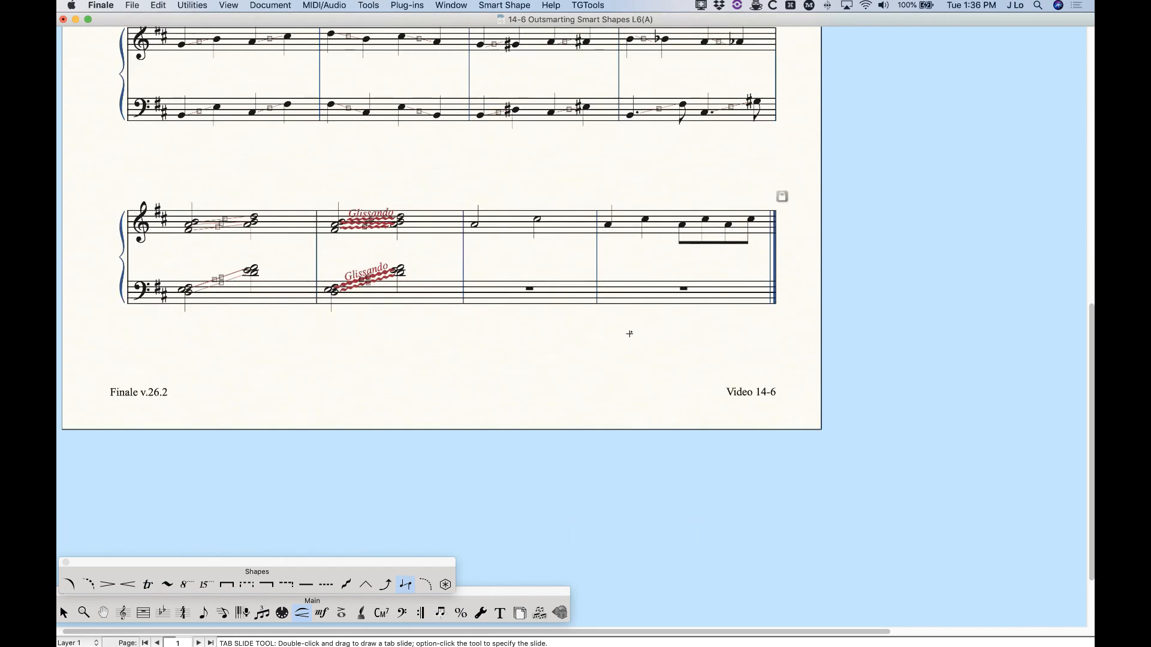
scroll(527, 319, left, 1)
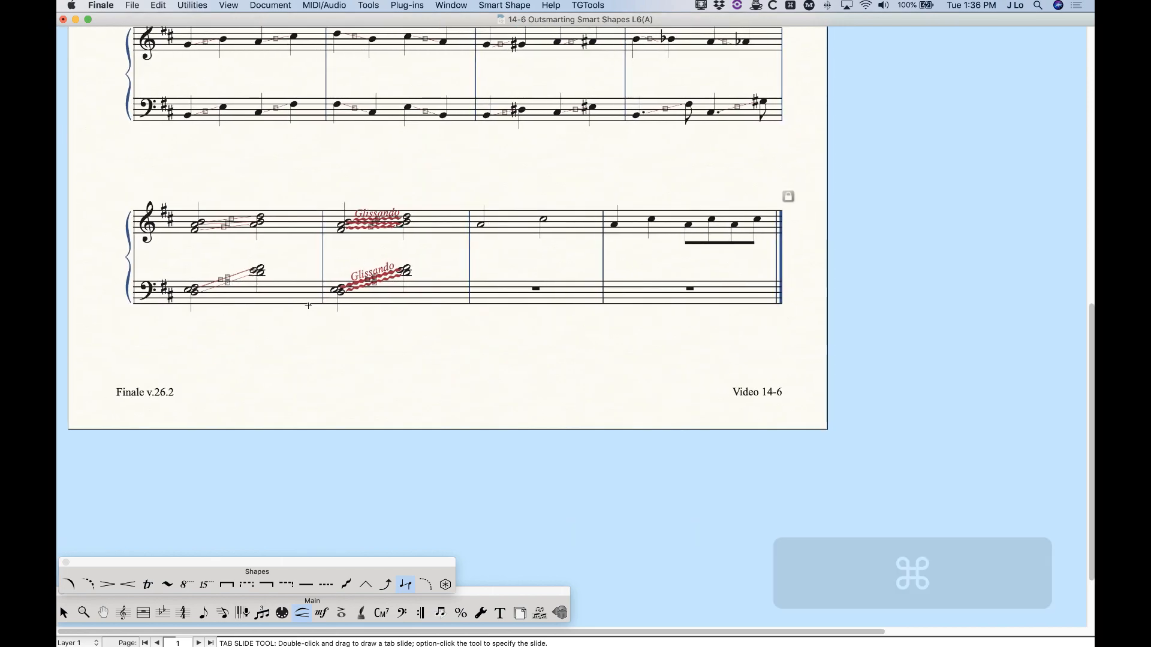
key(super+equal)
key(super+equal)
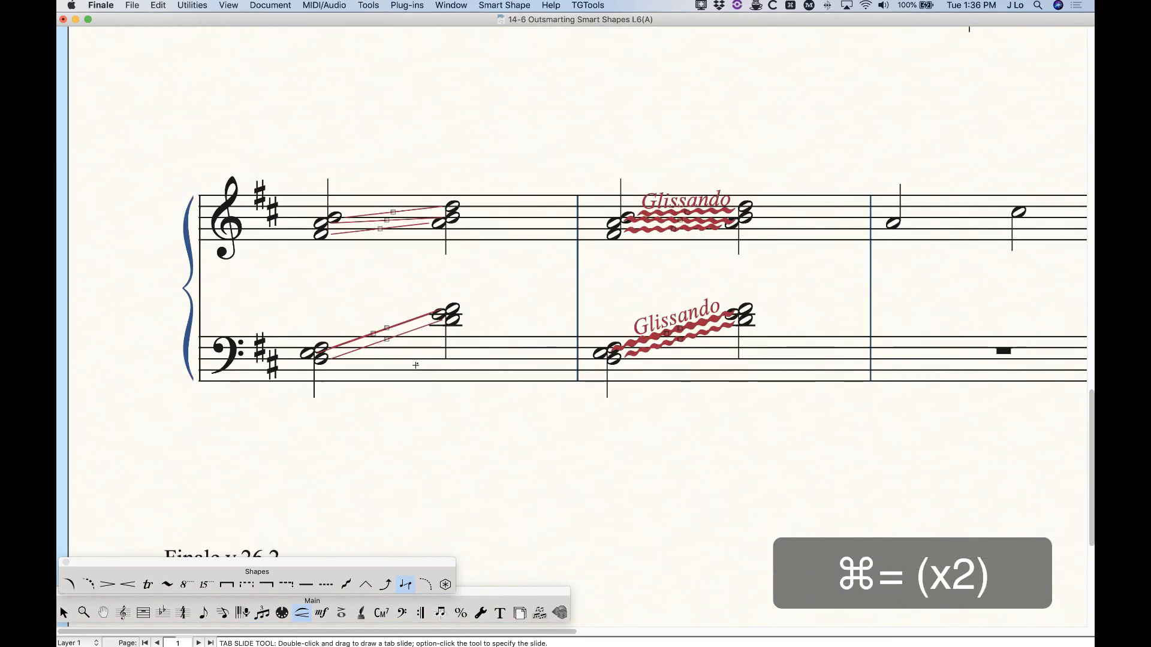
scroll(416, 365, down, 1)
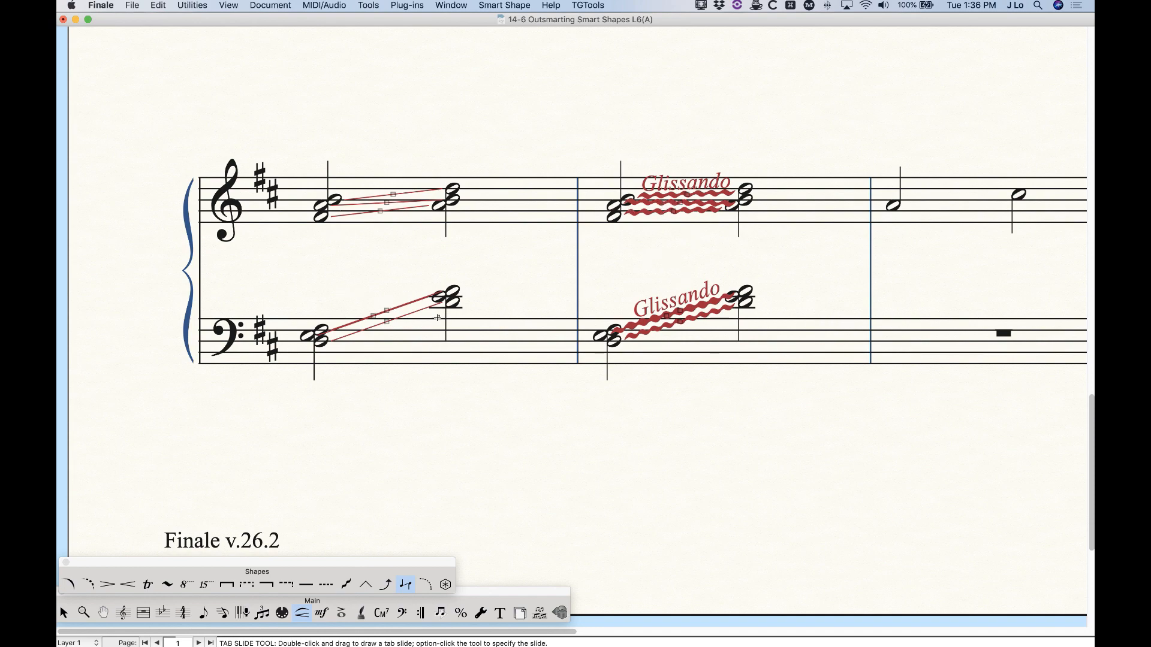
scroll(433, 236, down, 1)
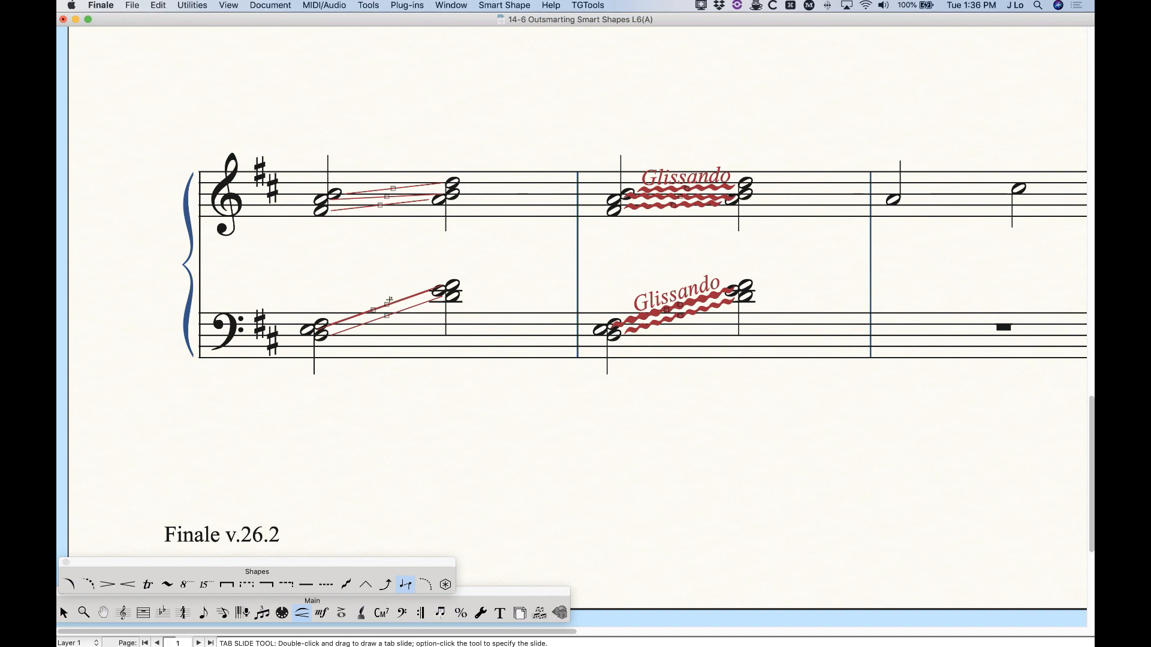
drag(387, 305, 385, 299)
drag(328, 327, 332, 326)
drag(428, 293, 438, 296)
click(386, 309)
Adjust both ends of the first measure's middle treble tab slide, and separate the overlapping bass glissandos in the second measure.
click(386, 196)
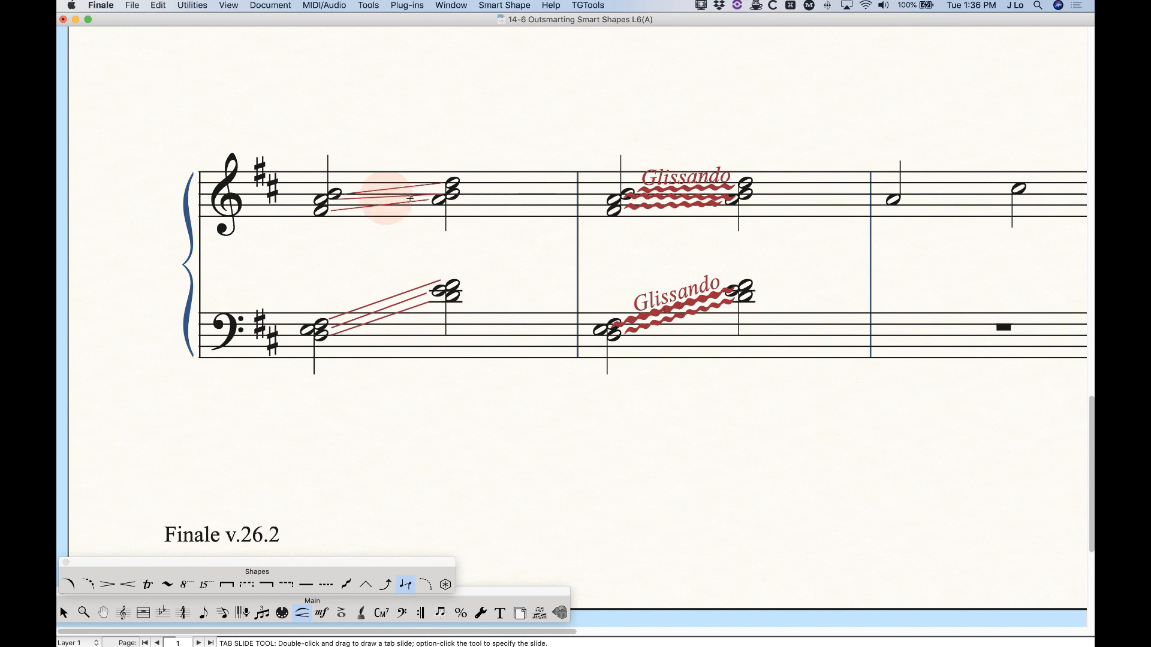
drag(442, 196, 439, 193)
drag(331, 200, 334, 202)
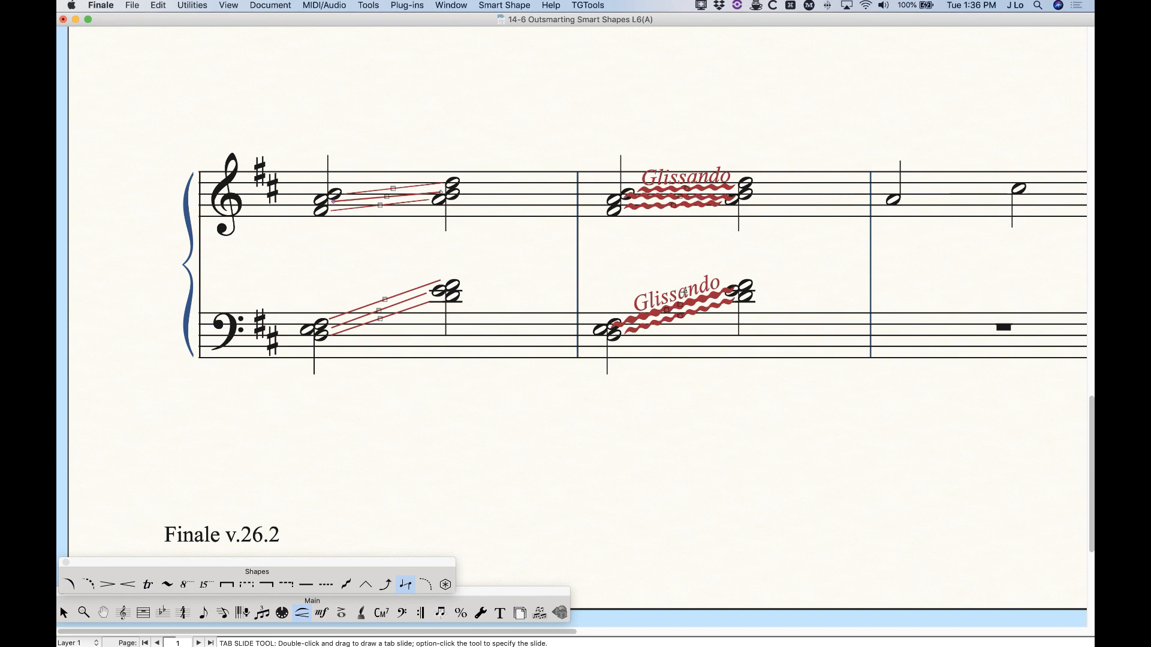
drag(679, 306, 677, 297)
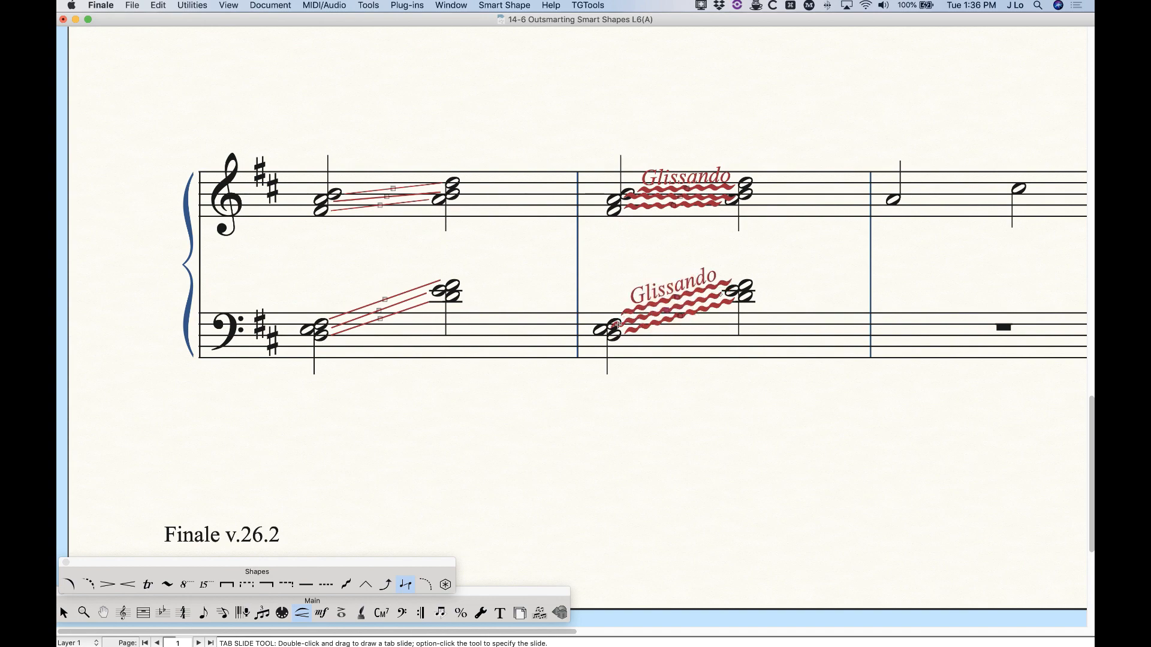
drag(618, 324, 625, 327)
Review the whole page of the score, from the last system back up to the title.
key(super+minus)
key(super+minus)
key(super+minus)
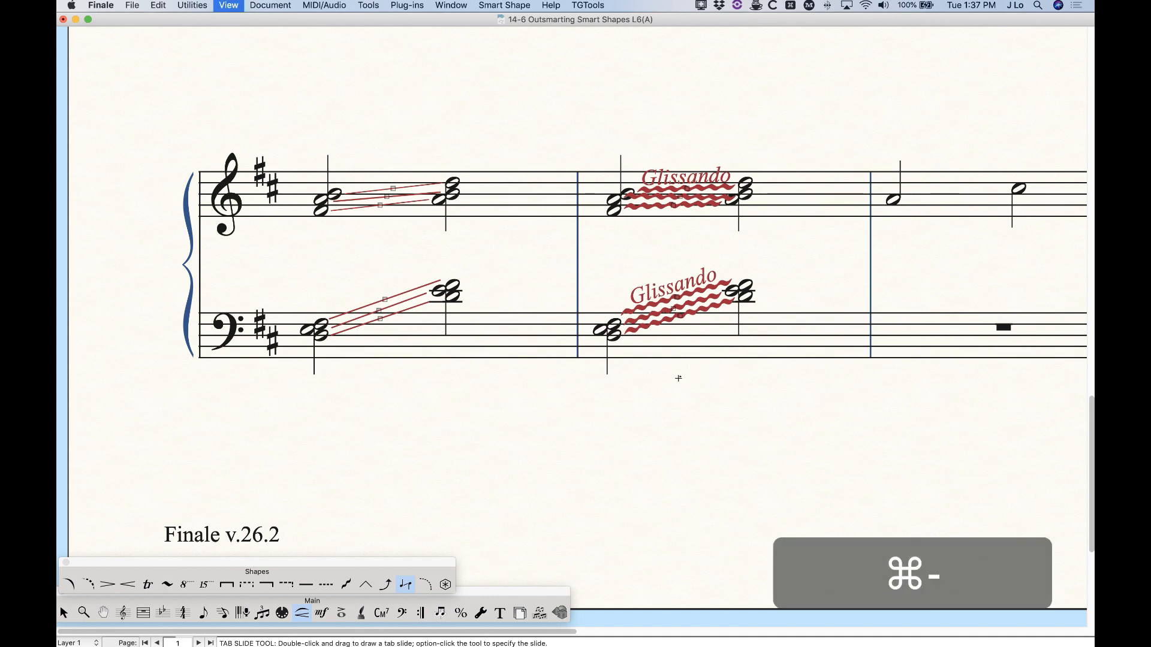
scroll(586, 375, up, 5)
scroll(586, 375, down, 7)
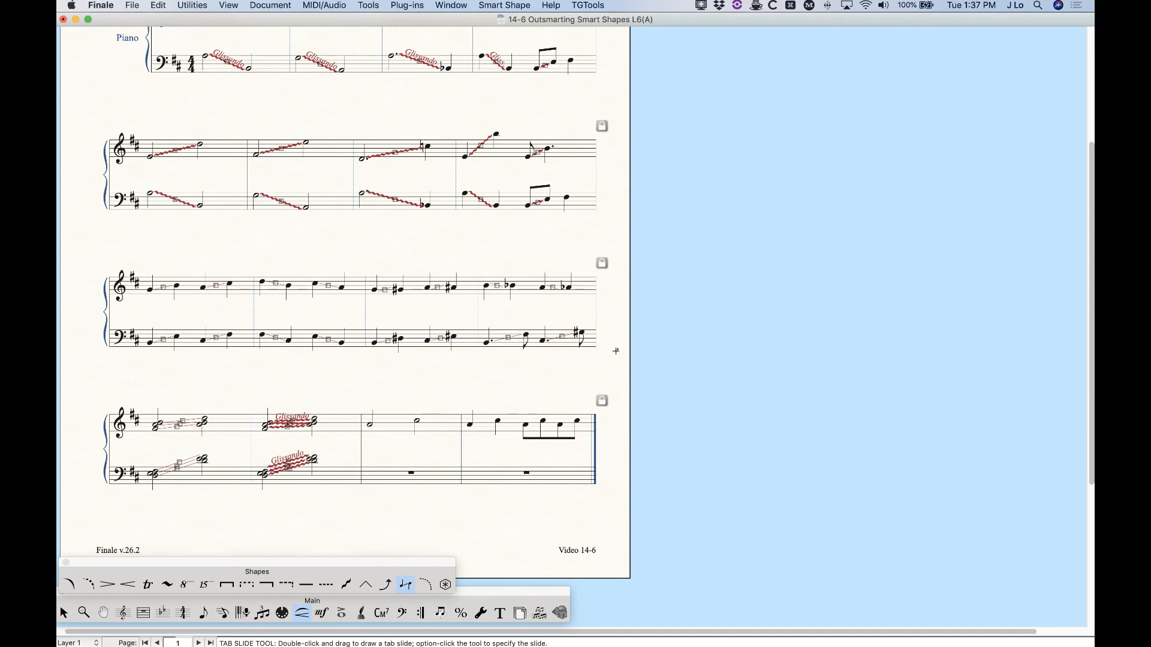
scroll(617, 350, left, 1)
scroll(558, 352, left, 2)
scroll(558, 352, up, 5)
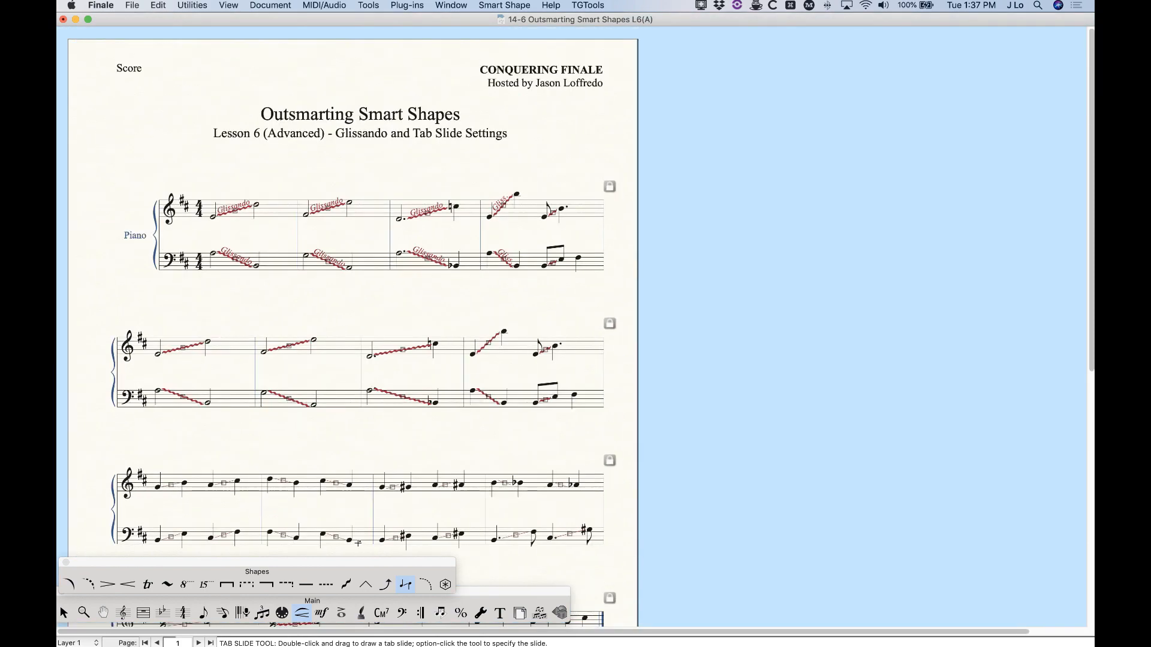
With the Glissando tool active, assign the plain wavy line without text to the Glissando smart line in Smart Shape Options.
click(346, 585)
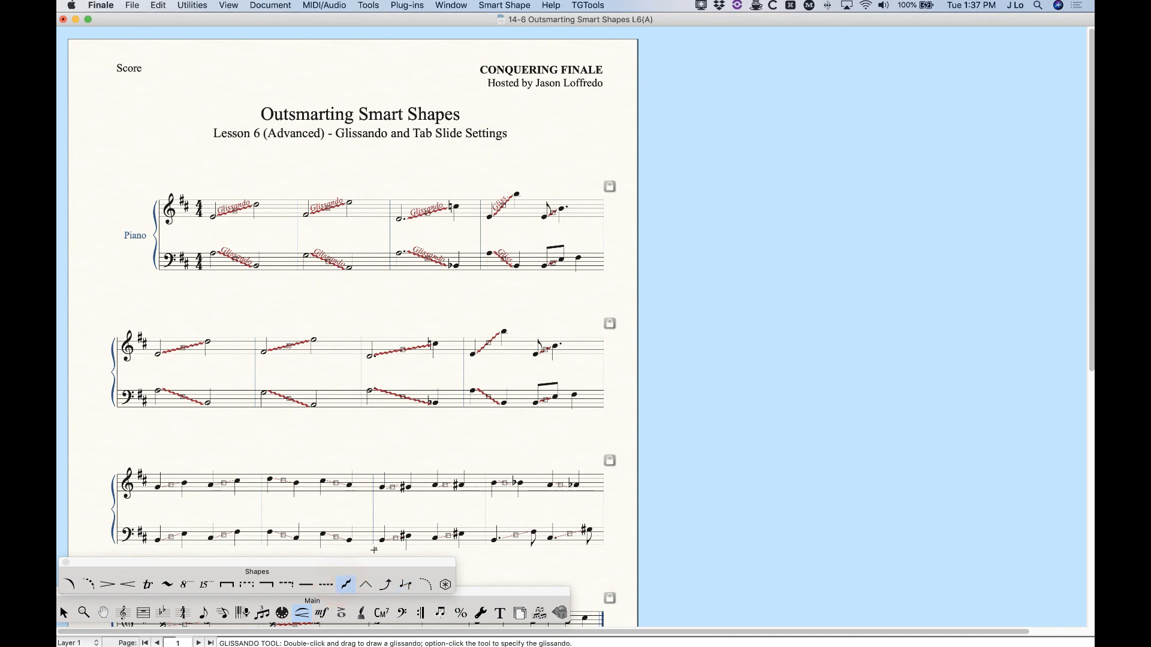
click(511, 4)
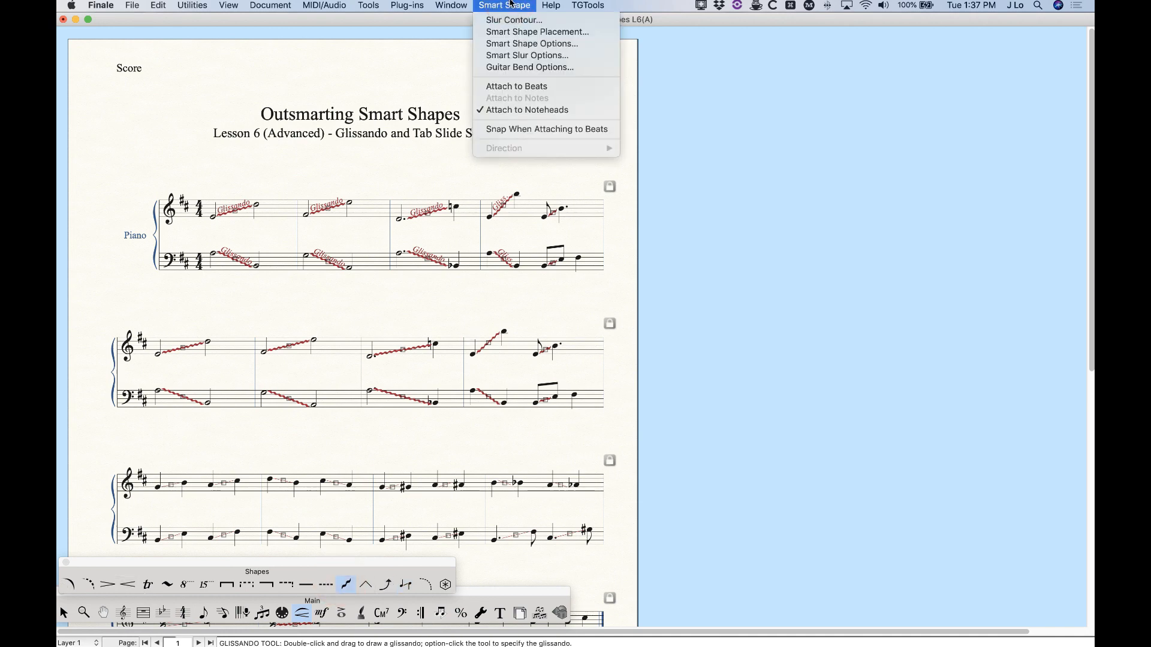
click(512, 44)
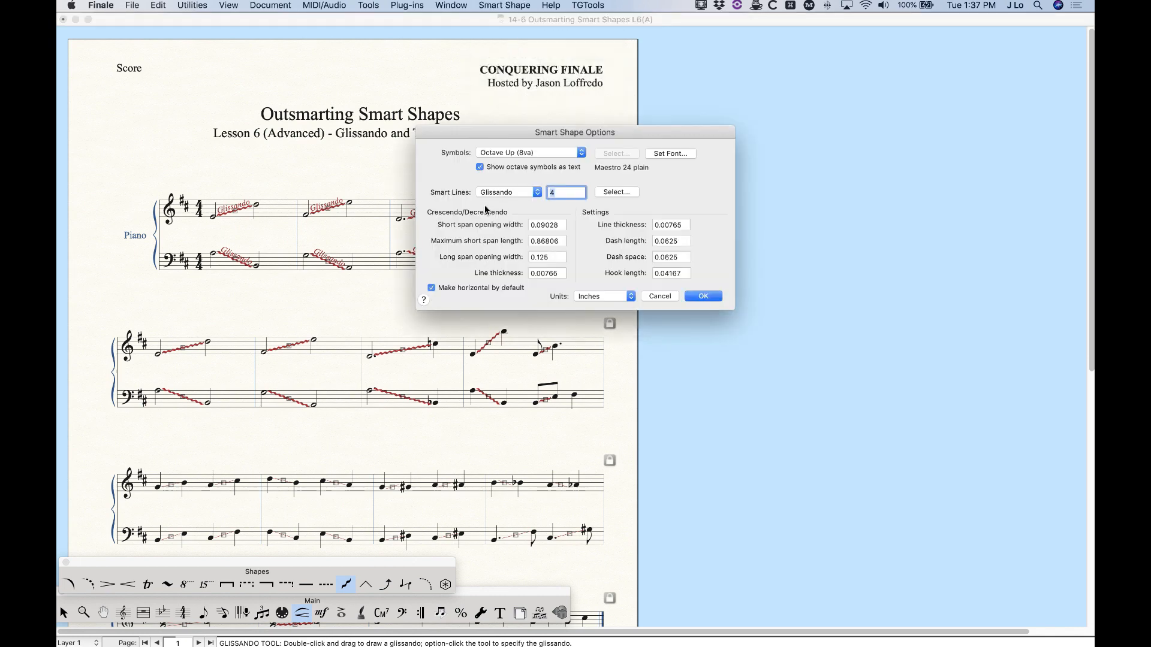
click(510, 192)
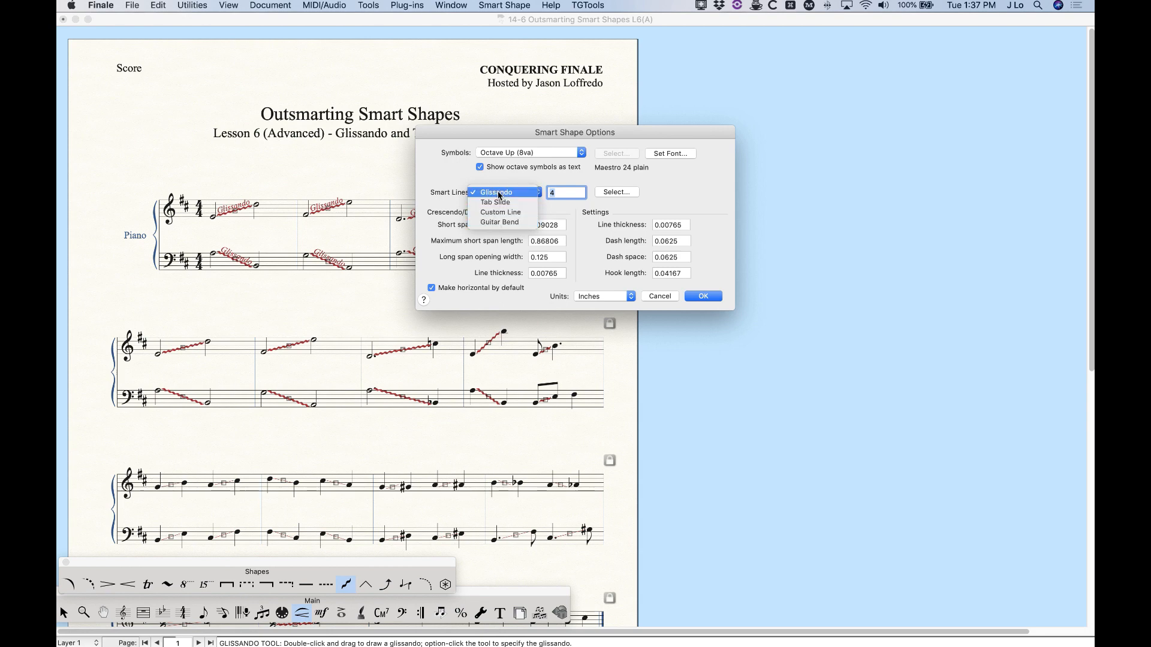
click(498, 193)
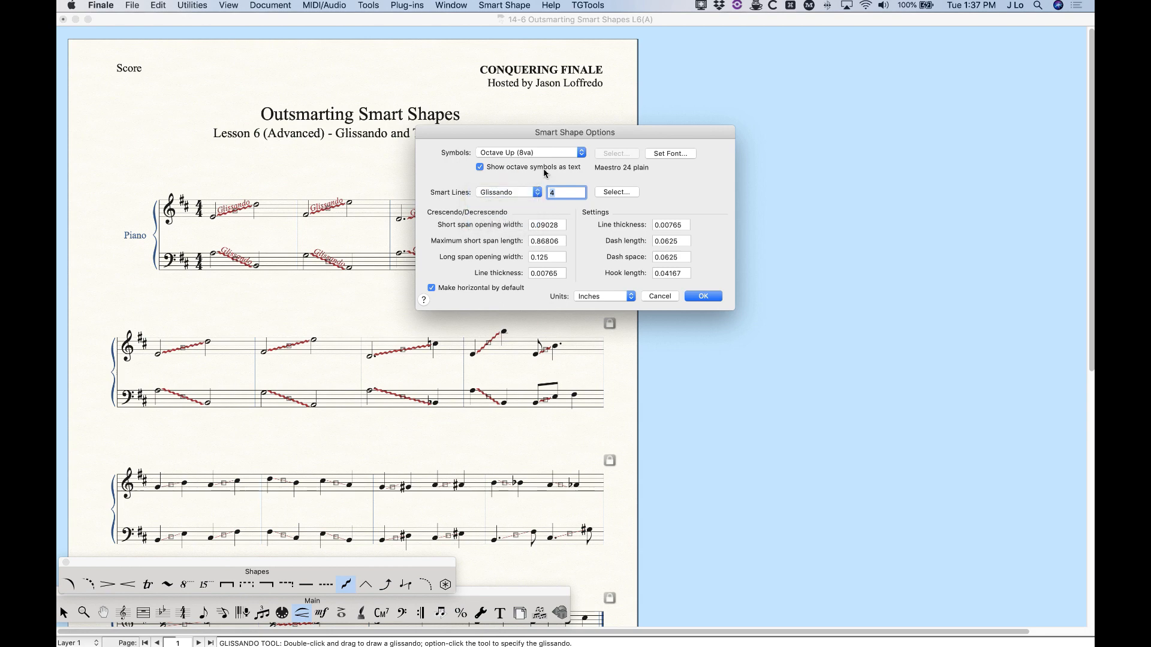
click(613, 192)
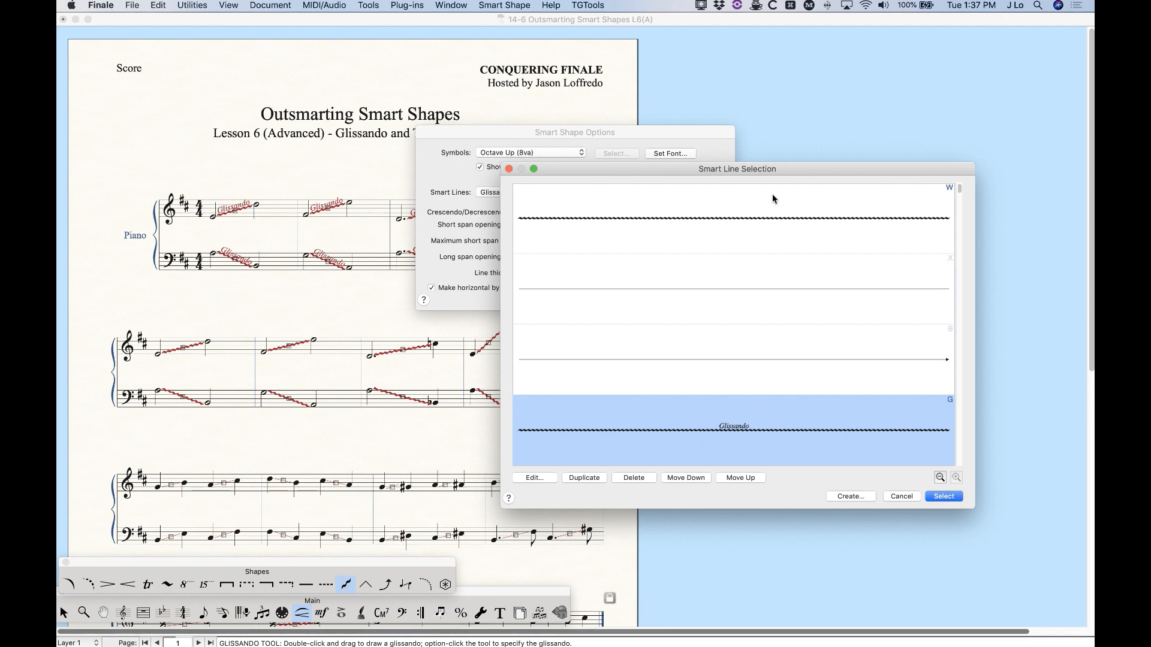
click(771, 216)
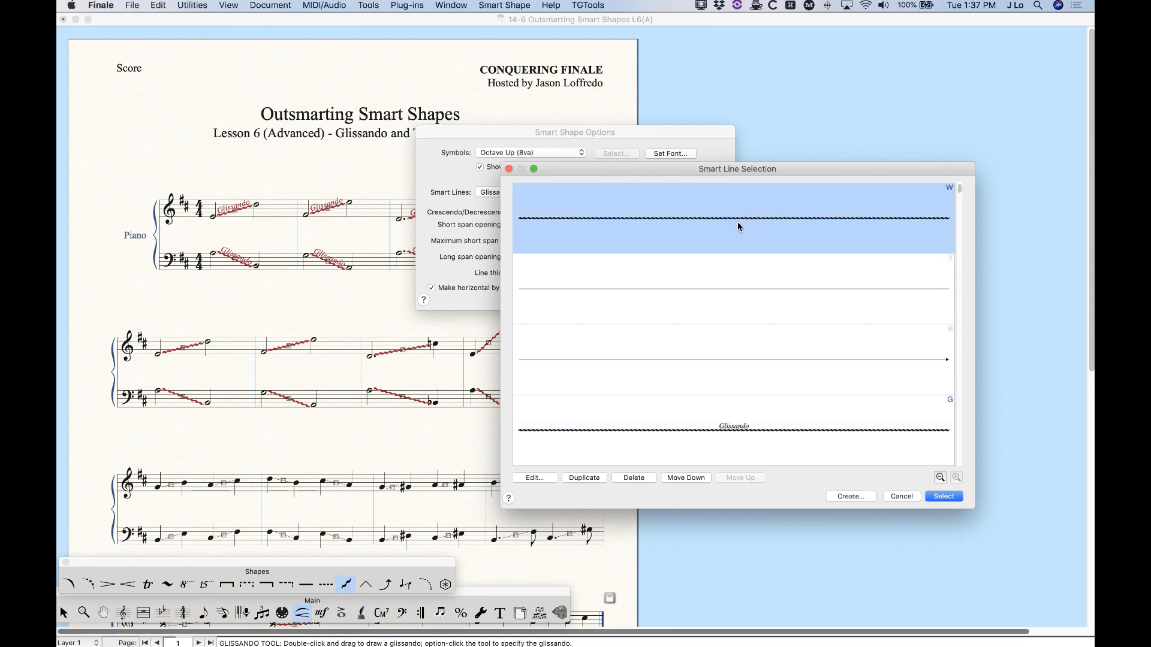
click(942, 497)
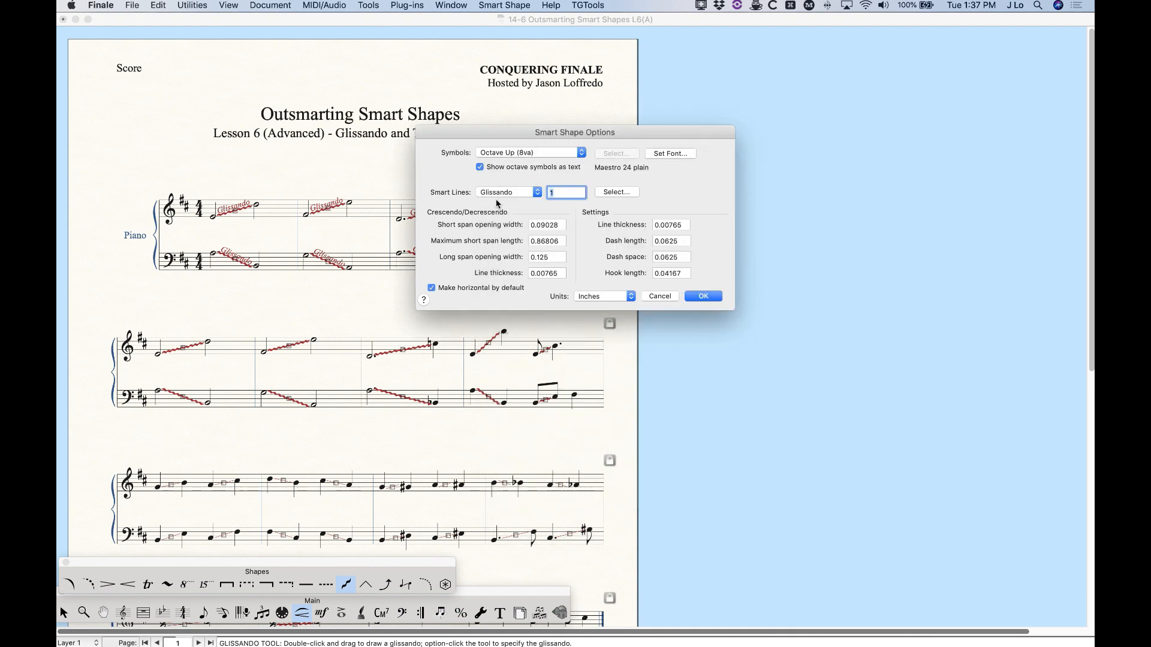
click(703, 297)
Draw a glissando between the two treble notes in the last system's third measure and delete it.
scroll(505, 484, down, 5)
double_click(377, 304)
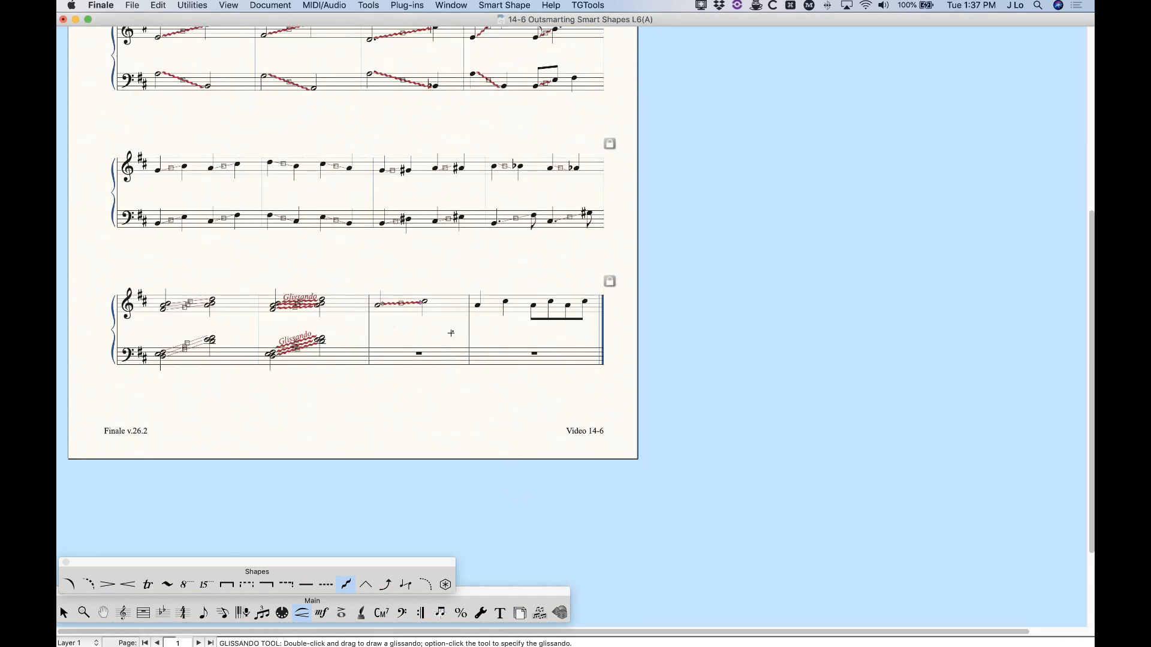
key(BackSpace)
Reassign the wavy line with the centered "Glissando" text to the Glissando smart line in Smart Shape Options.
click(504, 5)
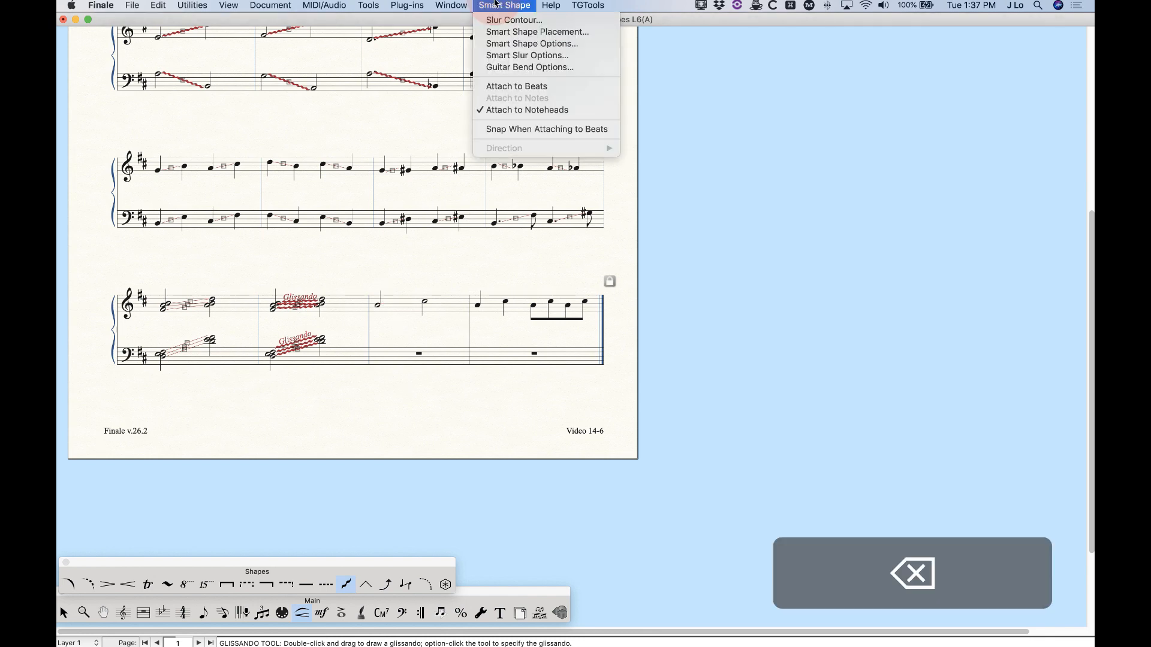
click(531, 44)
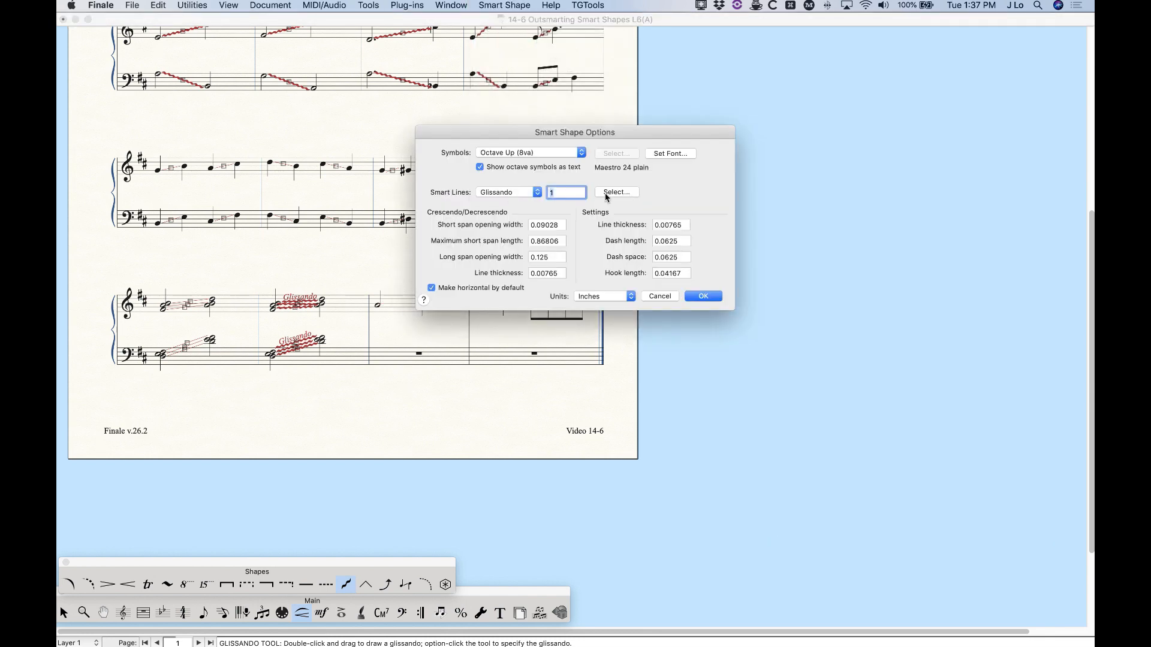
click(607, 193)
scroll(646, 307, down, 5)
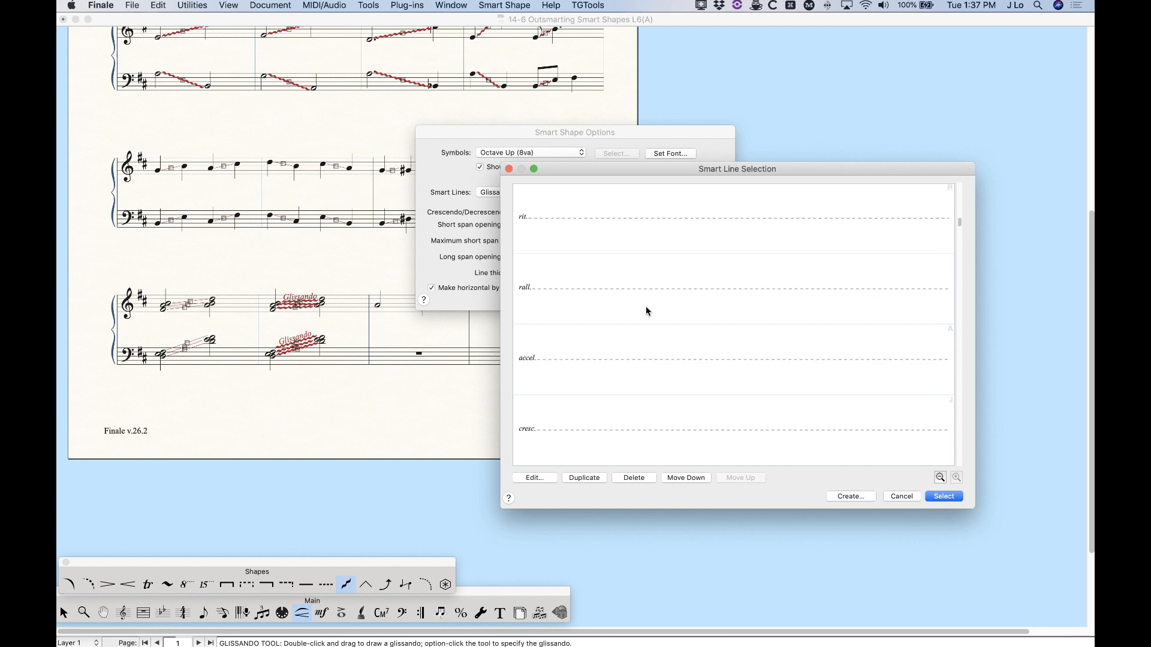
scroll(646, 307, up, 6)
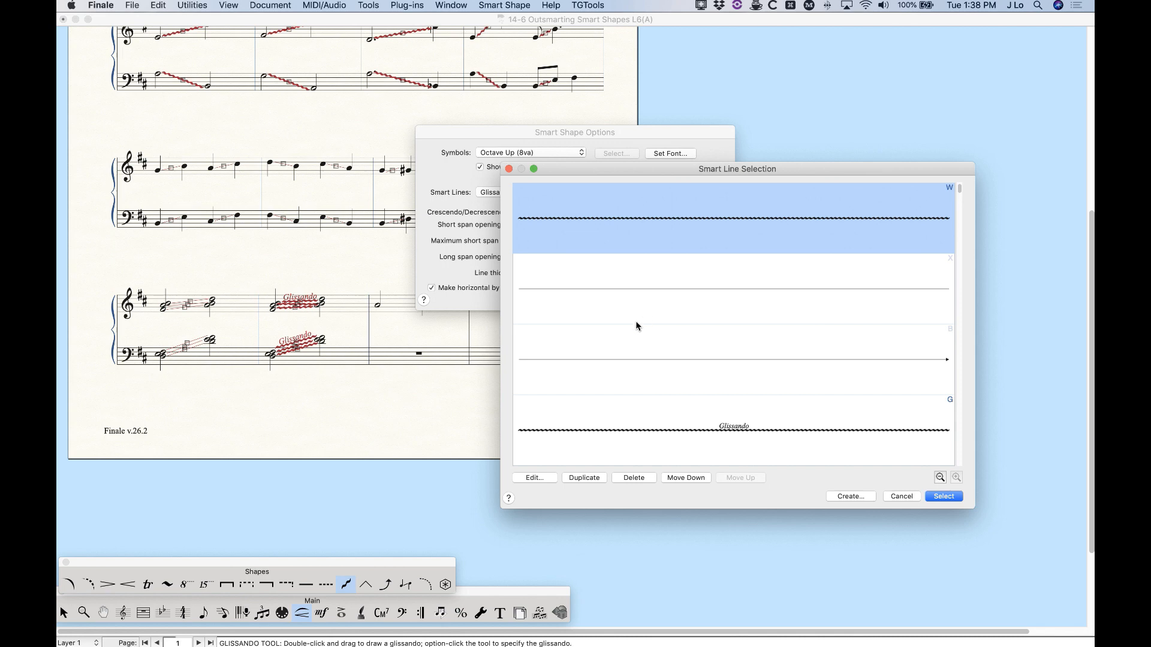
click(679, 430)
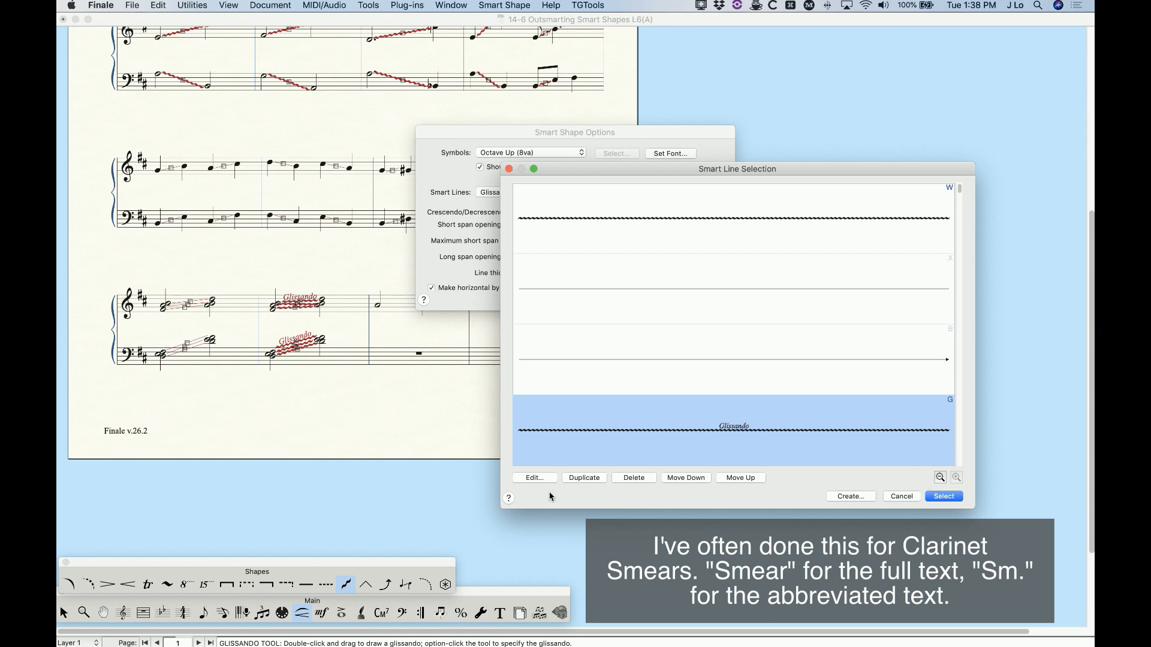
click(929, 496)
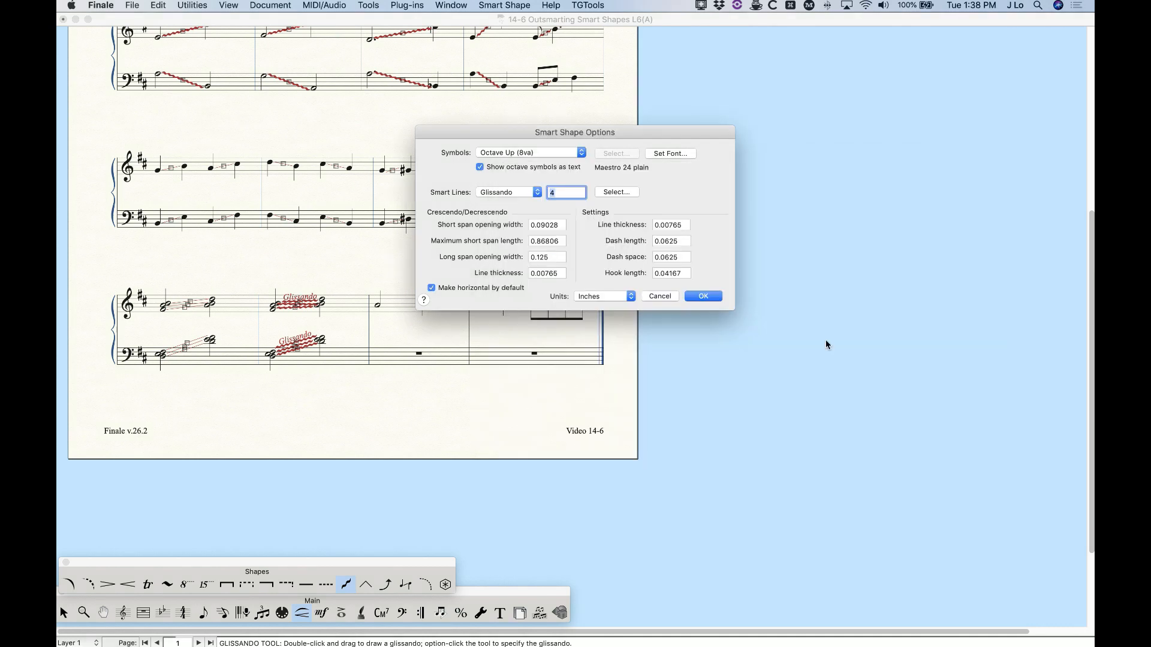
Assign the solid line with an arrowhead to the Tab Slide smart line and apply the Smart Shape Options.
click(512, 194)
click(496, 202)
click(617, 192)
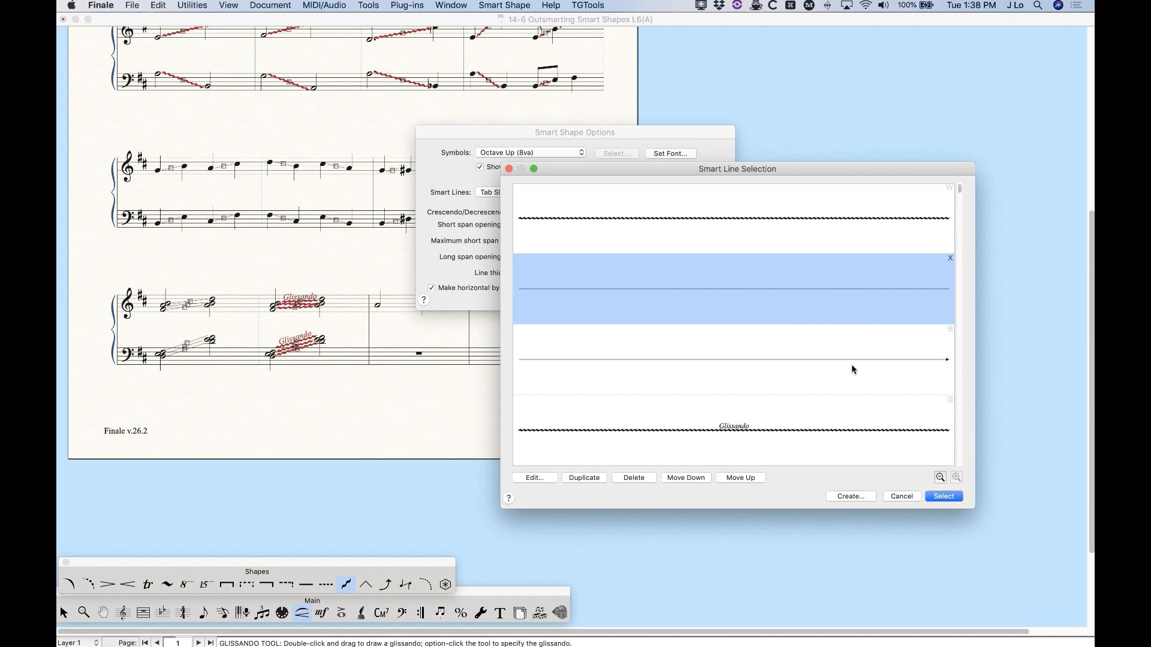
click(807, 362)
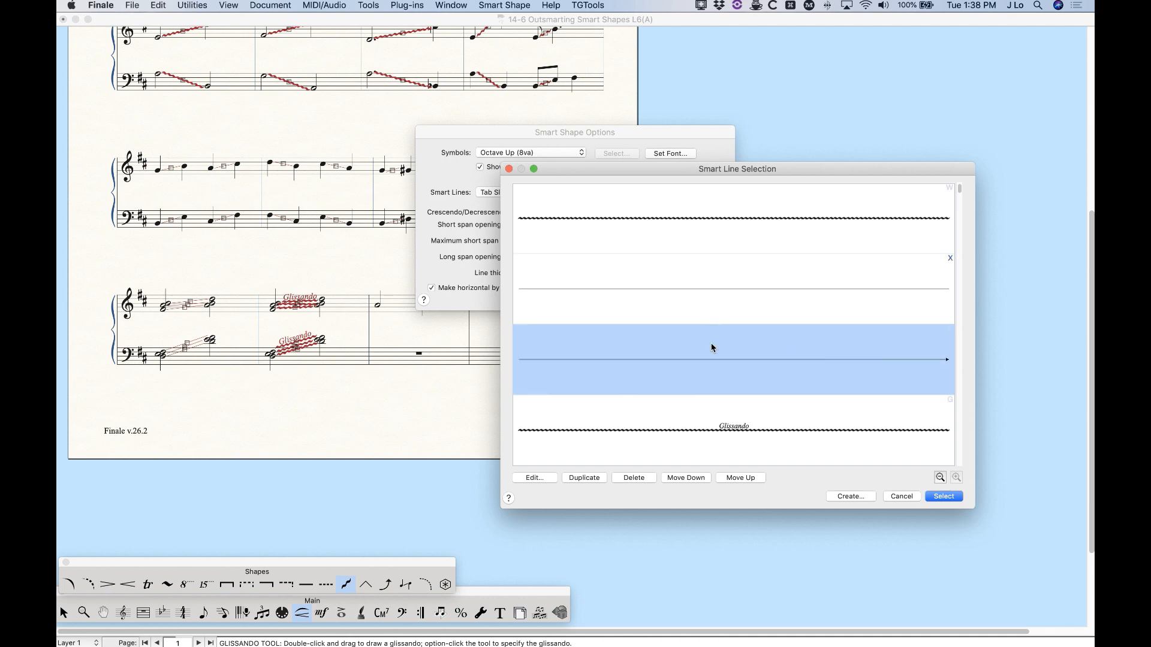
click(936, 498)
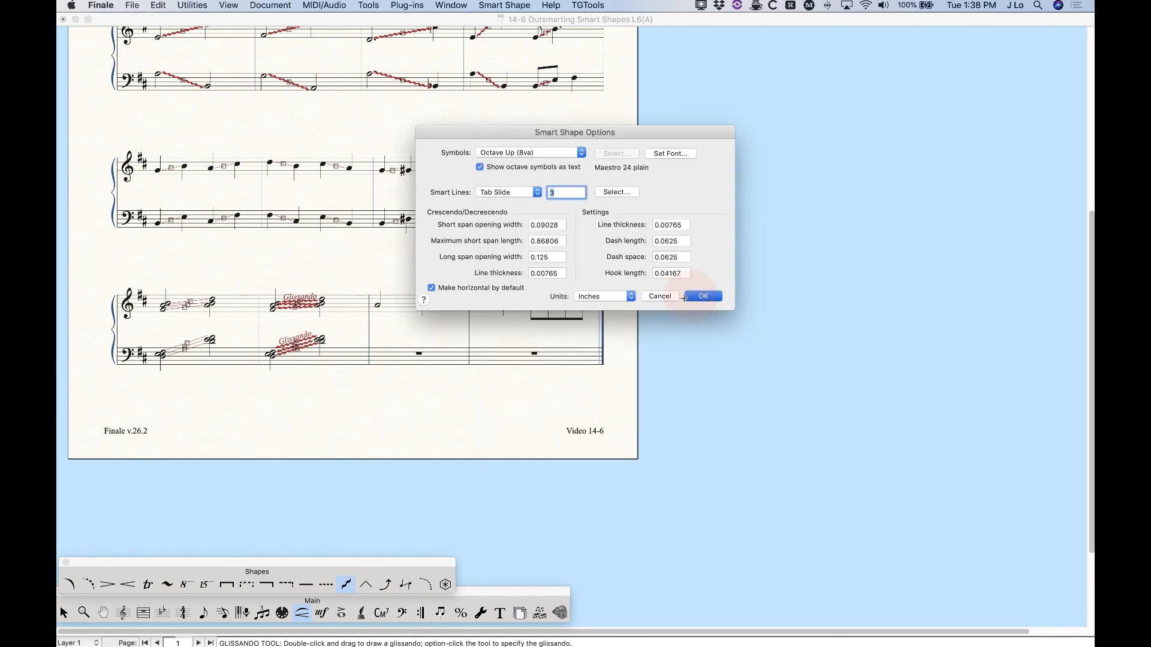
click(702, 296)
Draw a tab slide between the two treble notes in the last system's third measure, inspect it up close, and delete it.
click(405, 584)
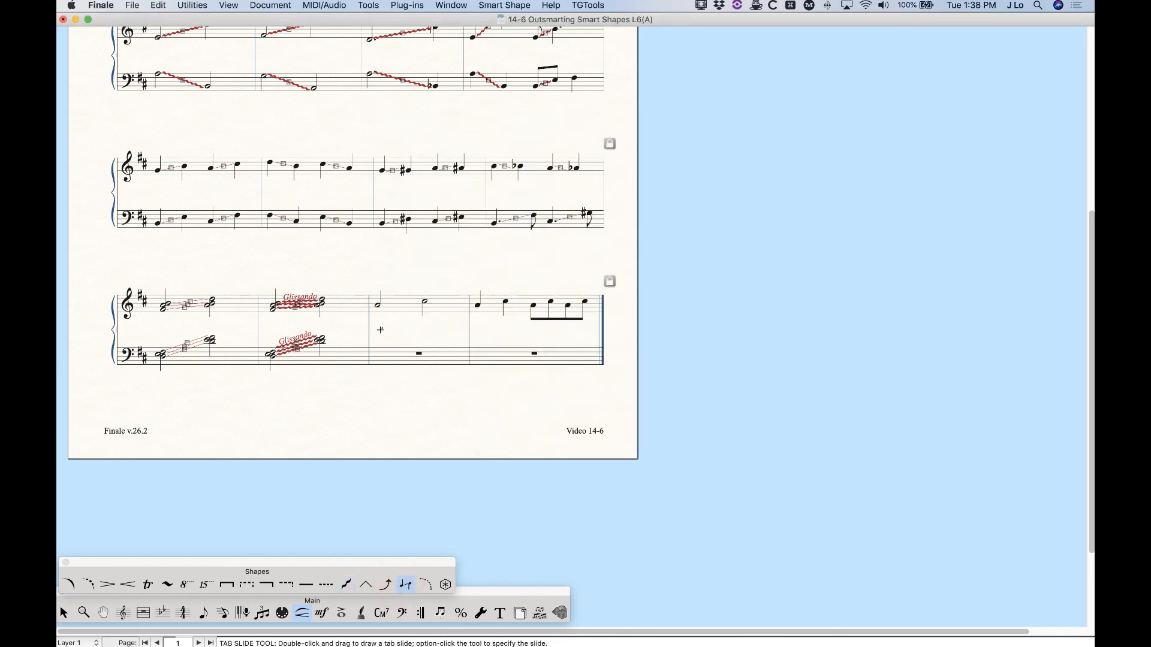
double_click(377, 306)
key(super+equal)
key(super+equal)
key(super+equal)
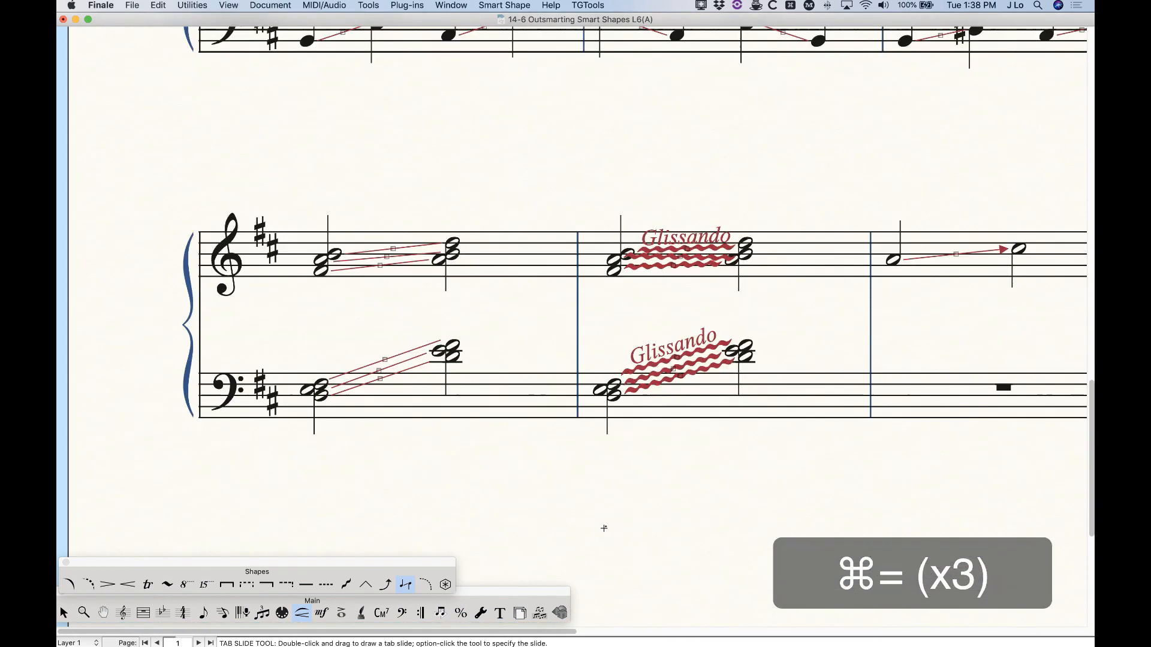
scroll(605, 527, right, 3)
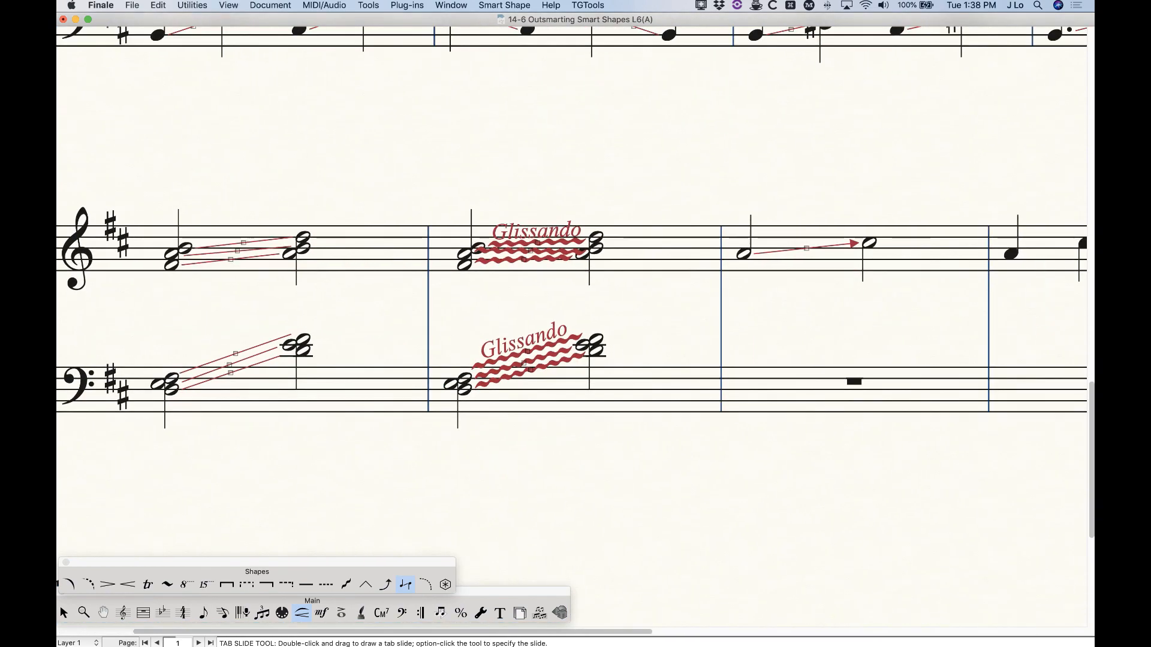
key(BackSpace)
Reassign the plain solid line to the Tab Slide smart line, reviewing its settings in the Smart Line Designer.
click(529, 6)
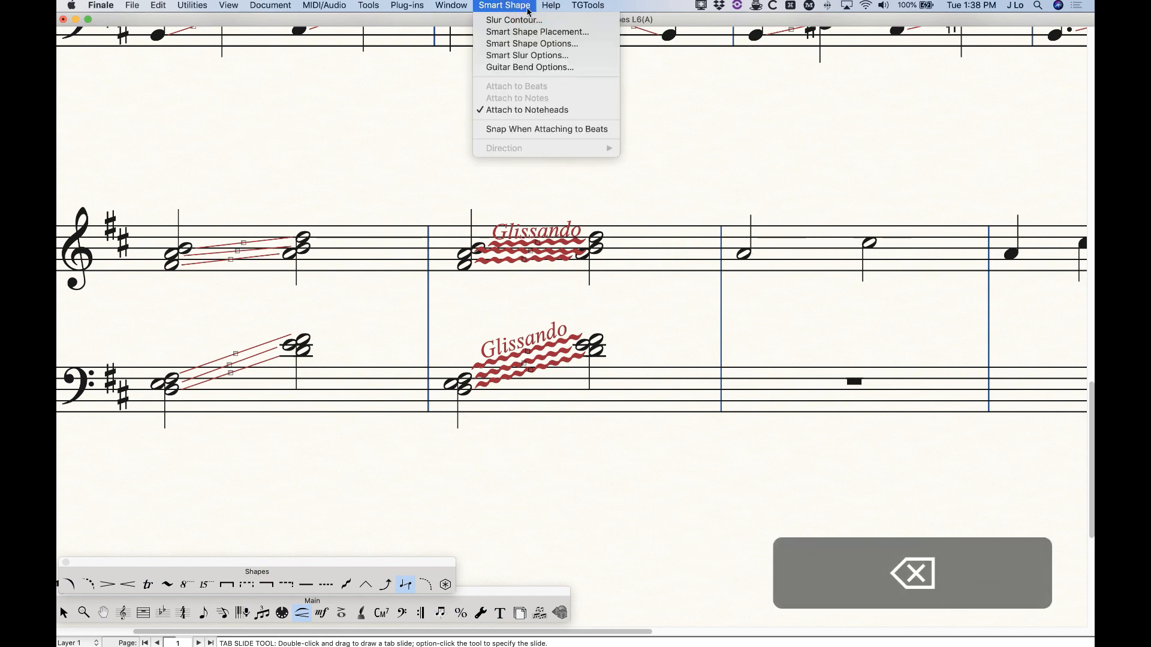
click(528, 43)
click(508, 192)
click(506, 205)
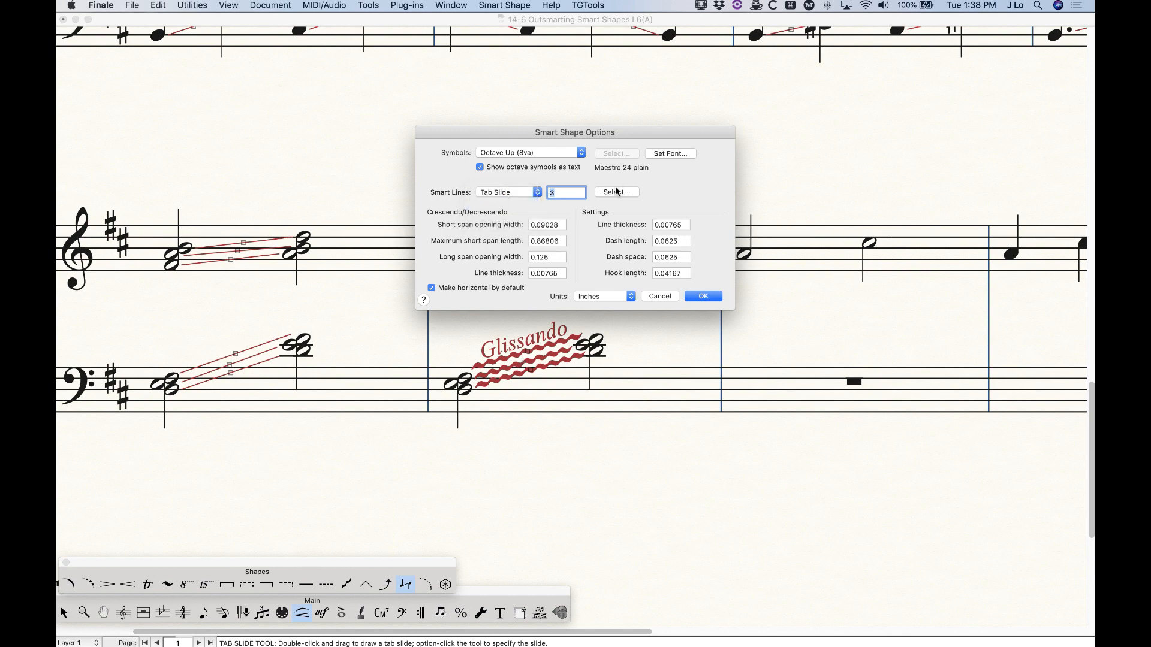
click(607, 193)
click(718, 355)
click(754, 298)
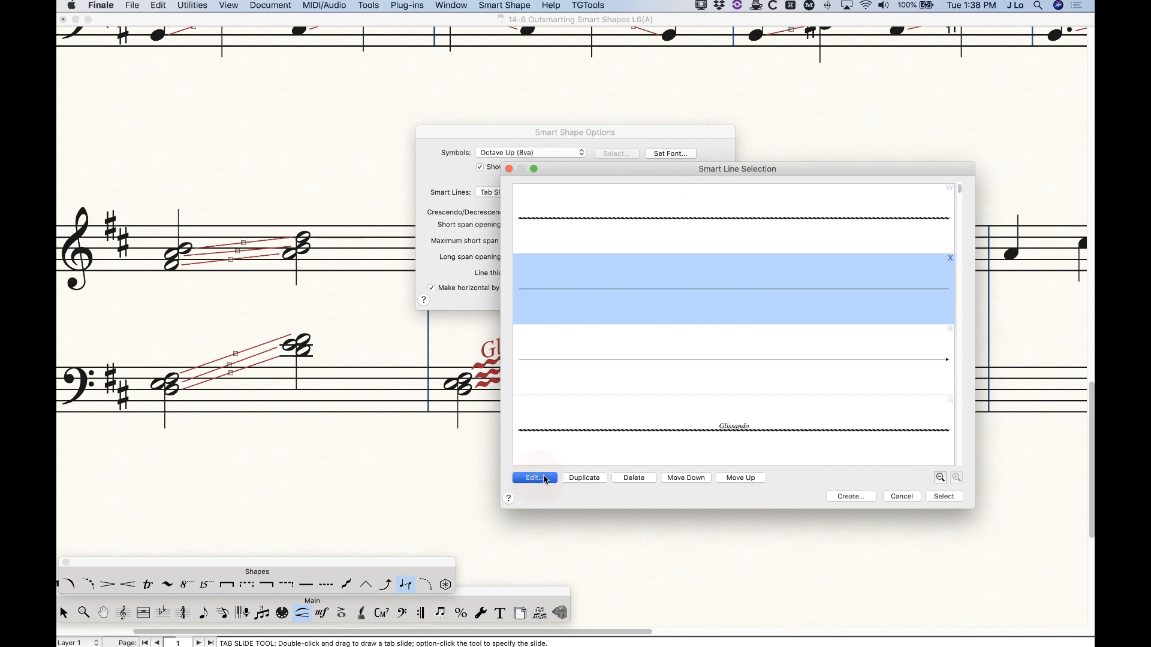
click(535, 478)
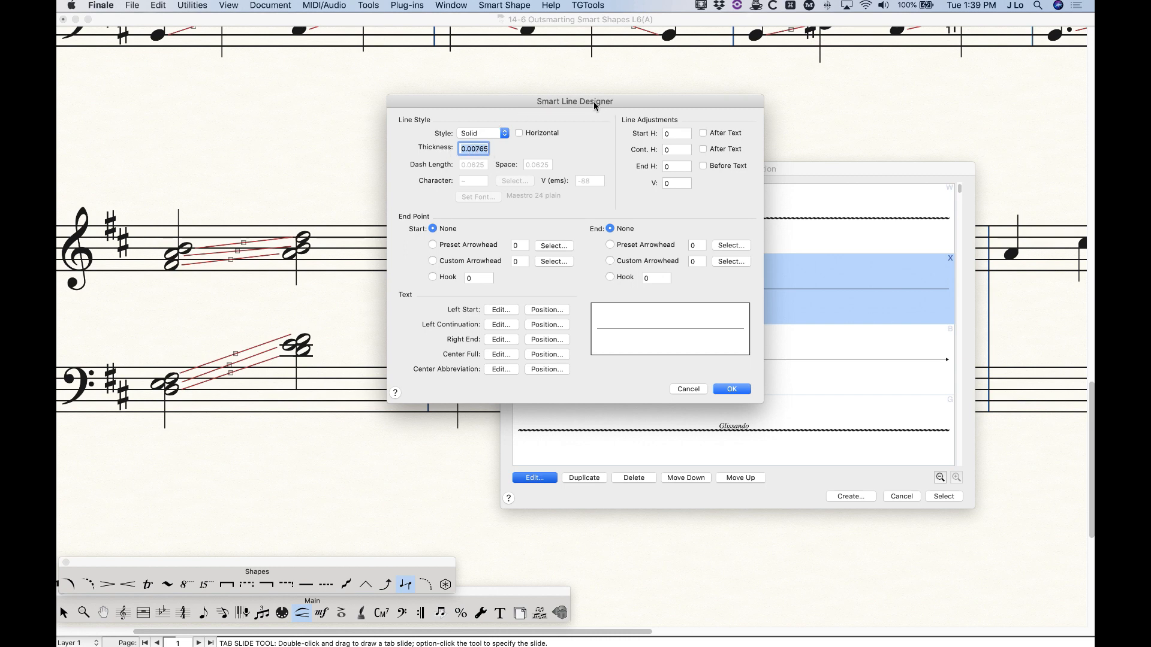
click(732, 389)
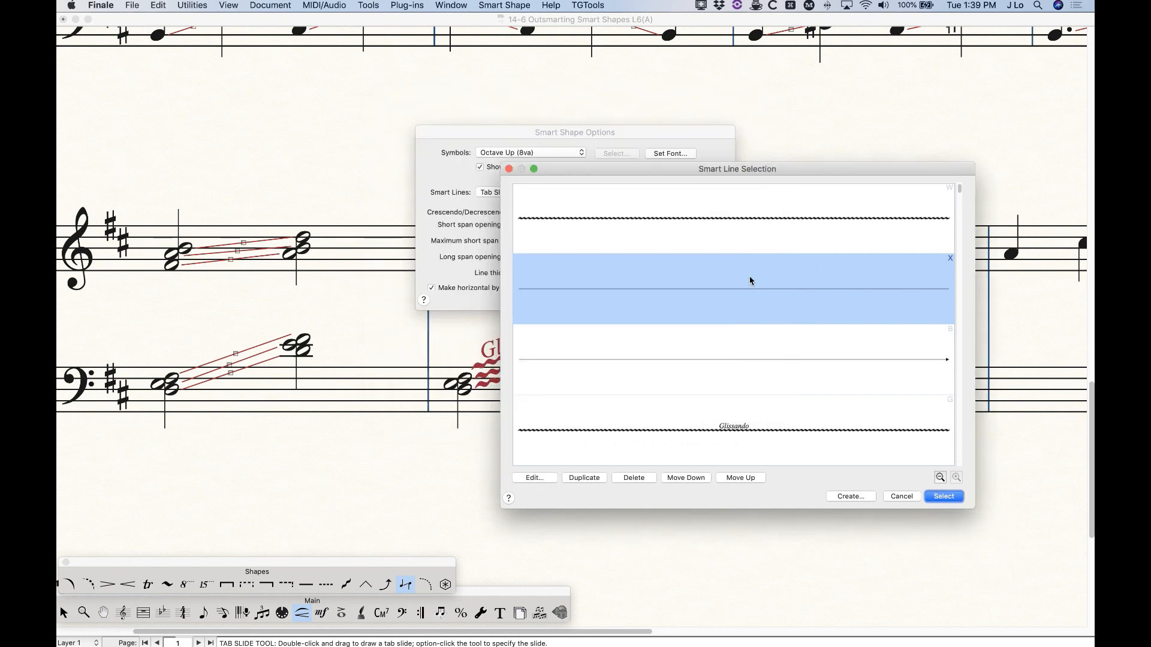
click(944, 496)
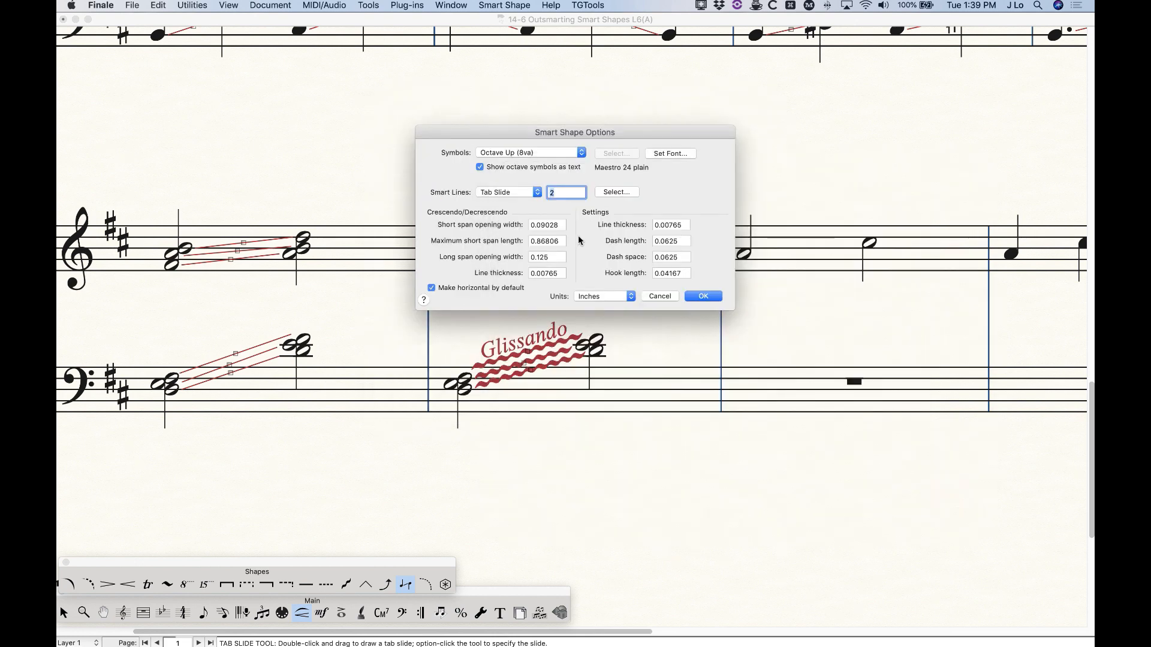
click(506, 192)
click(506, 193)
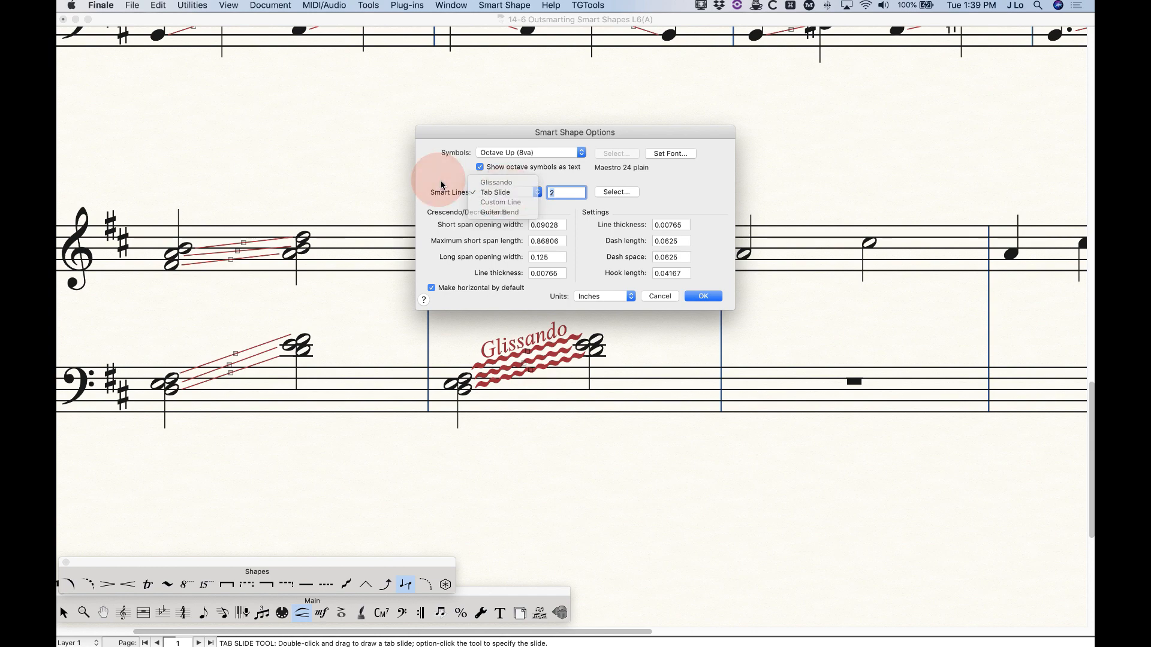
click(513, 195)
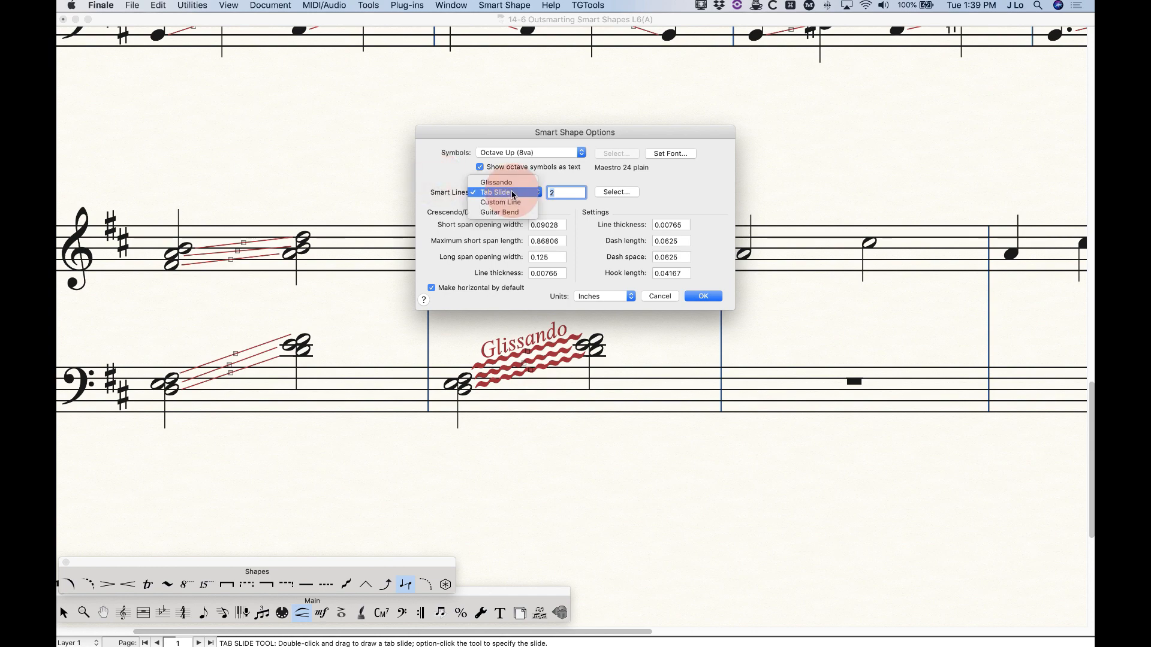
click(694, 191)
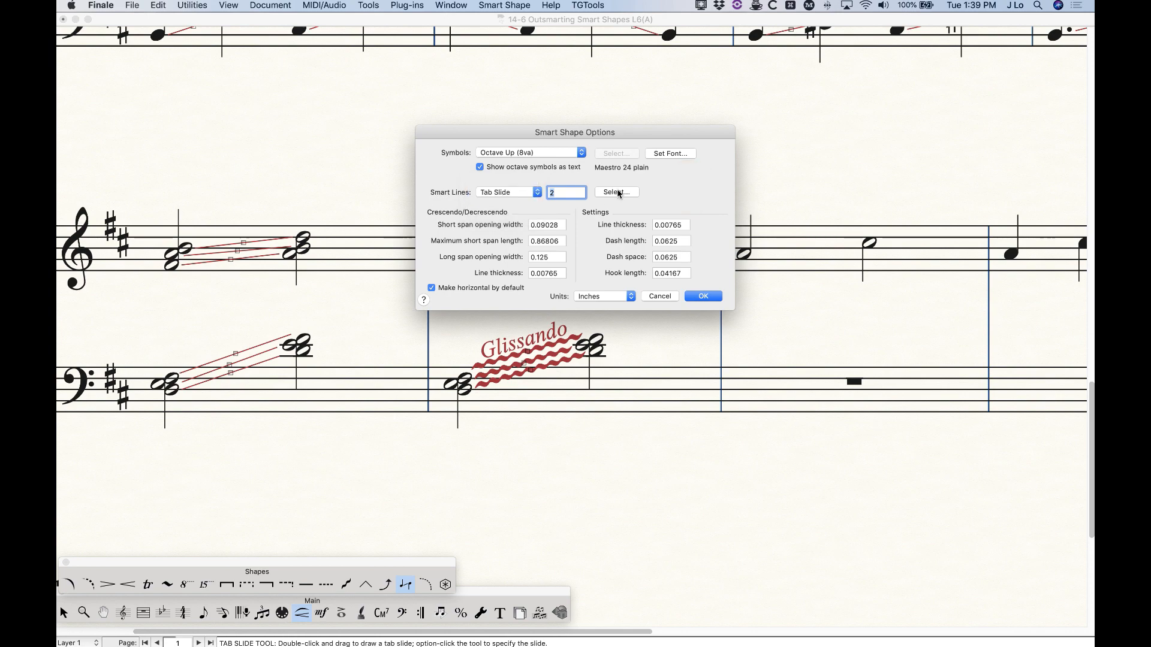
Duplicate the wavy line with the centered "Glissando" text in the Smart Line Selection list.
click(617, 192)
scroll(719, 406, down, 2)
click(739, 295)
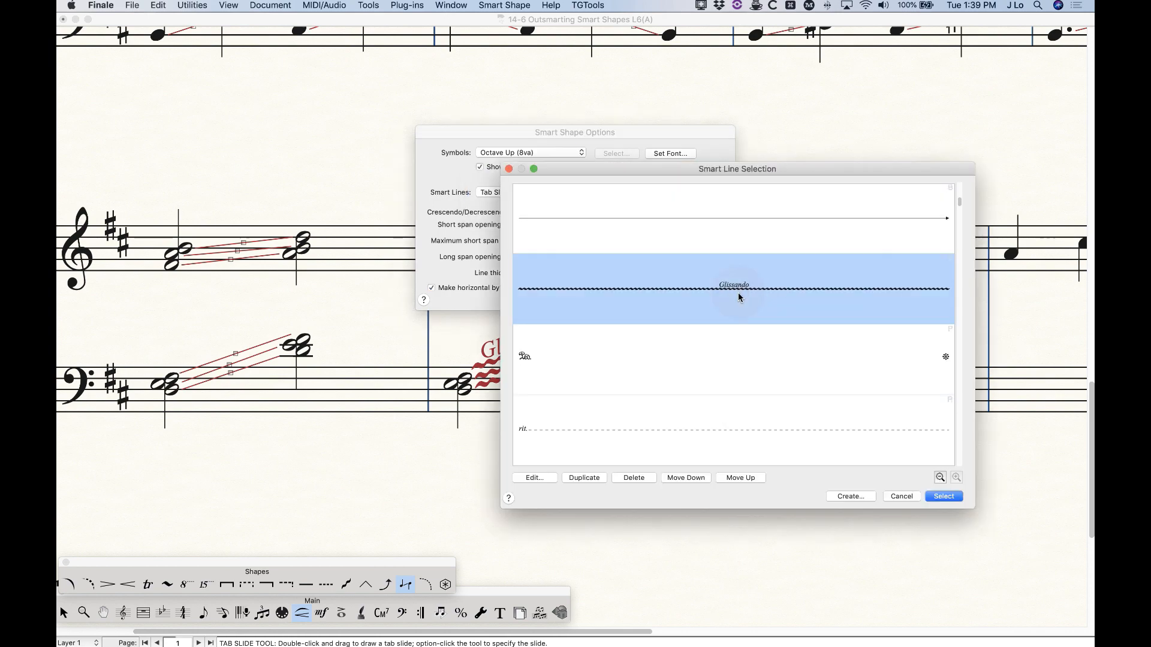
click(585, 479)
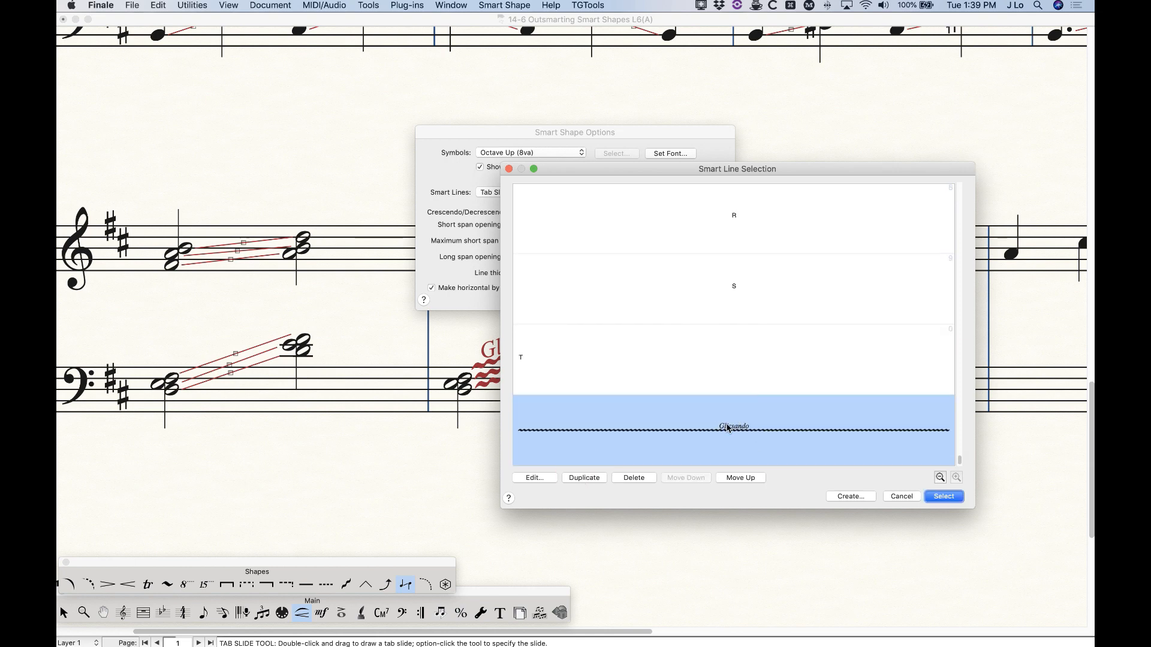
Edit the duplicated Glissando line in the Smart Line Designer, setting its style to Solid and its thickness to 0.00765.
click(539, 477)
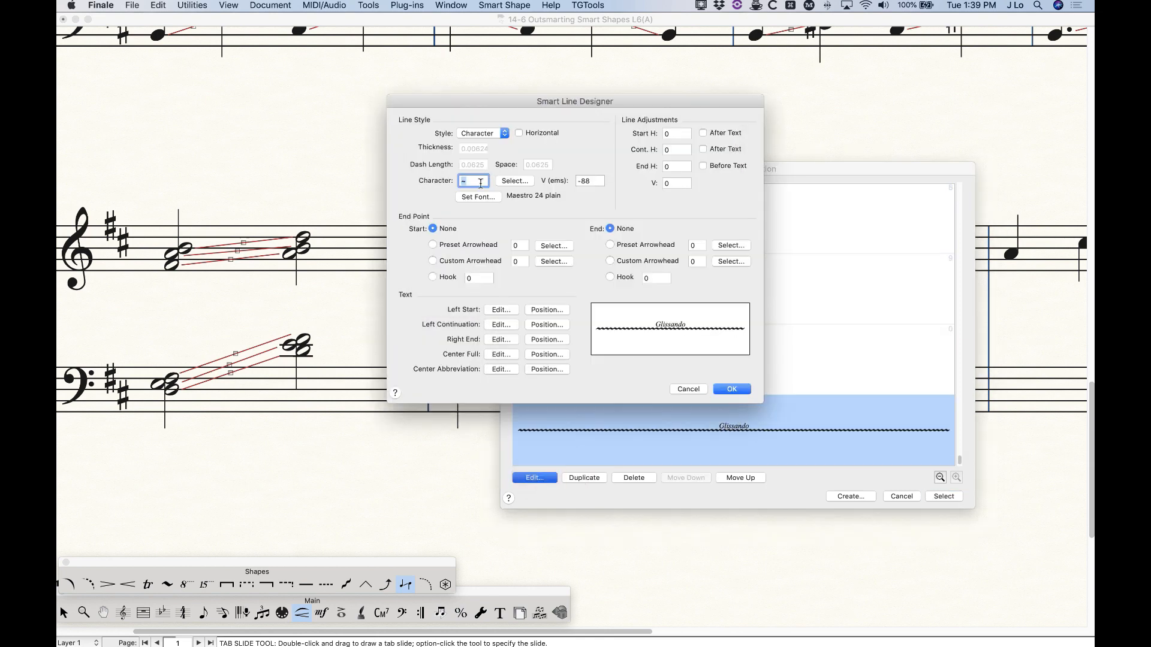
click(477, 135)
click(473, 114)
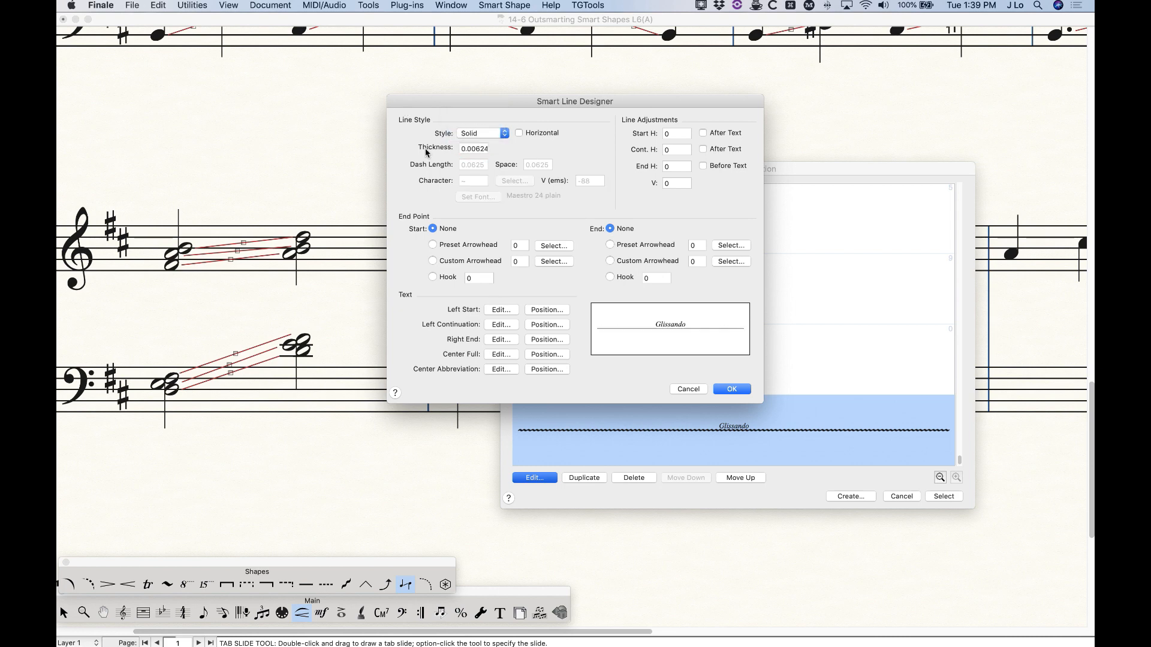
click(474, 150)
drag(474, 150, 520, 191)
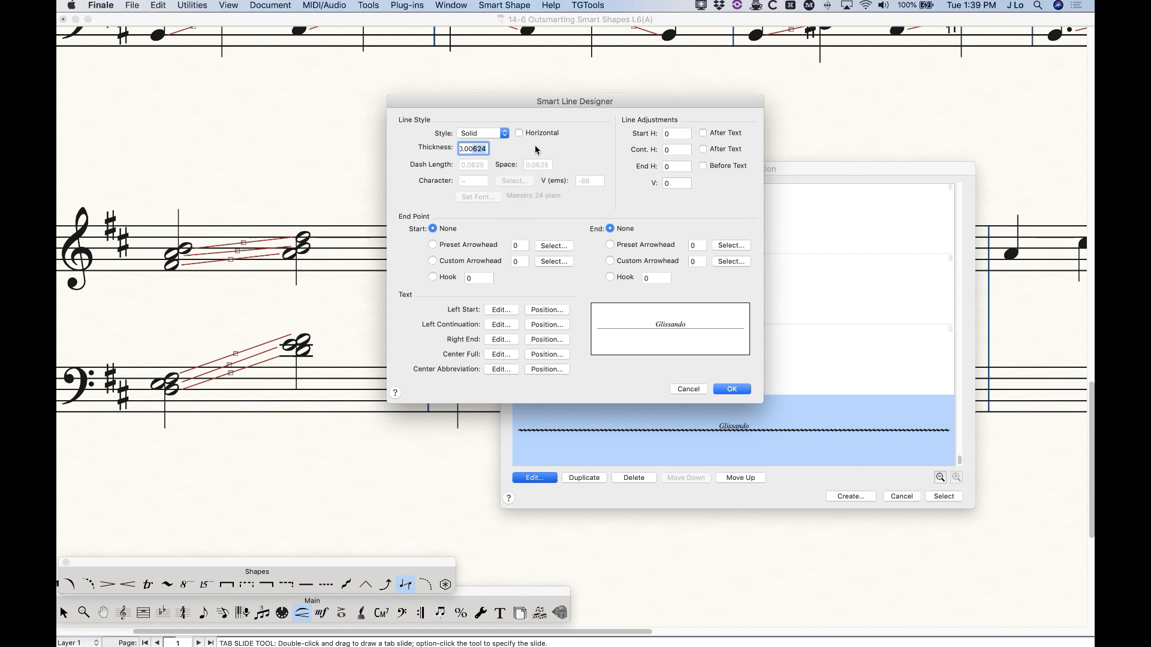
text(765)
Replace the line's Center Full text with "Portamento".
click(501, 356)
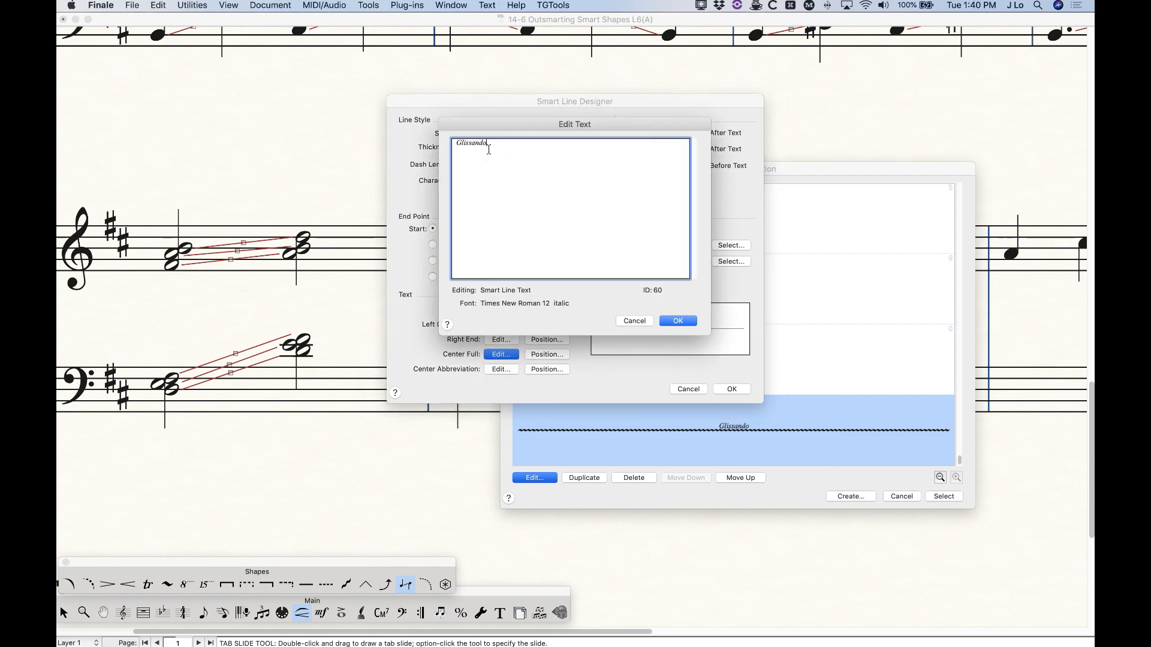
drag(501, 148, 385, 126)
text(Porta)
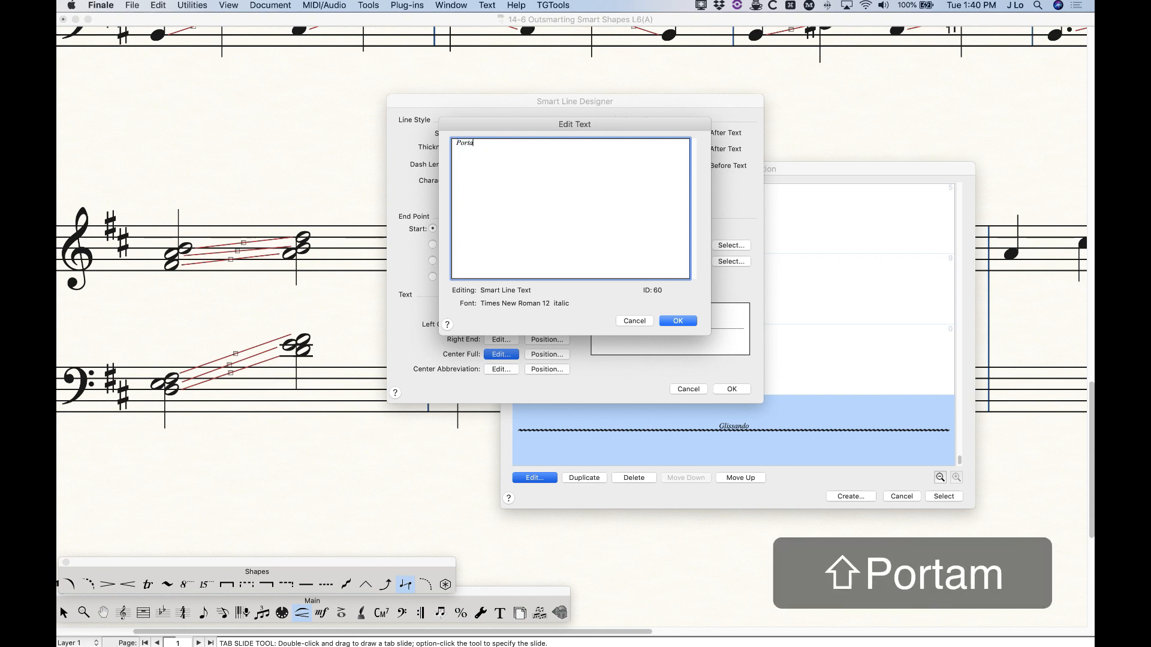
text(mento)
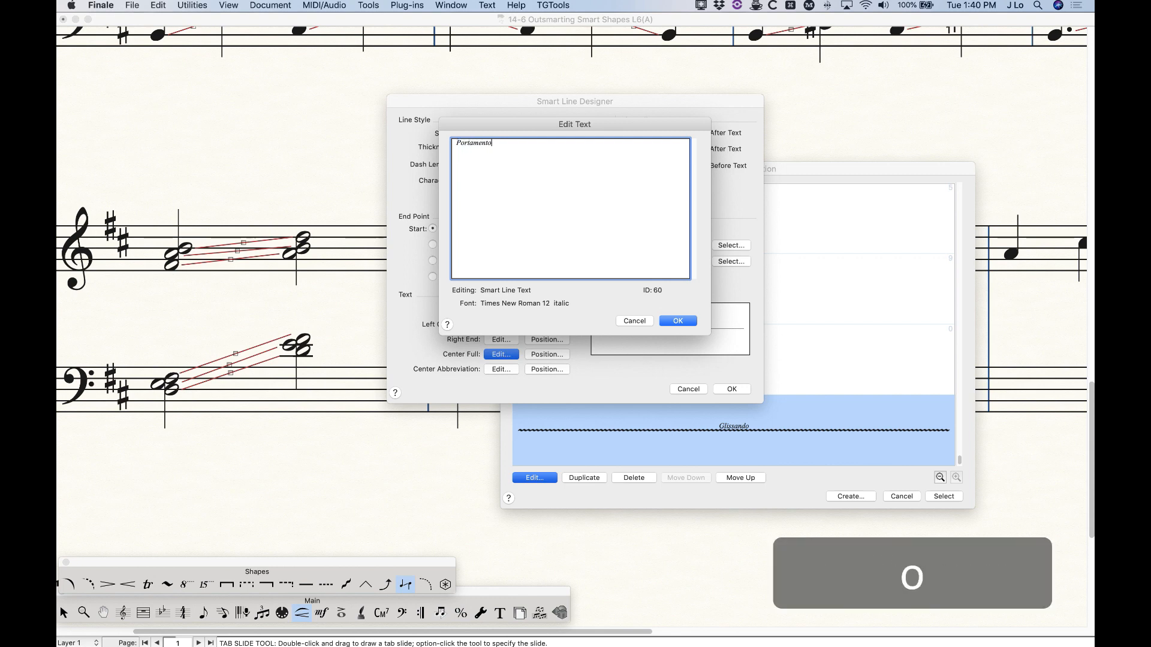
click(671, 322)
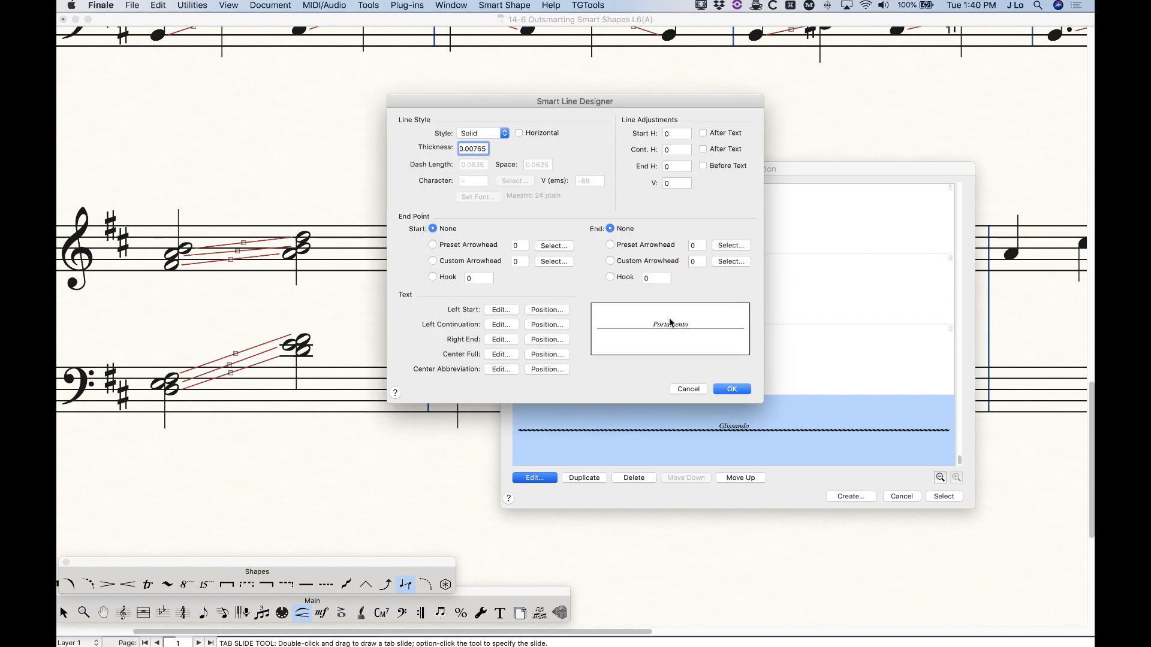
Replace the line's Center Abbreviation text with "Port." and accept the smart line design.
click(501, 369)
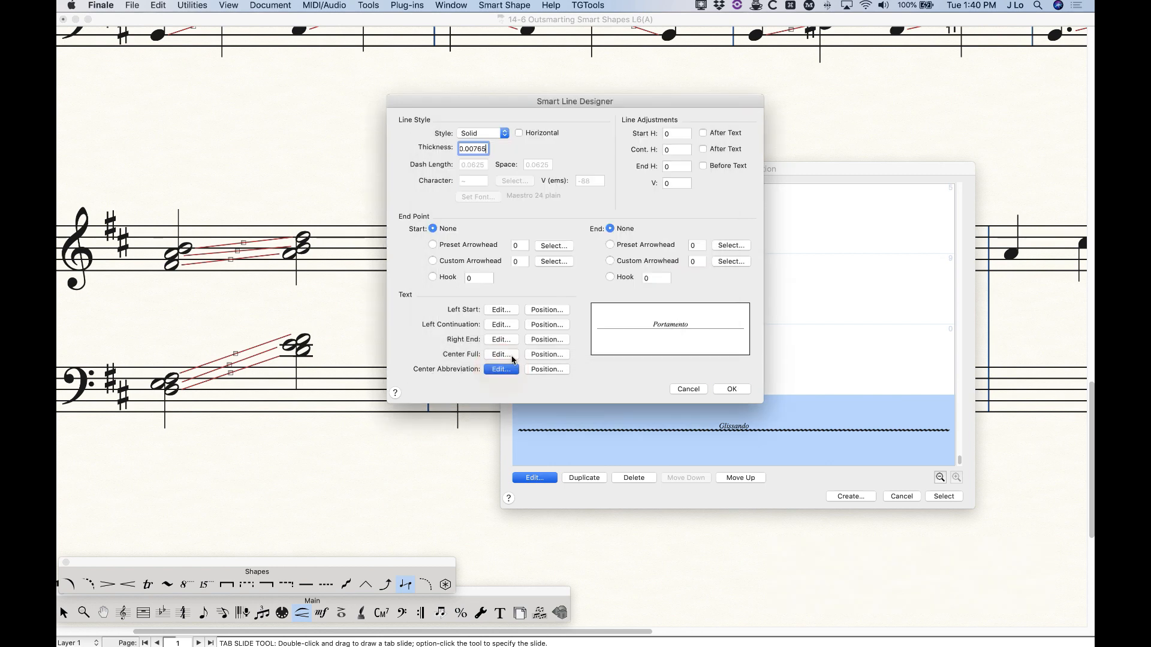
triple_click(478, 143)
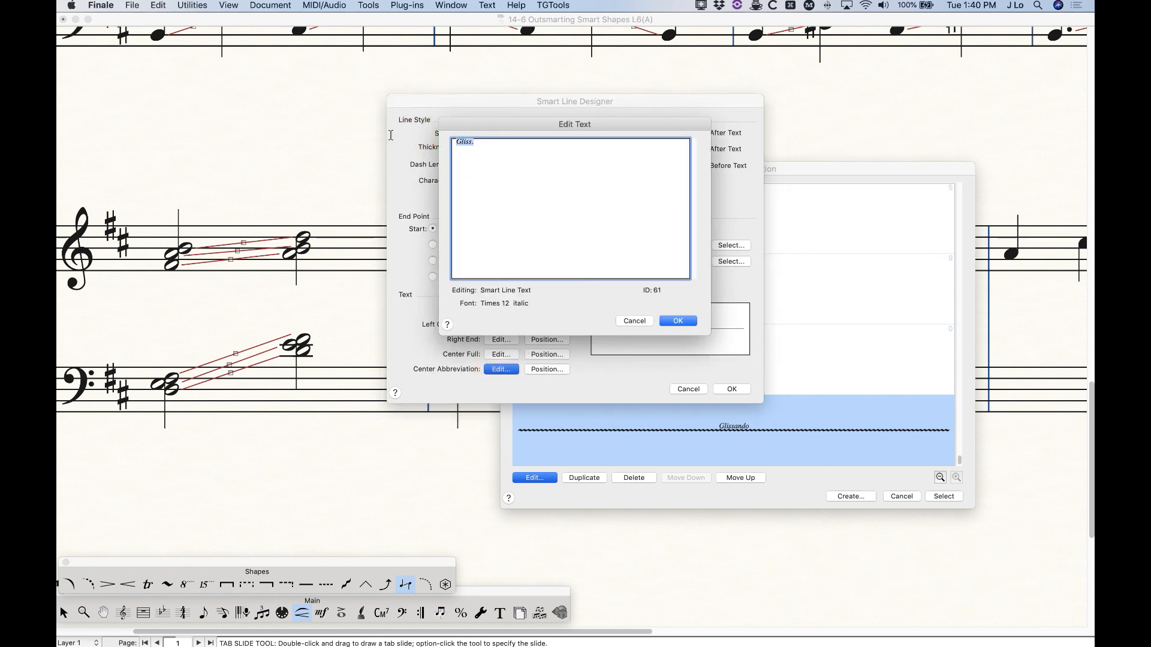
text(Port.)
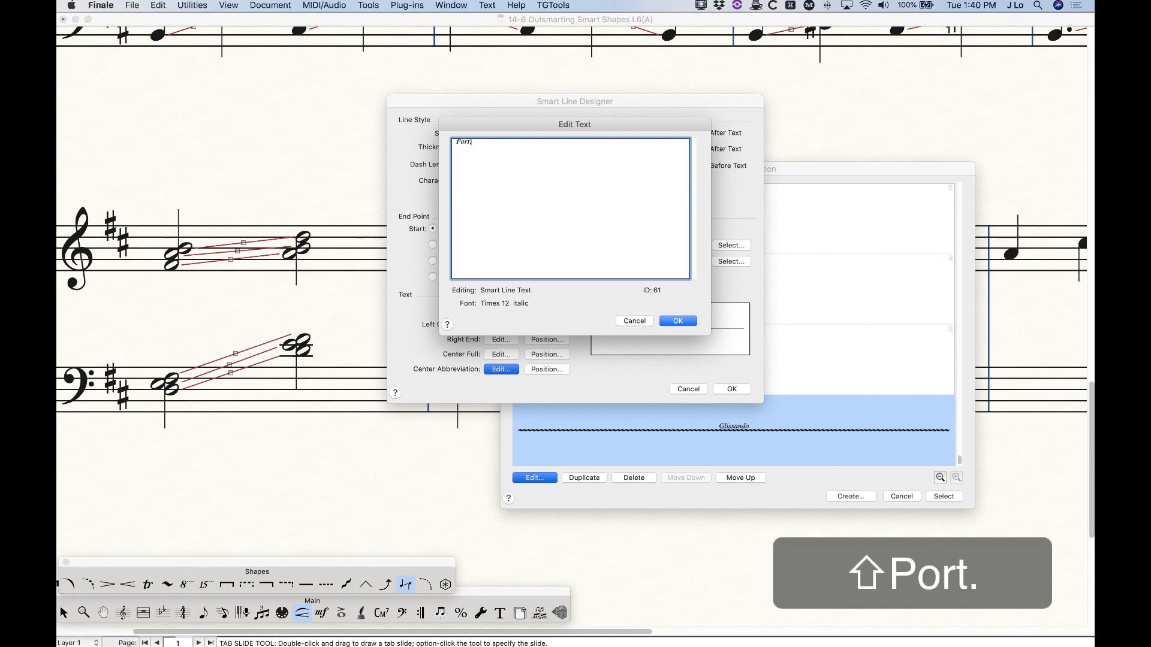
click(681, 323)
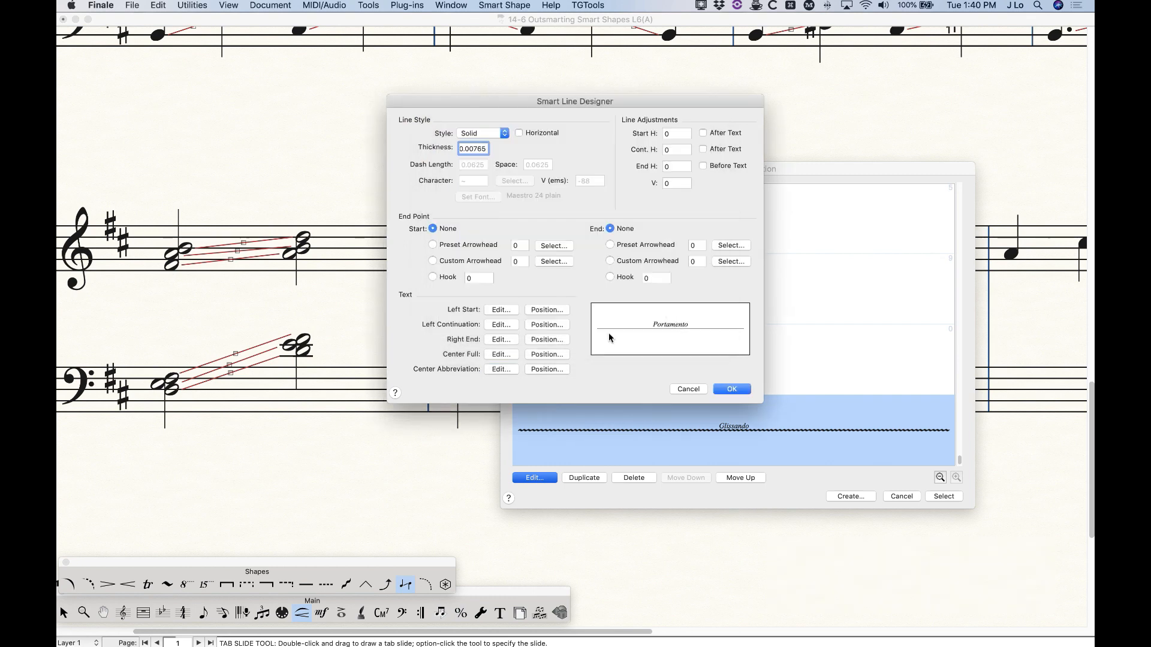
click(730, 389)
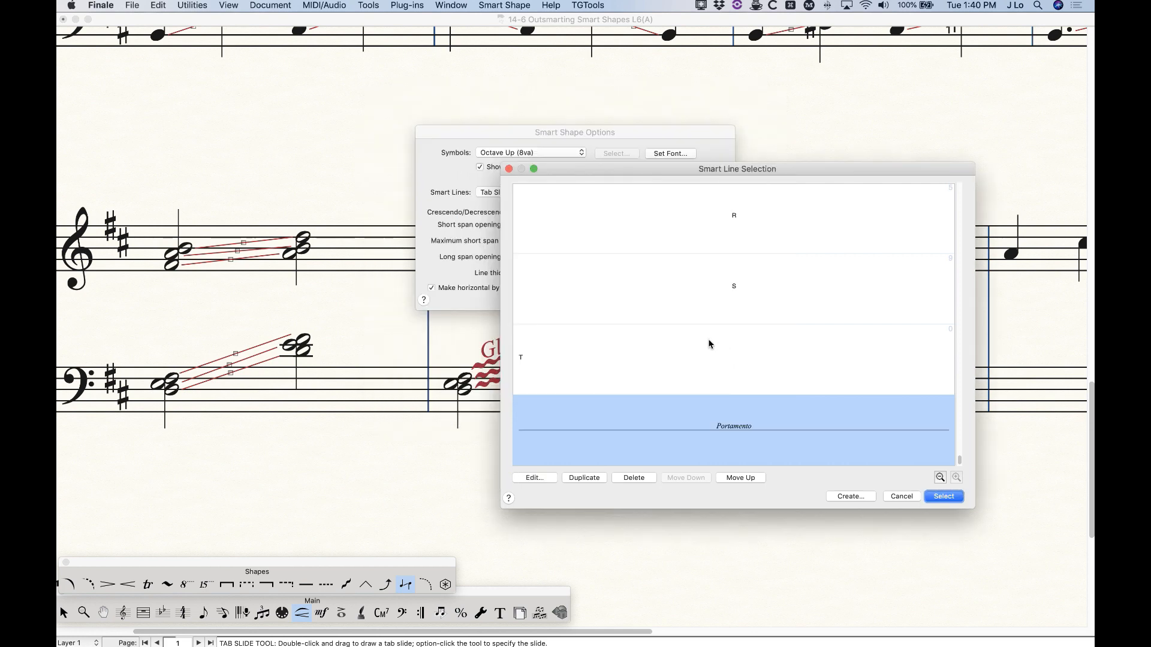
Assign the new Portamento line to the Tab Slide smart line and apply the Smart Shape Options.
click(745, 429)
click(944, 496)
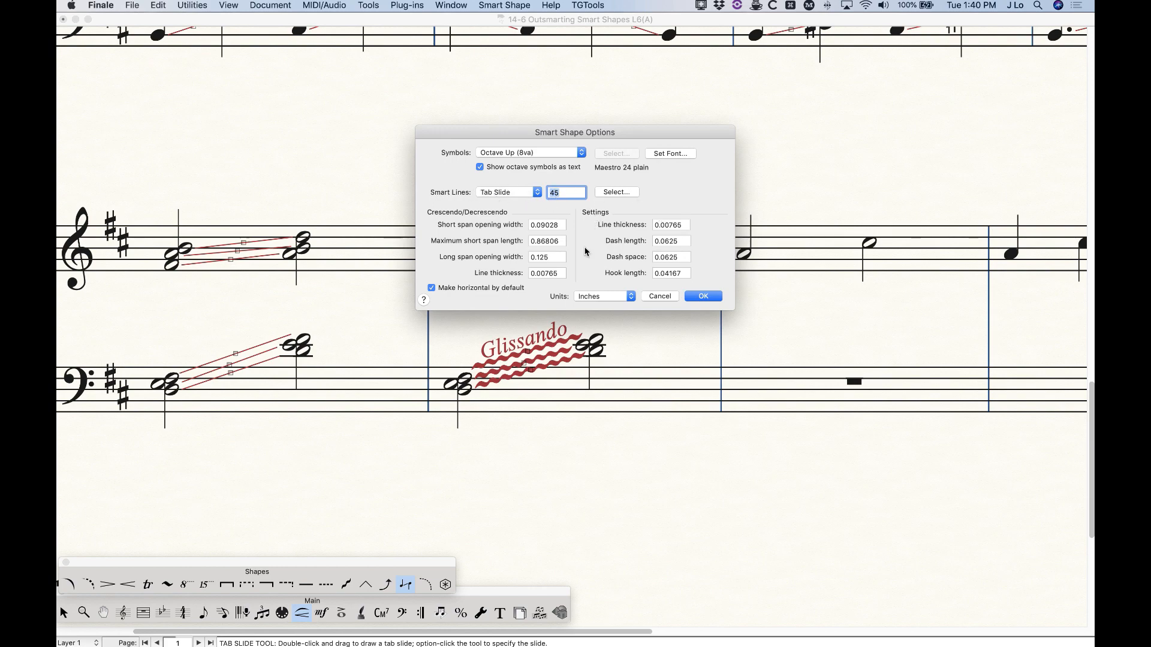
click(703, 296)
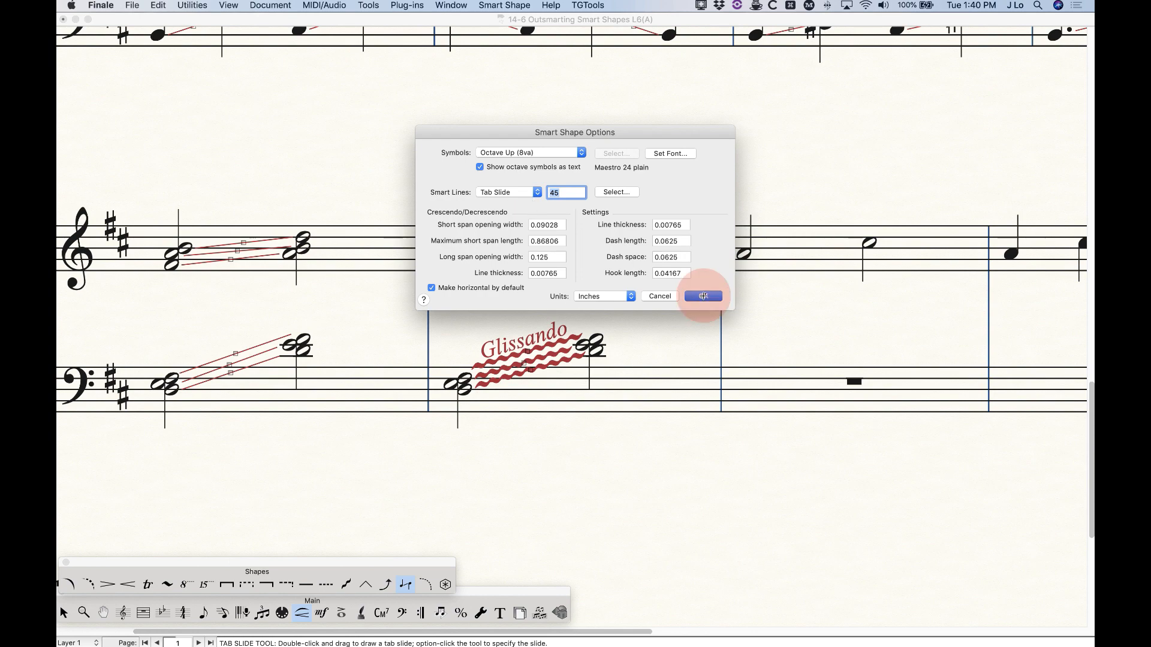
Add tab slides between all consecutive treble notes in the last system's third and fourth measures.
scroll(709, 439, right, 10)
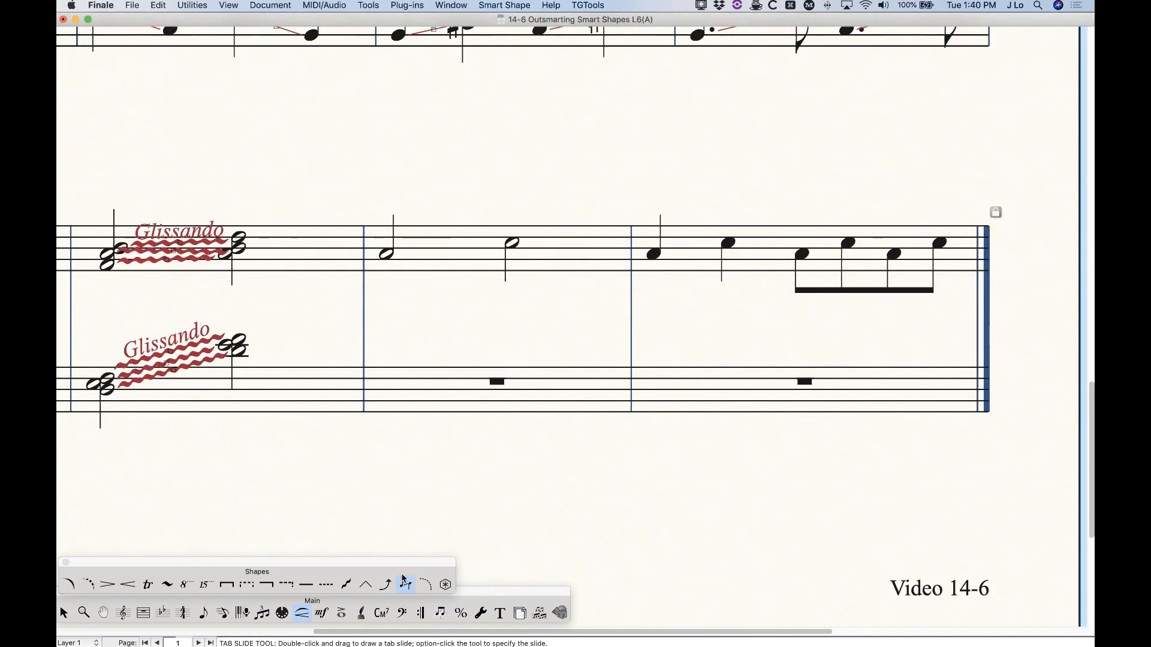
double_click(400, 264)
double_click(513, 248)
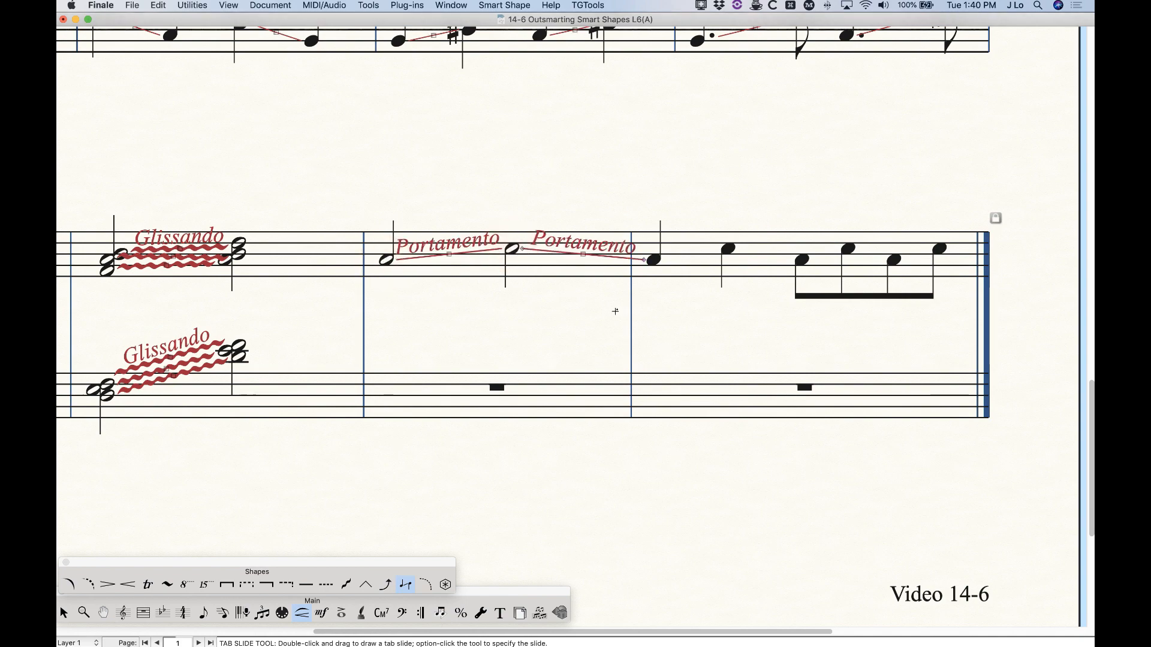
double_click(653, 262)
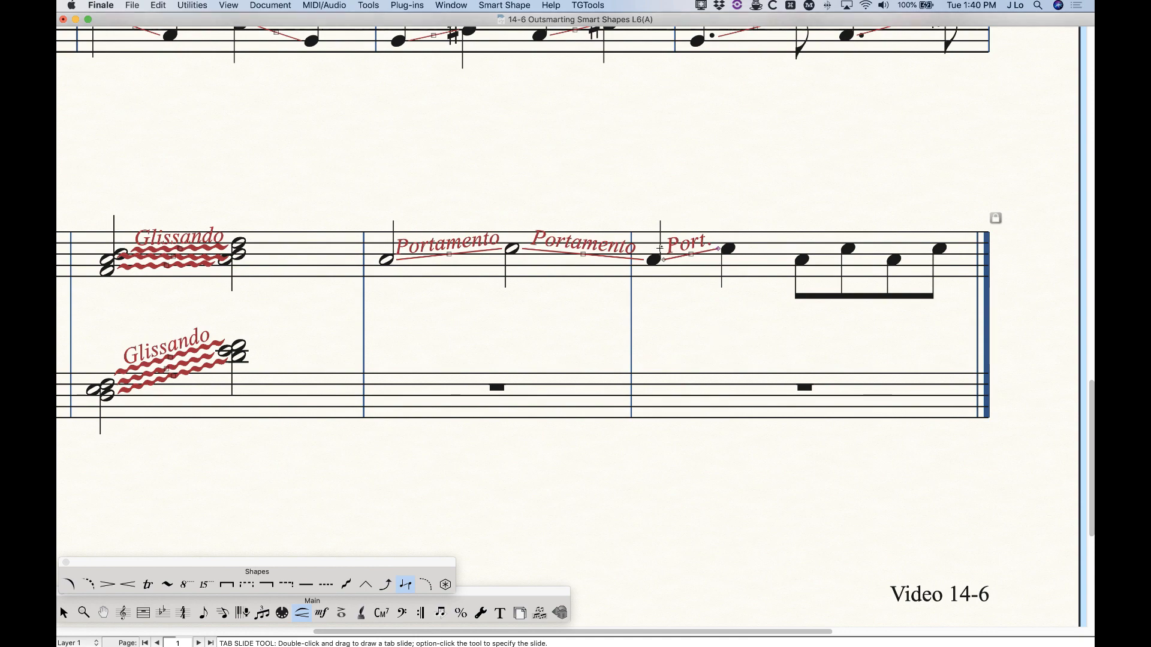
double_click(734, 250)
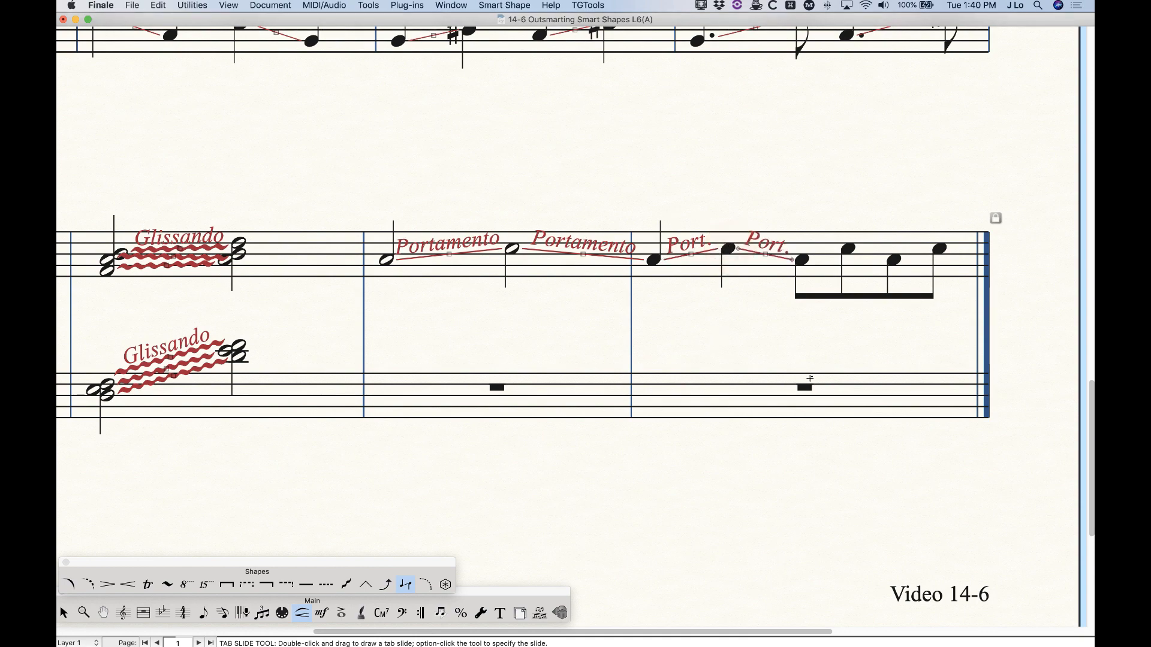
double_click(804, 260)
double_click(848, 248)
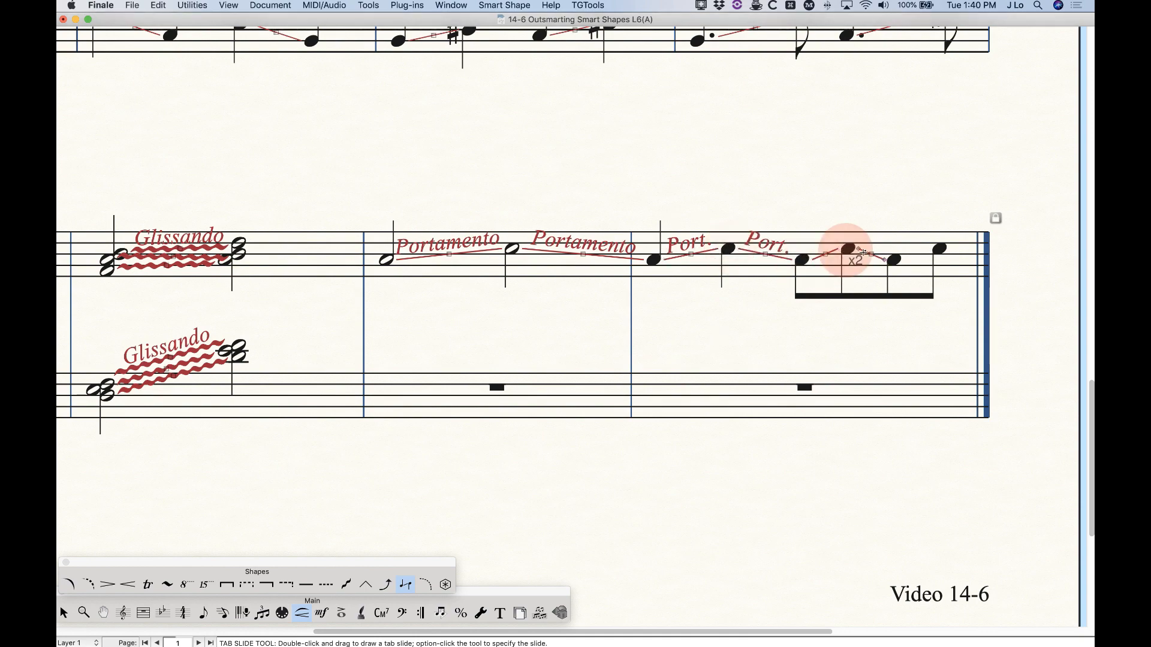
double_click(897, 260)
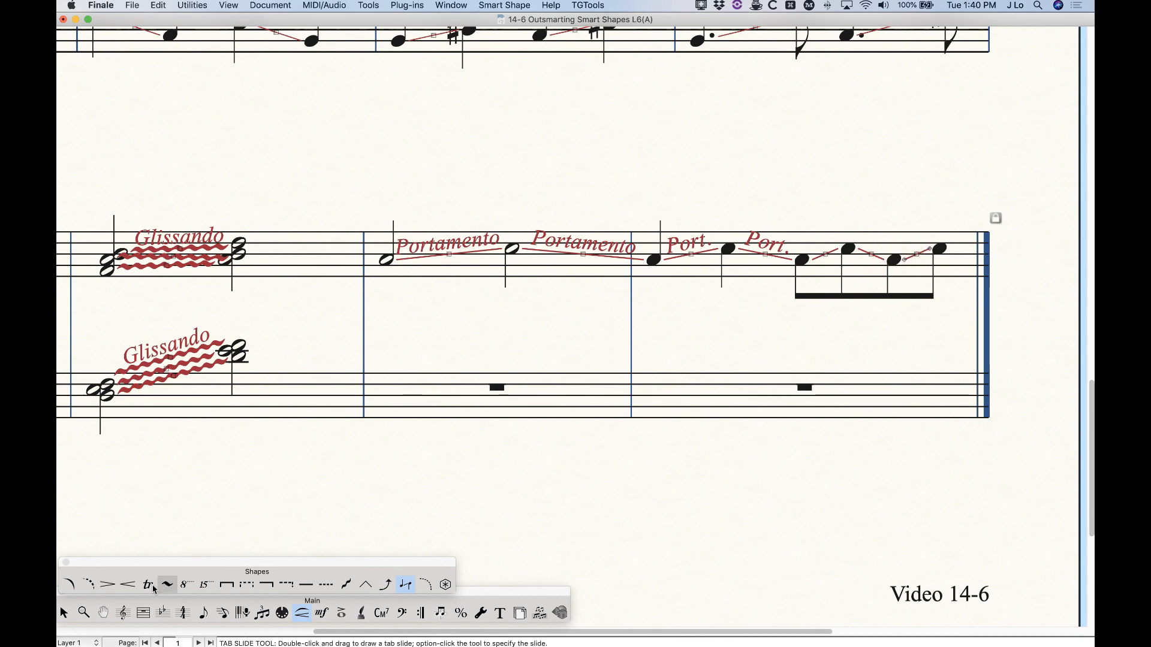
Switch to the Selection tool and review the completed tab slides and glissandos across the whole page.
click(64, 613)
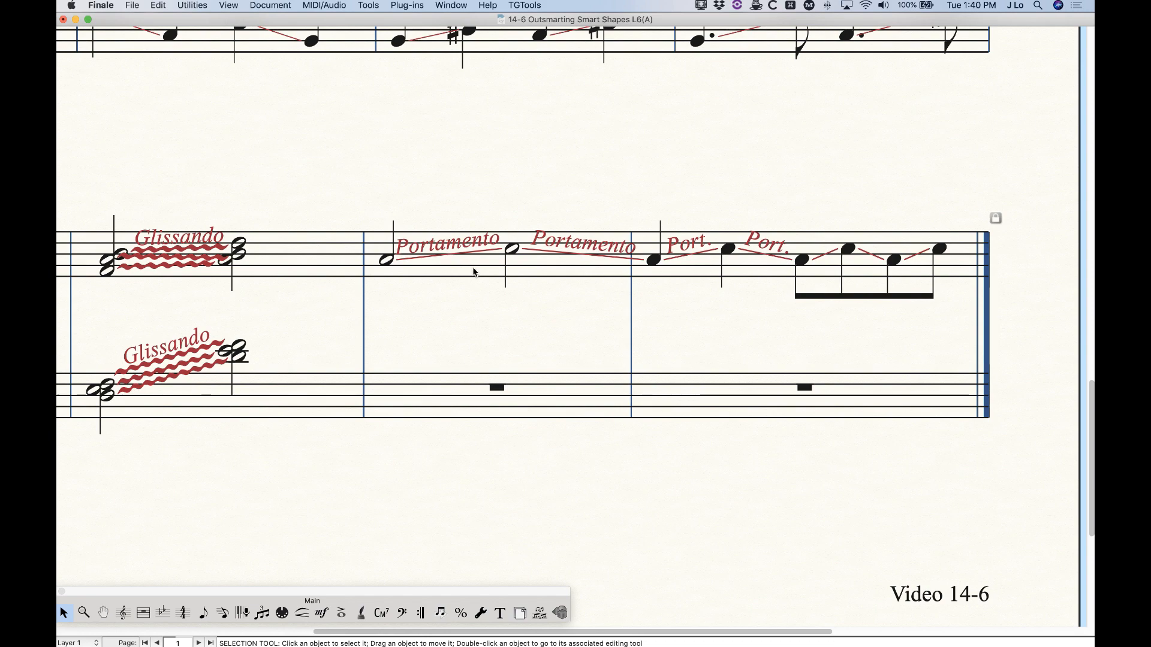
key(super+minus)
key(super+minus)
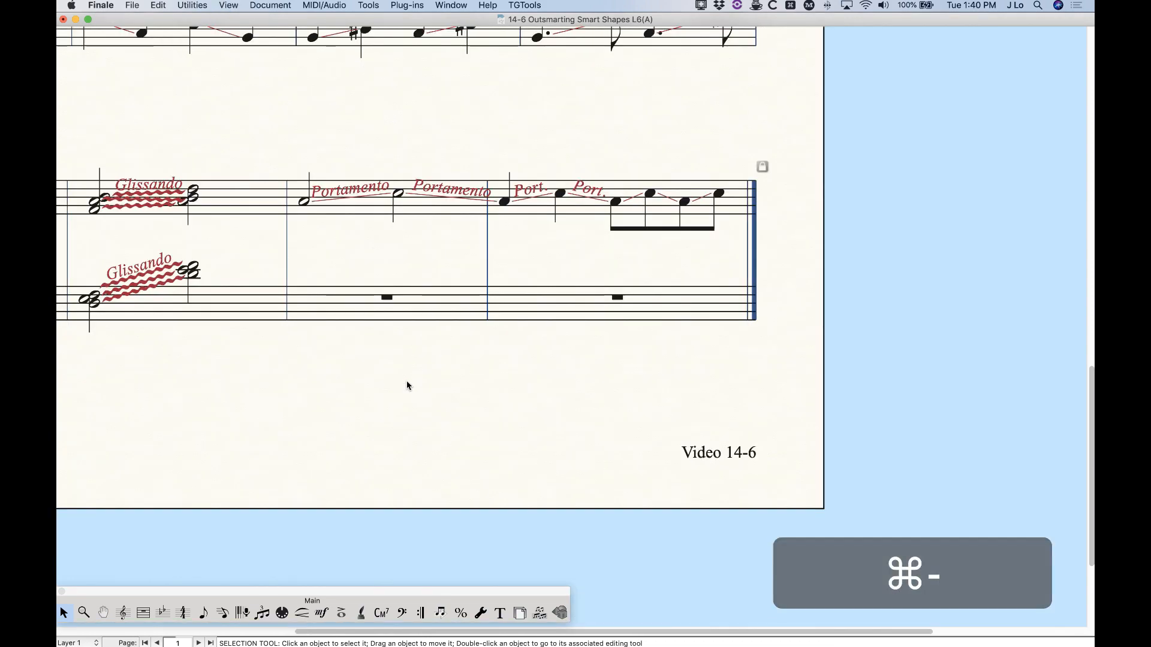
scroll(405, 398, up, 5)
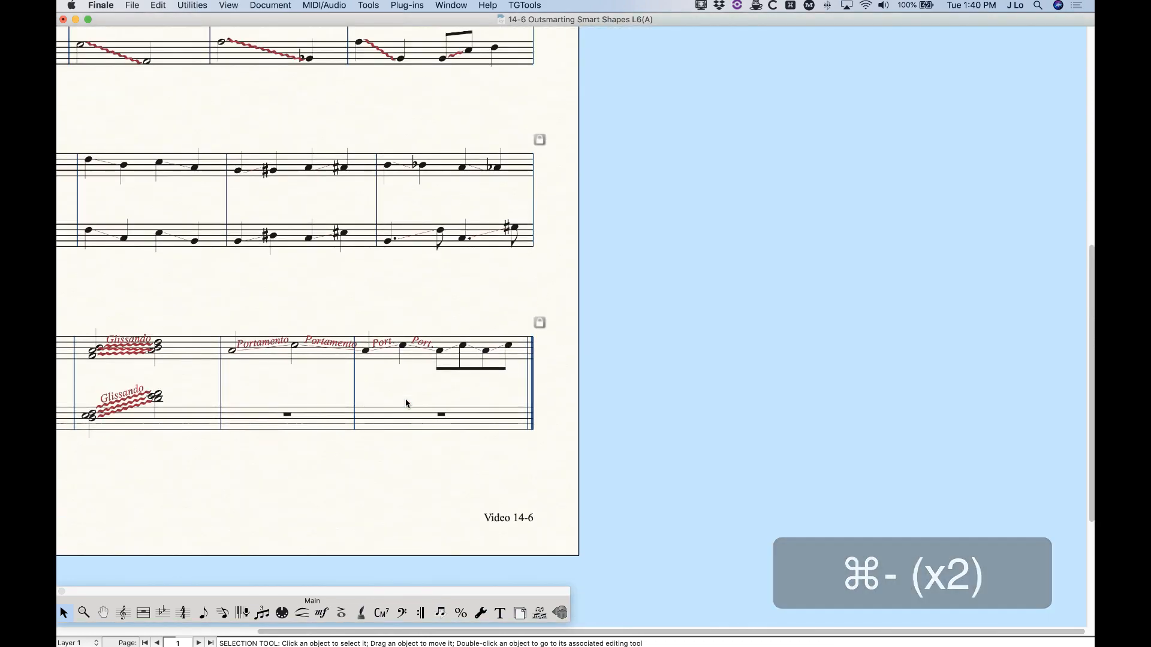
scroll(406, 403, left, 5)
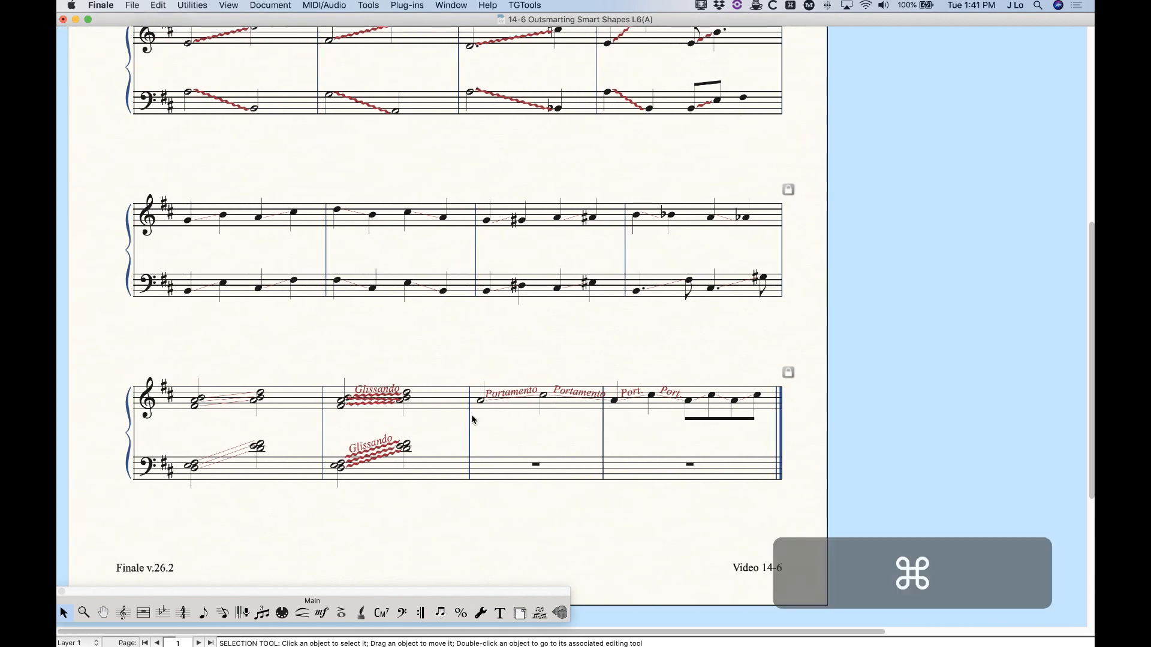
key(super+minus)
key(super+minus)
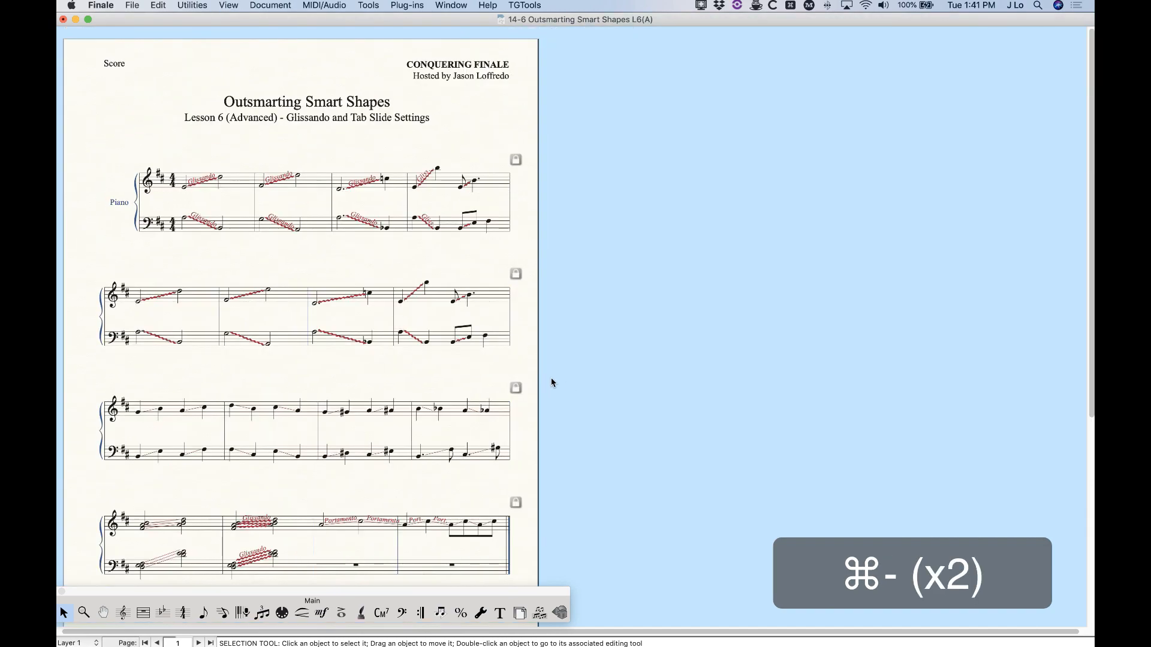